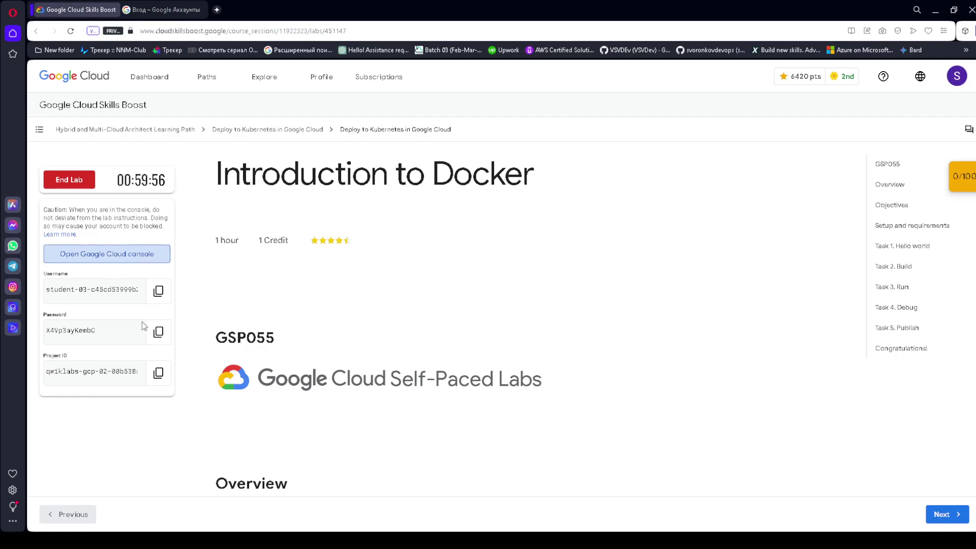
Step: Sign in to the lab's Google account by entering the account password, and accept the new-account notice
left_click(160, 10)
key("ctrl+v")
left_click(574, 365)
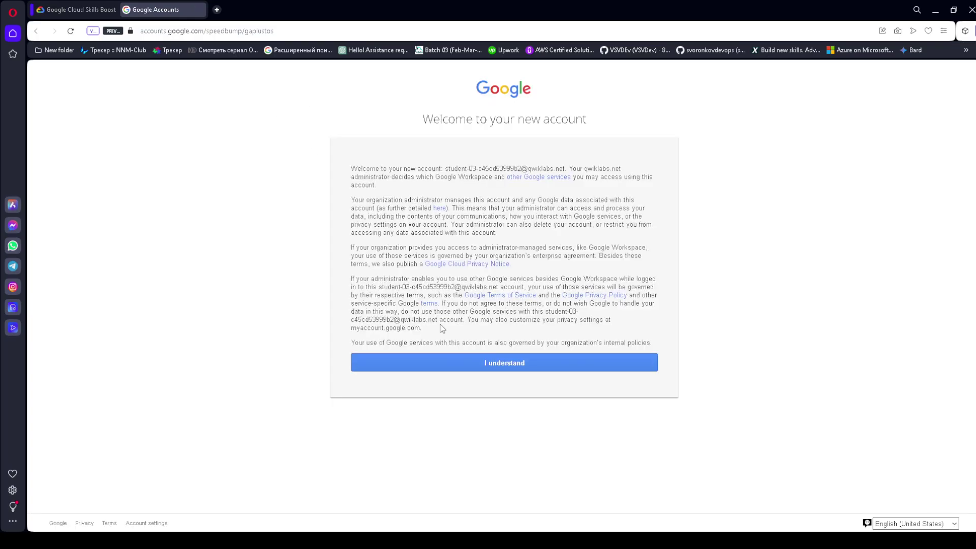
left_click(468, 360)
Step: Go through the lab's setup instructions and accept the terms and conditions in the Google Cloud console
left_click(76, 9)
scroll(403, 250, "down", 10)
scroll(403, 250, "down", 20)
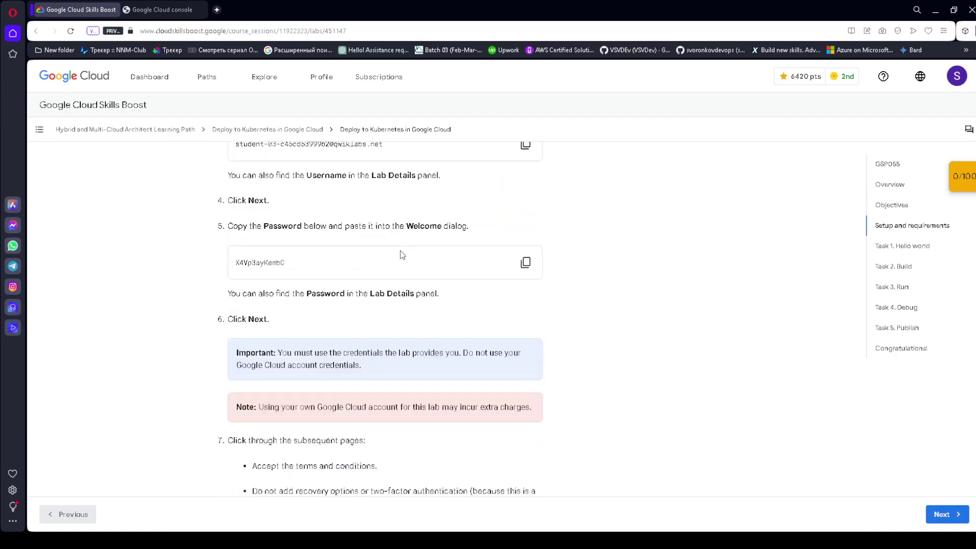
left_click(188, 9)
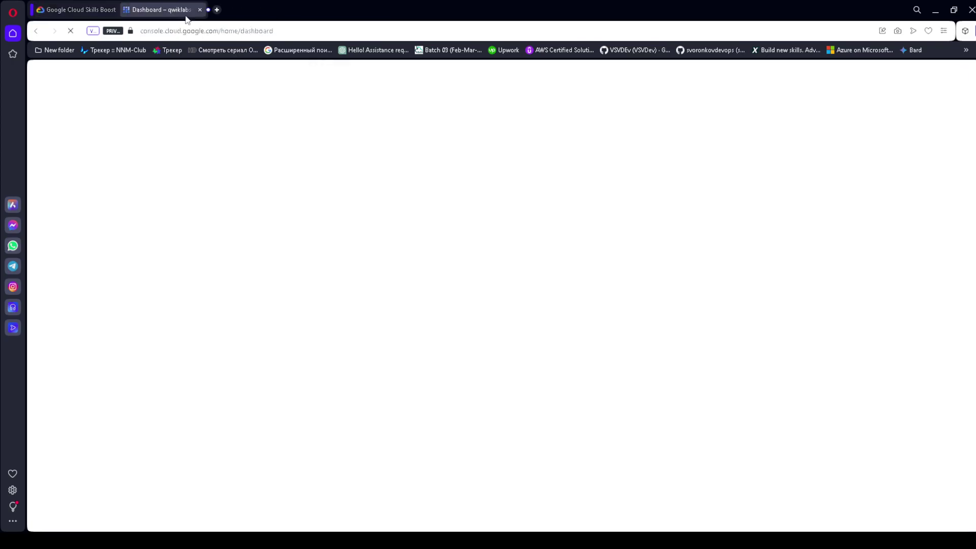
left_click(398, 347)
left_click(624, 448)
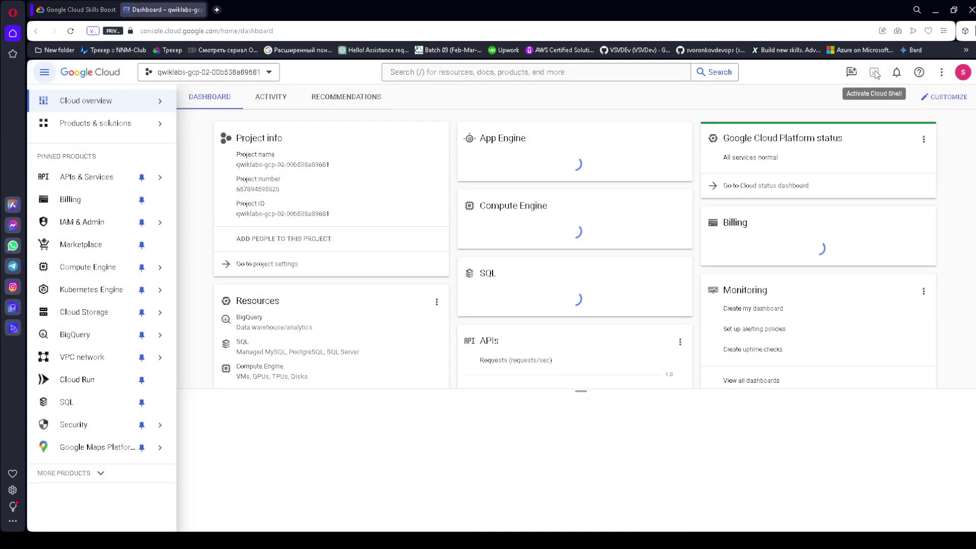
Step: Activate Cloud Shell for the project and enlarge its terminal area
left_click(874, 72)
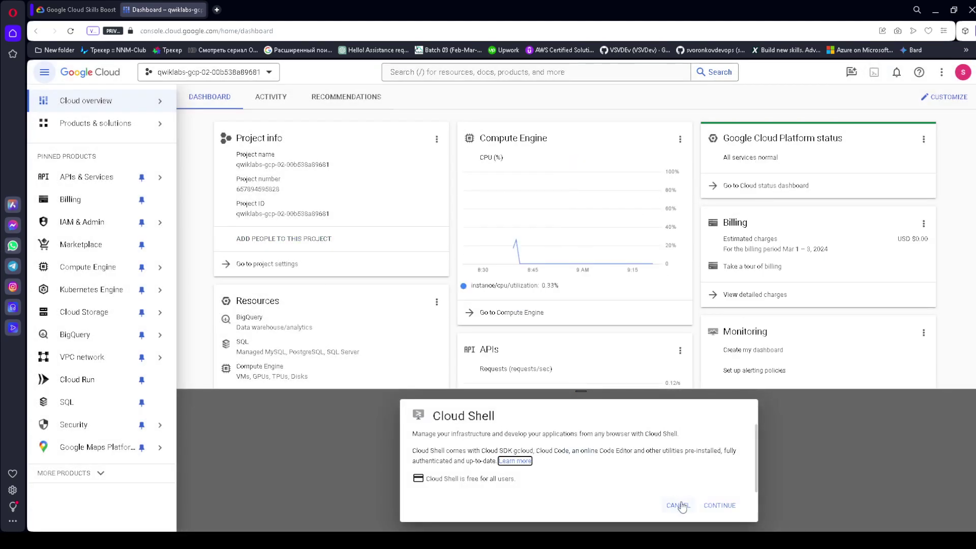
left_click(716, 505)
left_click_drag(581, 392, 577, 326)
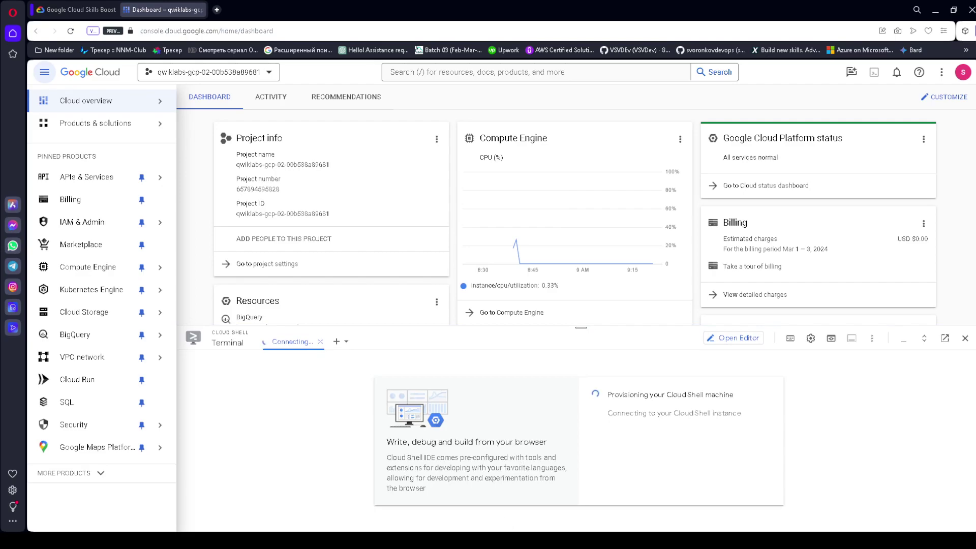
Step: Copy the gcloud auth list command from the lab instructions and return to the Cloud Shell terminal
key("ctrl+Tab")
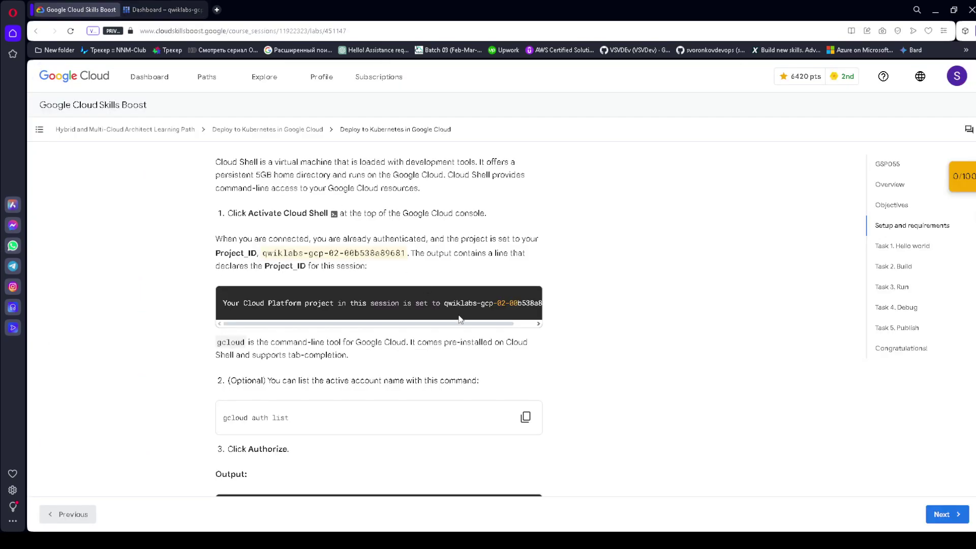
scroll(480, 294, "down", 3)
left_click(525, 263)
key("ctrl+Tab")
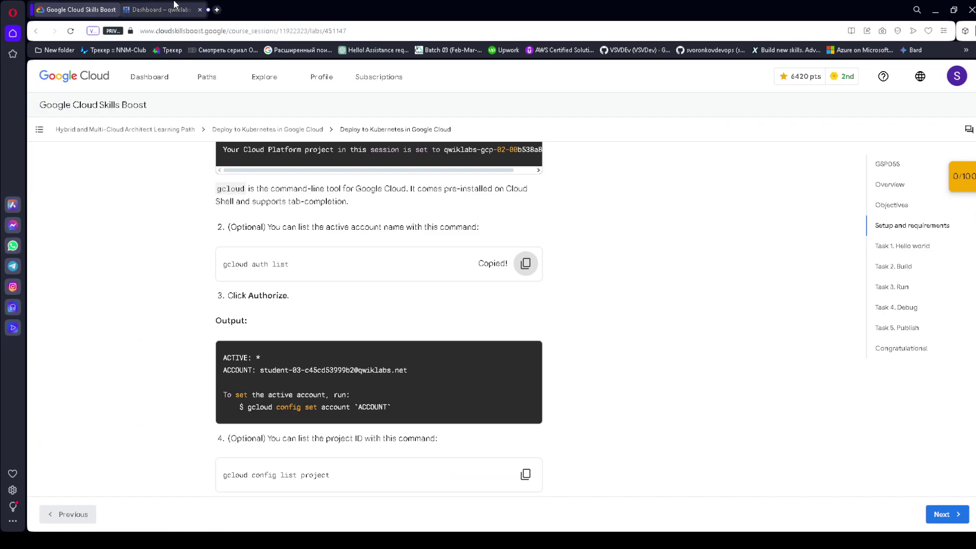
left_click(791, 397)
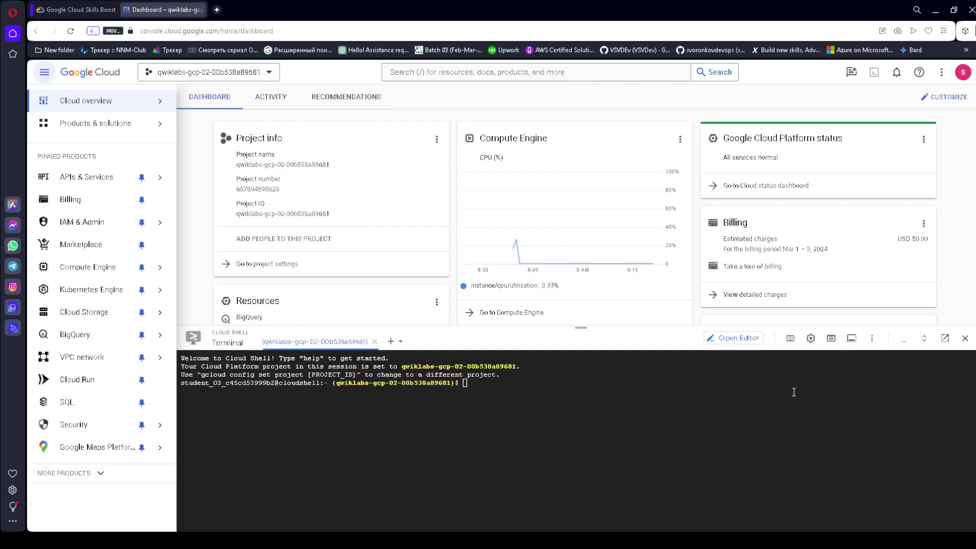
Step: Set the Cloud Shell terminal's text size to Large
left_click(810, 338)
mouse_move(732, 377)
mouse_move(588, 392)
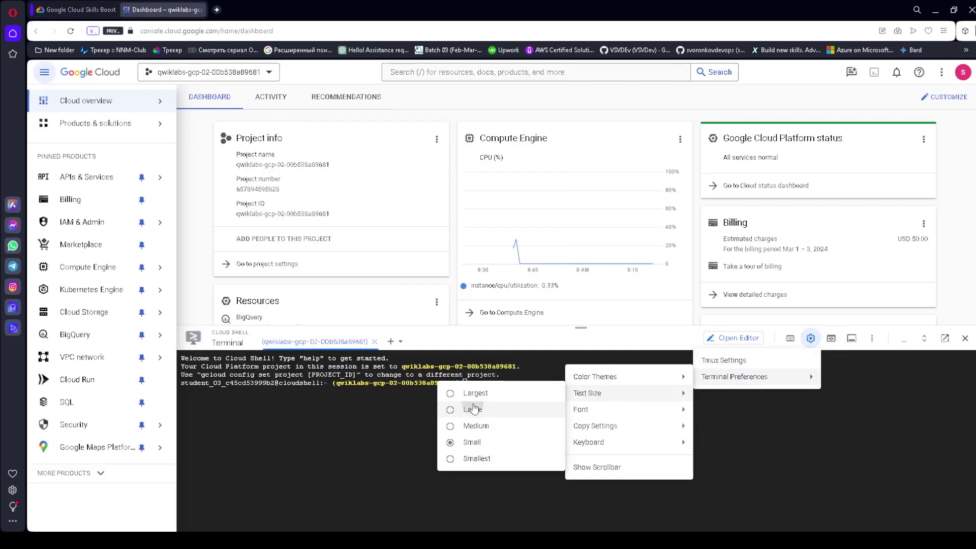
left_click(473, 407)
Step: Run gcloud auth list in Cloud Shell and authorize it to use the account credentials
key("ctrl+v")
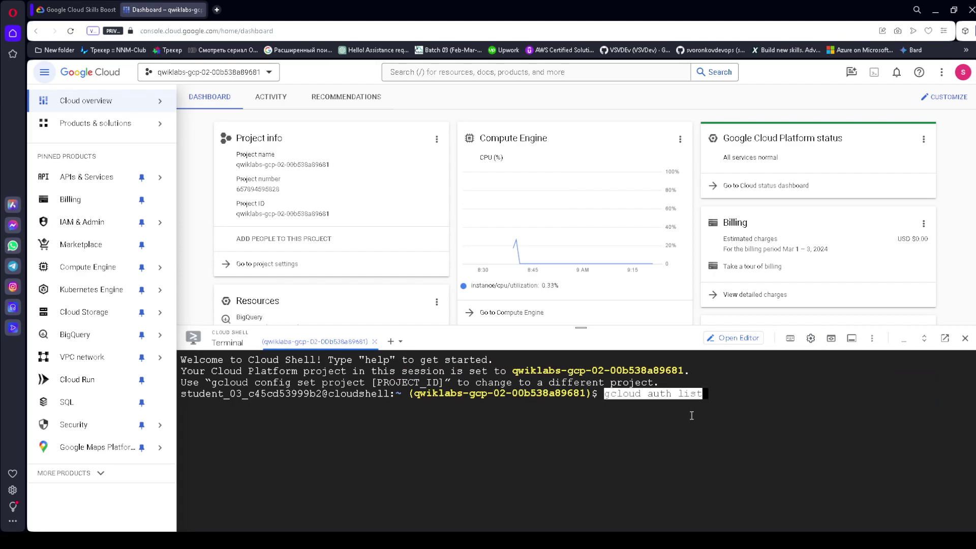
key("Return")
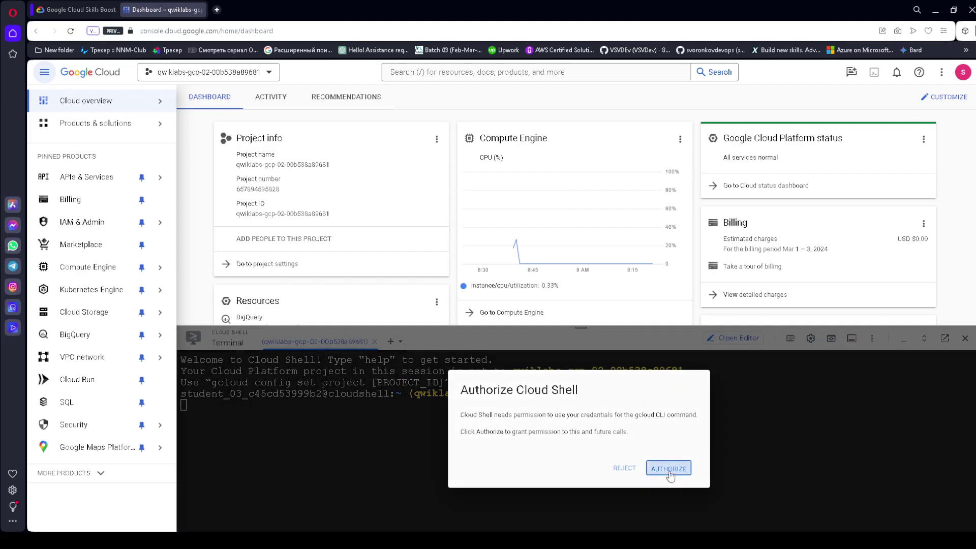
left_click(667, 470)
Step: List the active project in Cloud Shell with the lab's gcloud config list project command
left_click(56, 11)
scroll(446, 303, "down", 4)
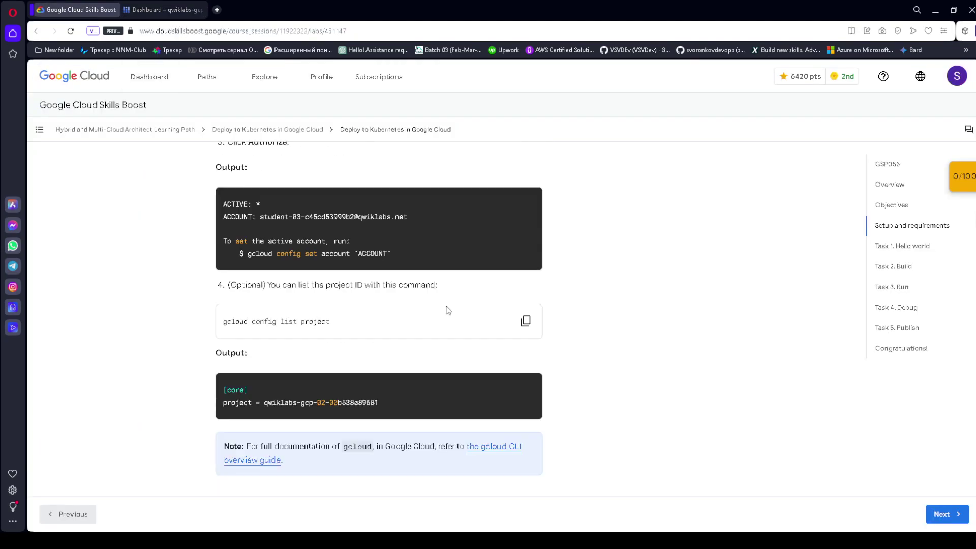
left_click(525, 271)
left_click(162, 10)
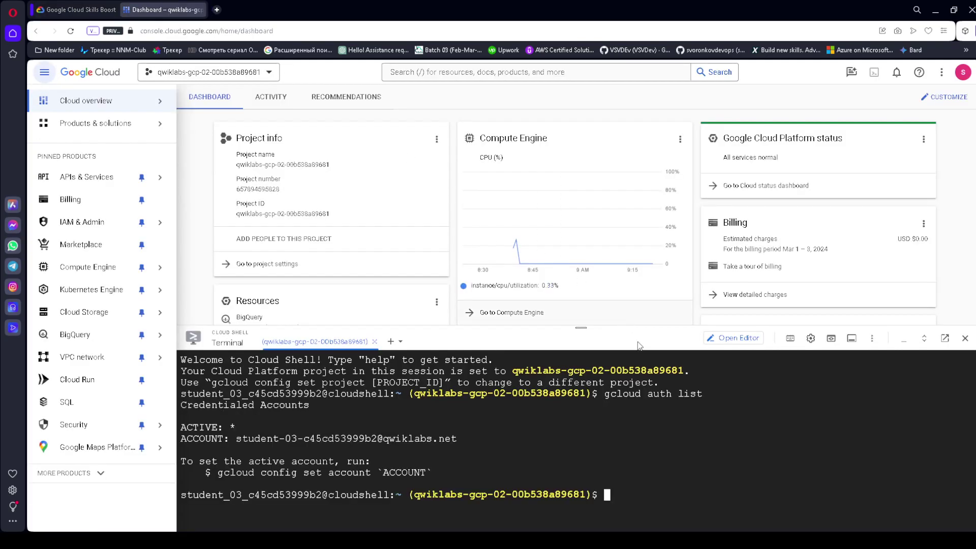
key("ctrl+v")
key("Return")
Step: Run the hello-world container in Cloud Shell with the Task 1 command docker run hello-world
left_click(77, 10)
scroll(448, 250, "down", 5)
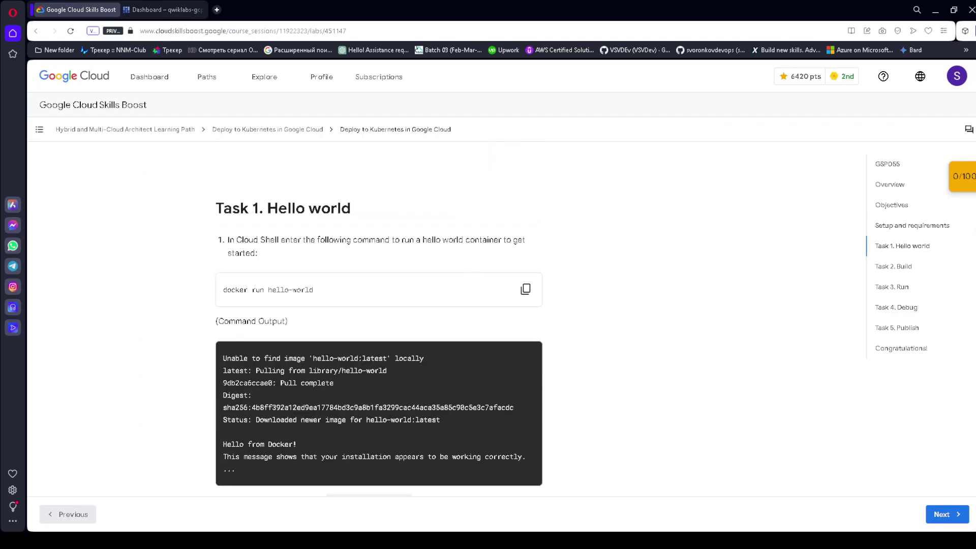
left_click_drag(216, 208, 384, 207)
left_click(526, 289)
key("ctrl+Tab")
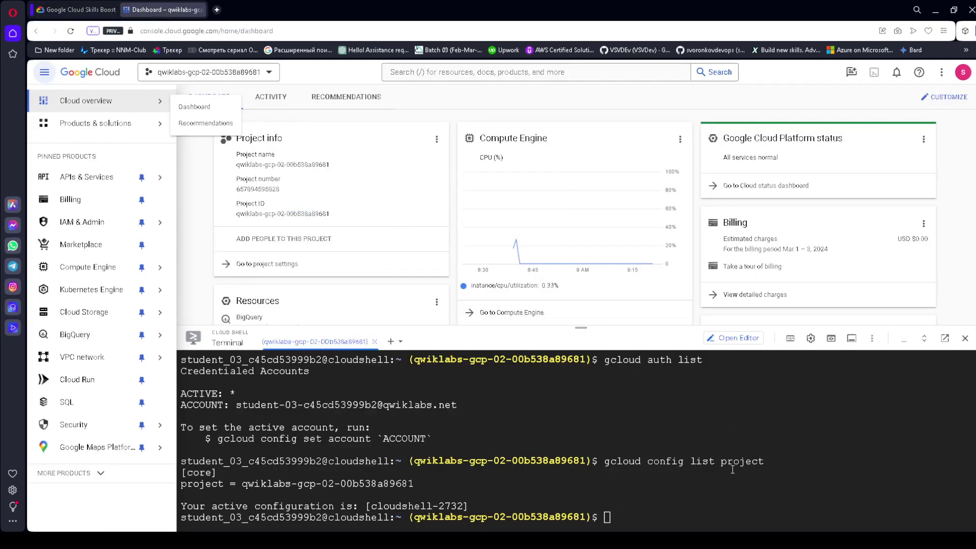
key("ctrl+v")
key("Return")
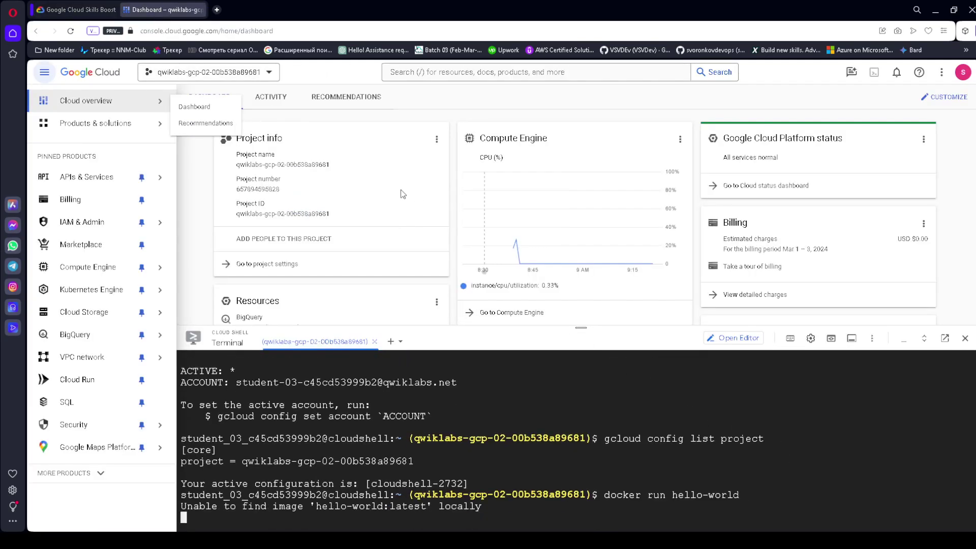
Step: List the pulled container images in Cloud Shell with the lab's docker images command
left_click(71, 8)
scroll(478, 331, "down", 4)
scroll(477, 330, "down", 3)
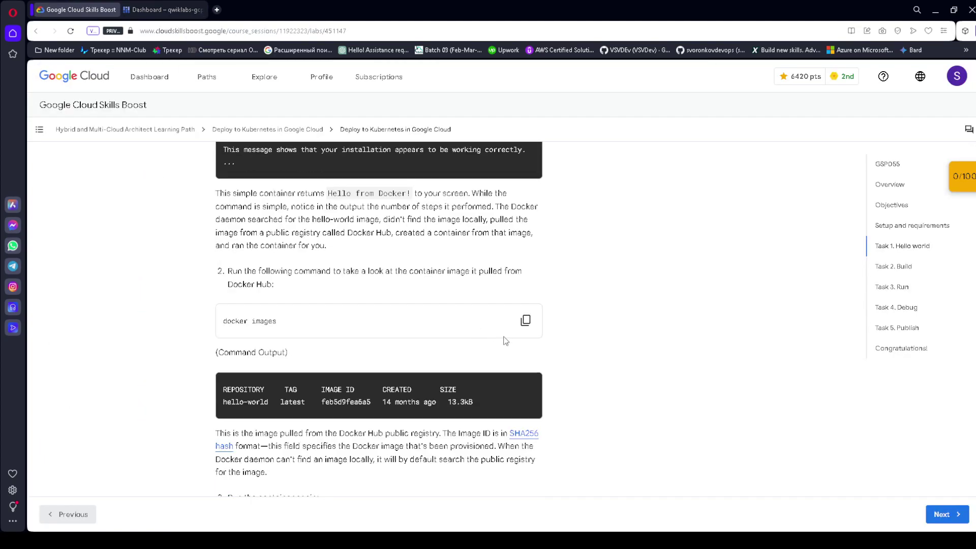
left_click(525, 320)
left_click(152, 7)
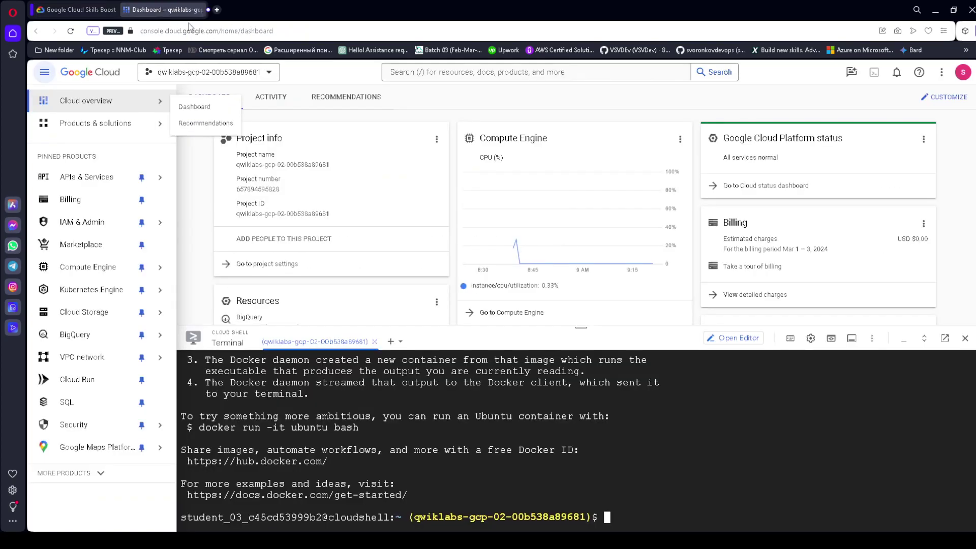
key("ctrl+v")
key("Return")
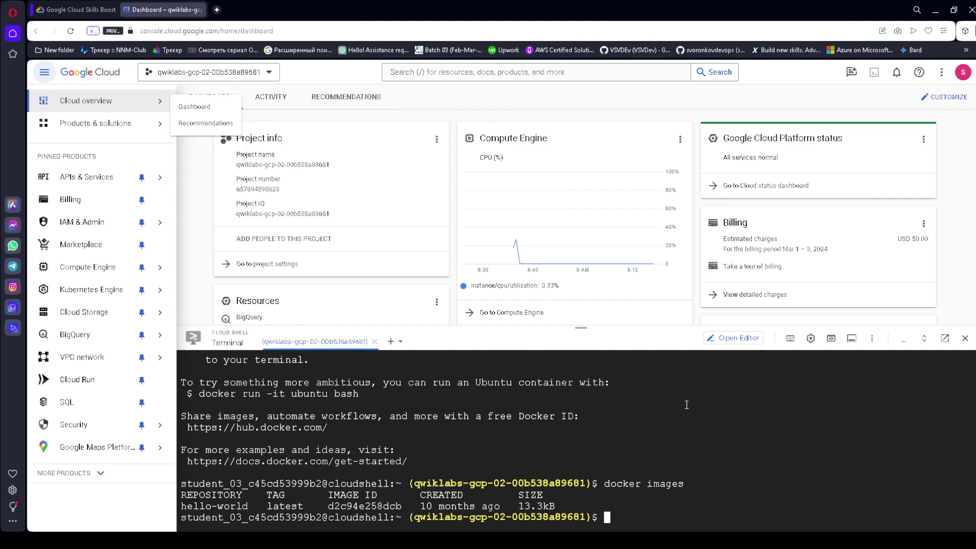
Step: Run the hello-world container a second time using the lab's step 3 command docker run hello-world
left_click(104, 13)
scroll(482, 311, "down", 5)
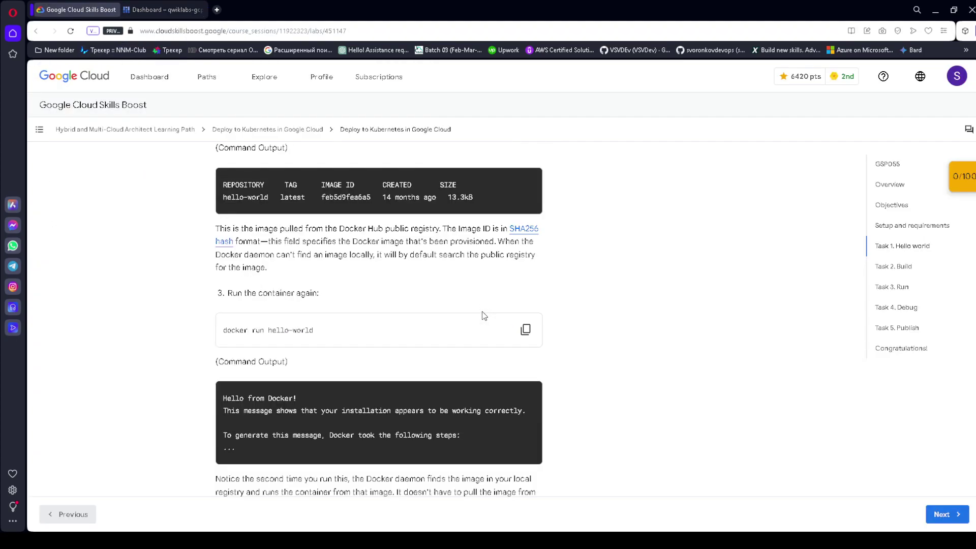
left_click(525, 279)
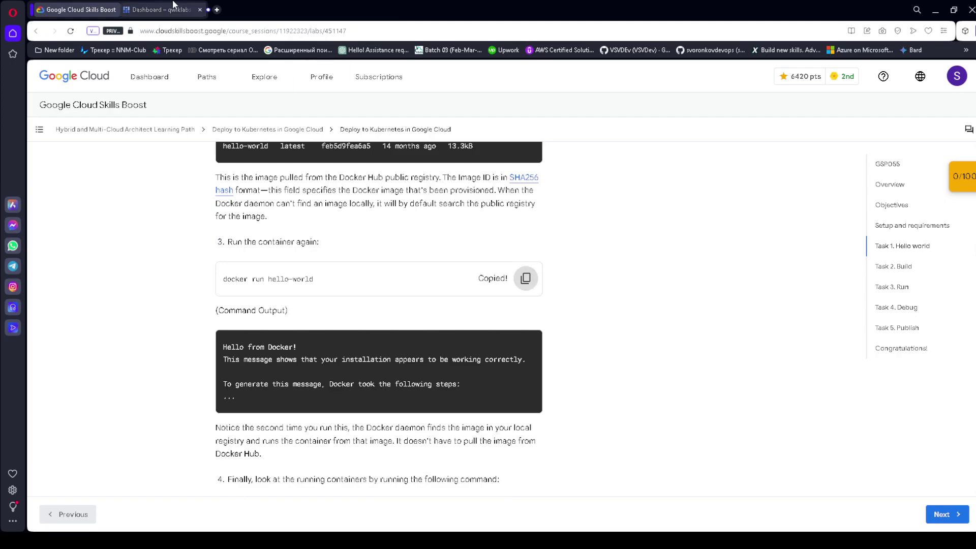
left_click(162, 9)
key("ctrl+v")
key("Return")
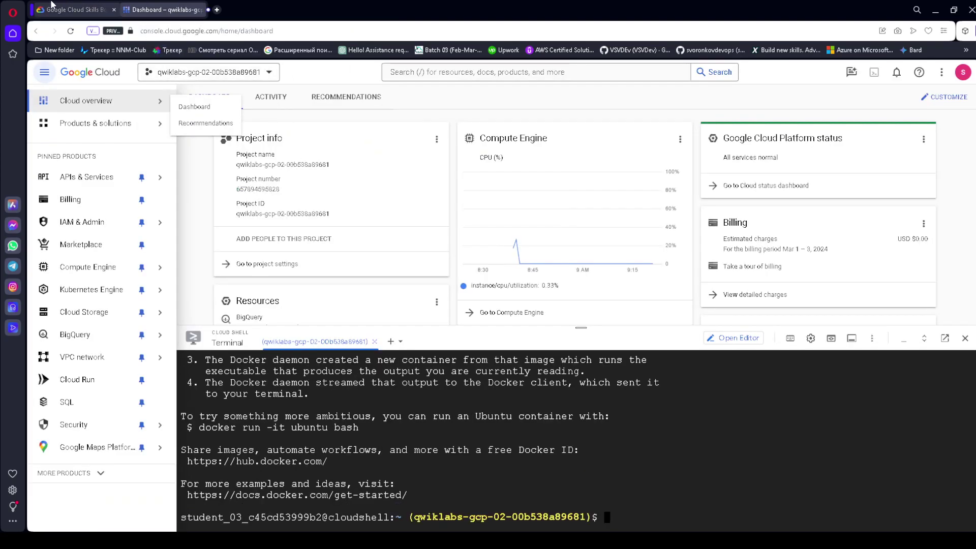
Step: List the running containers in Cloud Shell with the lab's docker ps command
left_click(82, 10)
scroll(358, 326, "down", 3)
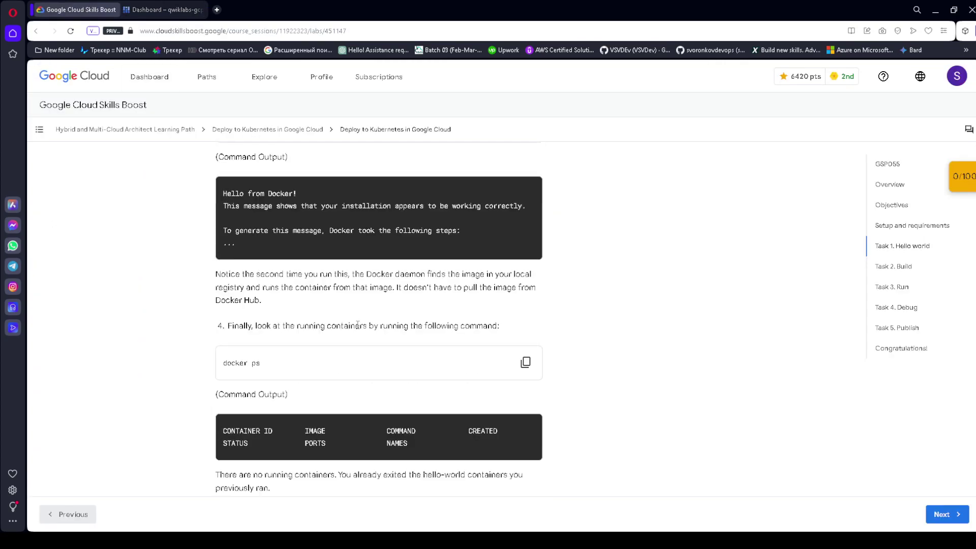
scroll(373, 327, "down", 2)
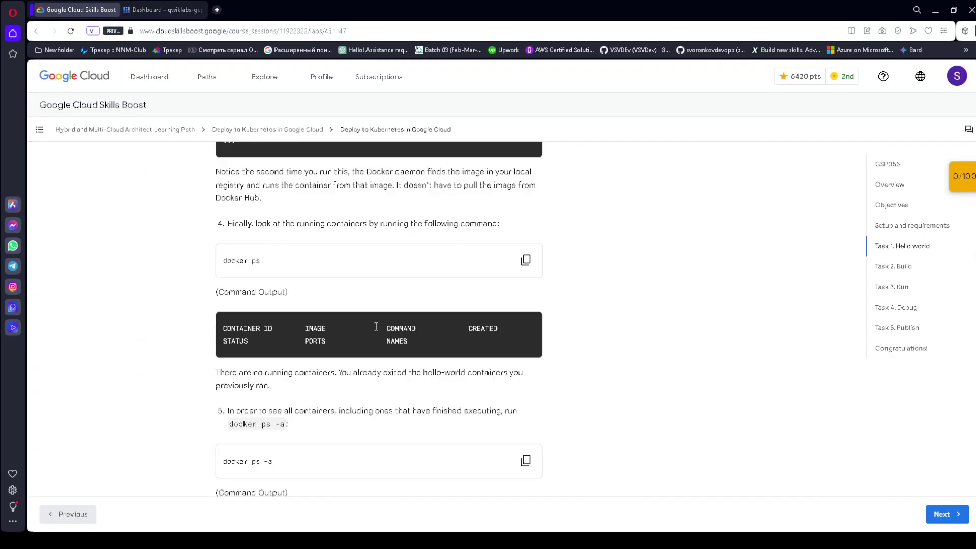
left_click(526, 259)
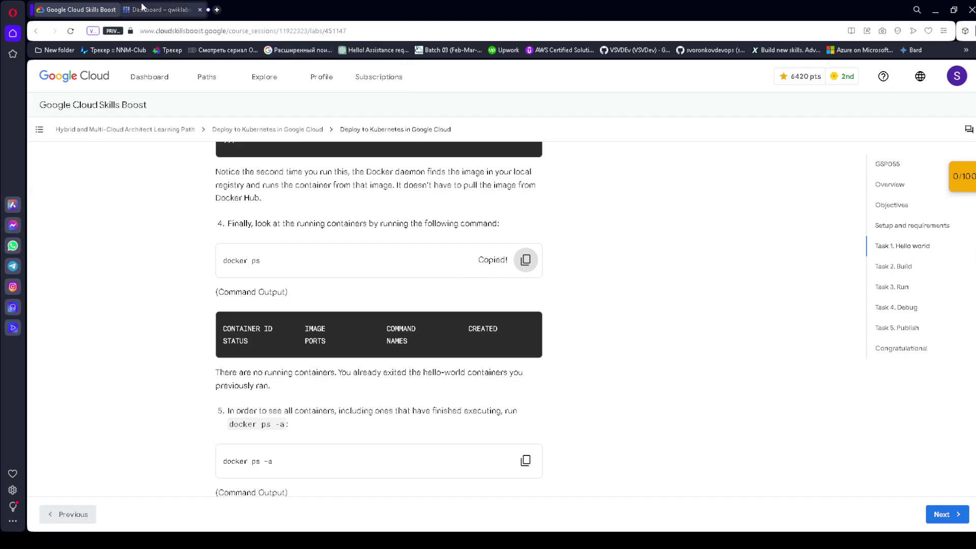
left_click(163, 9)
key("ctrl+v")
key("Return")
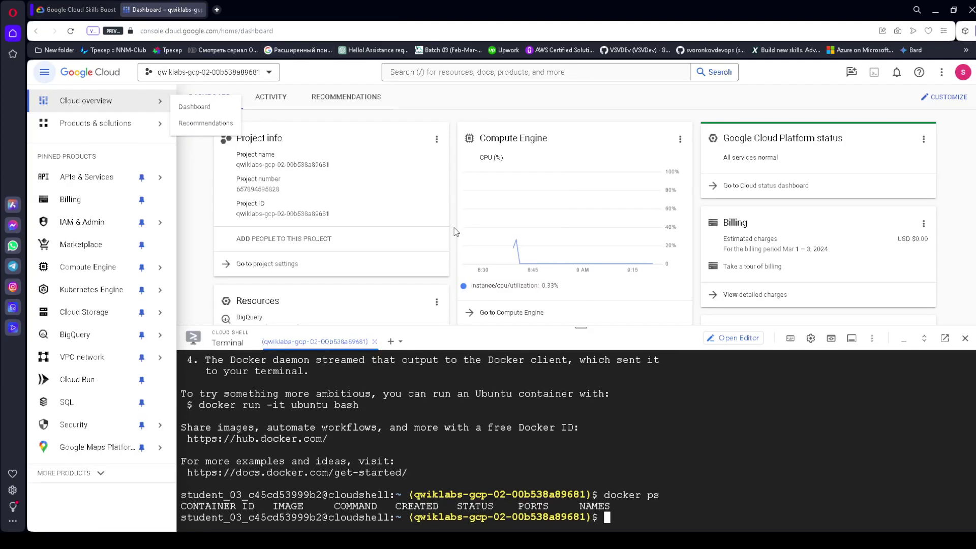
Step: Collapse the console's navigation menu and list all containers, including finished ones, with the lab's docker ps -a command
scroll(442, 386, "up", 6)
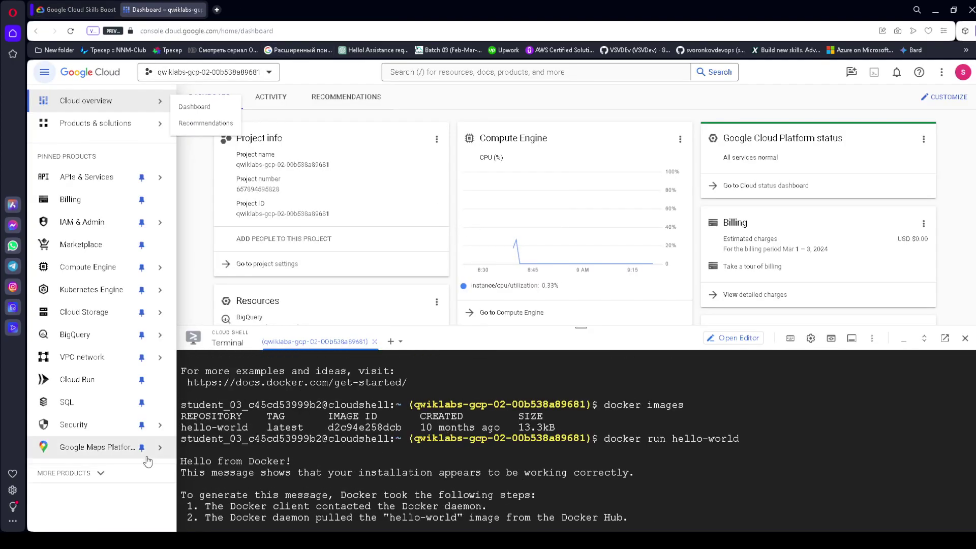
left_click(44, 72)
left_click(56, 5)
scroll(472, 277, "down", 3)
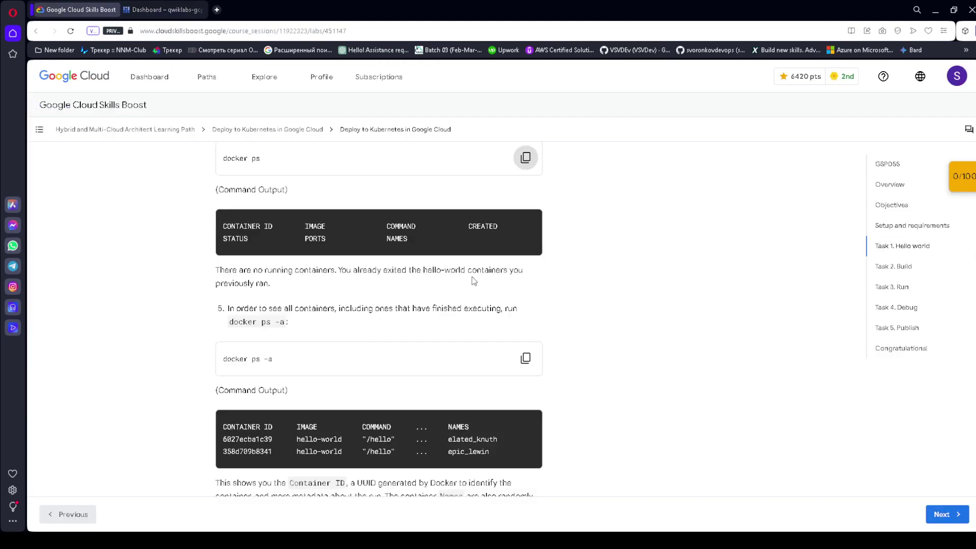
left_click(526, 307)
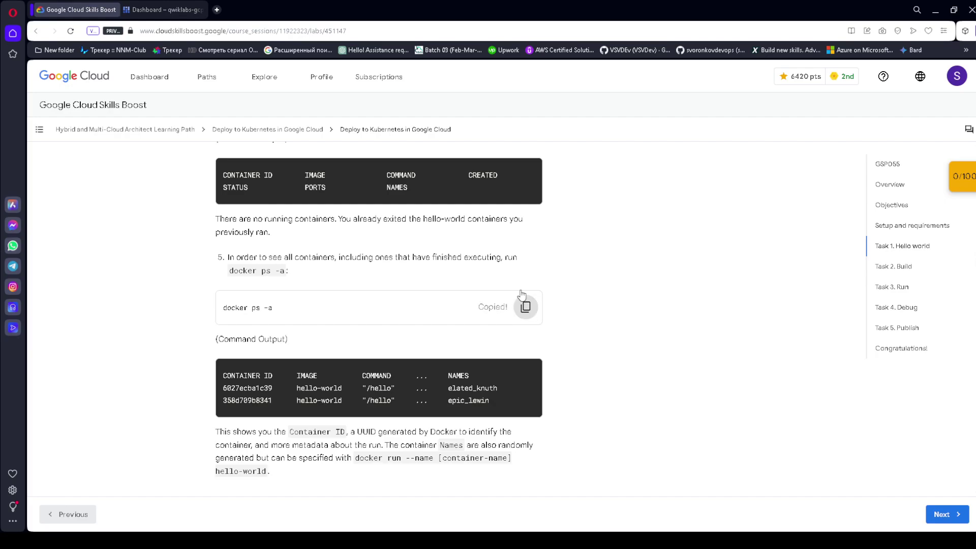
left_click(167, 10)
scroll(633, 462, "down", 5)
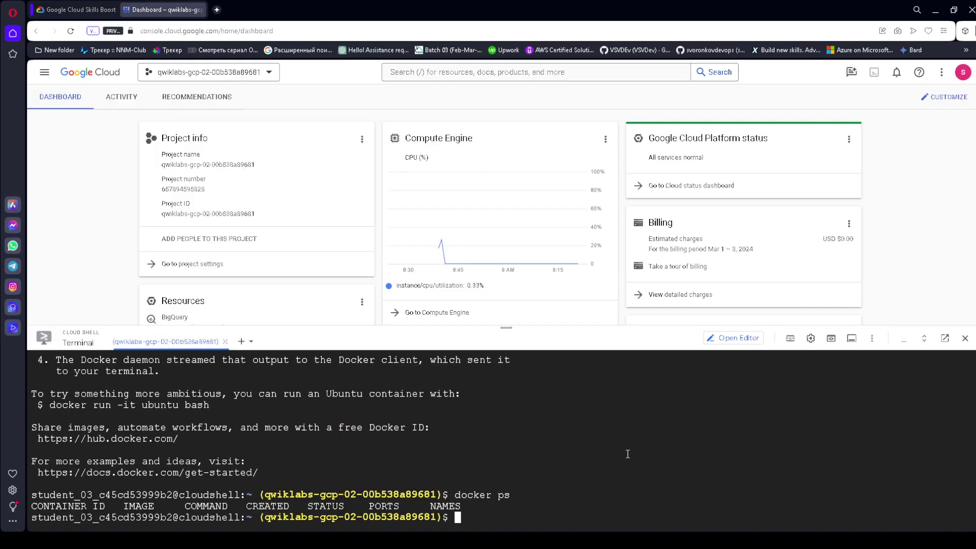
key("ctrl+v")
key("Return")
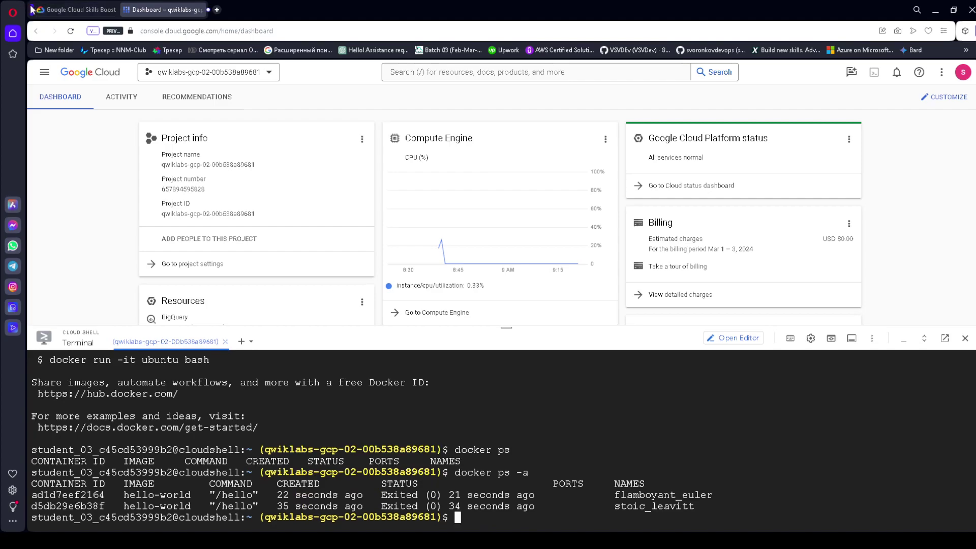
Step: Create and switch into a folder named test in Cloud Shell with the lab's Task 2 command mkdir test && cd test
left_click(76, 10)
scroll(498, 346, "down", 5)
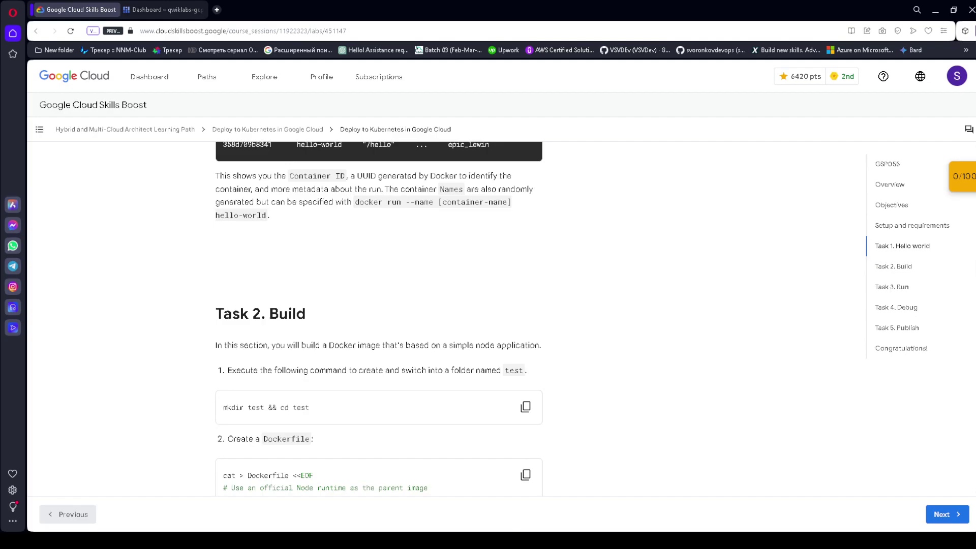
left_click_drag(216, 313, 354, 312)
scroll(535, 328, "down", 2)
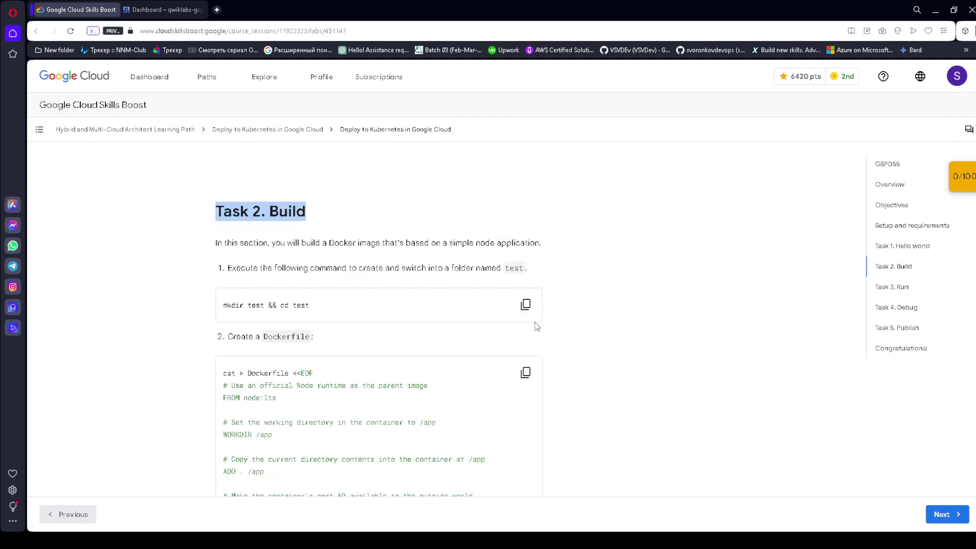
left_click(527, 304)
left_click(168, 7)
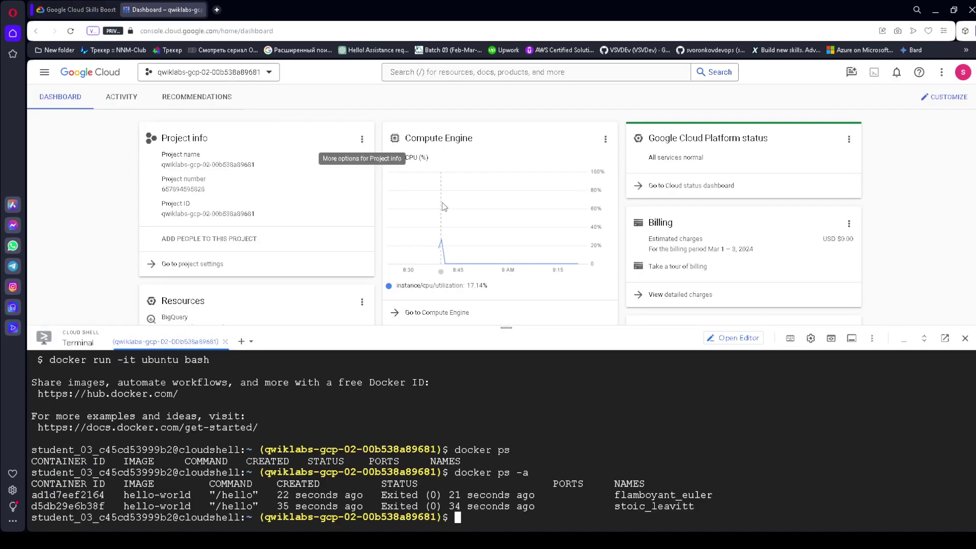
key("ctrl+v")
key("Return")
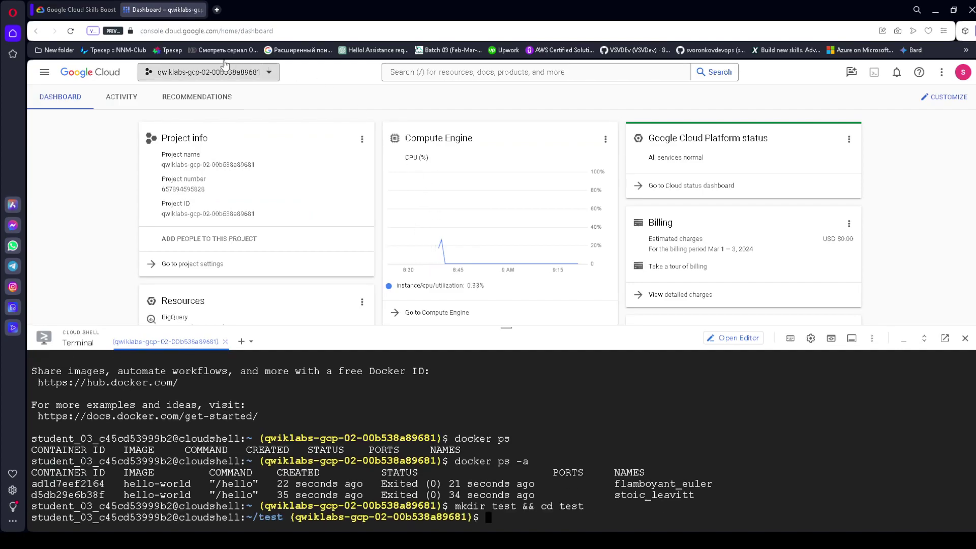
Step: Create the Dockerfile in the test folder by running the lab's Task 2 step 2 cat > Dockerfile command in Cloud Shell
left_click(87, 10)
scroll(422, 313, "down", 1)
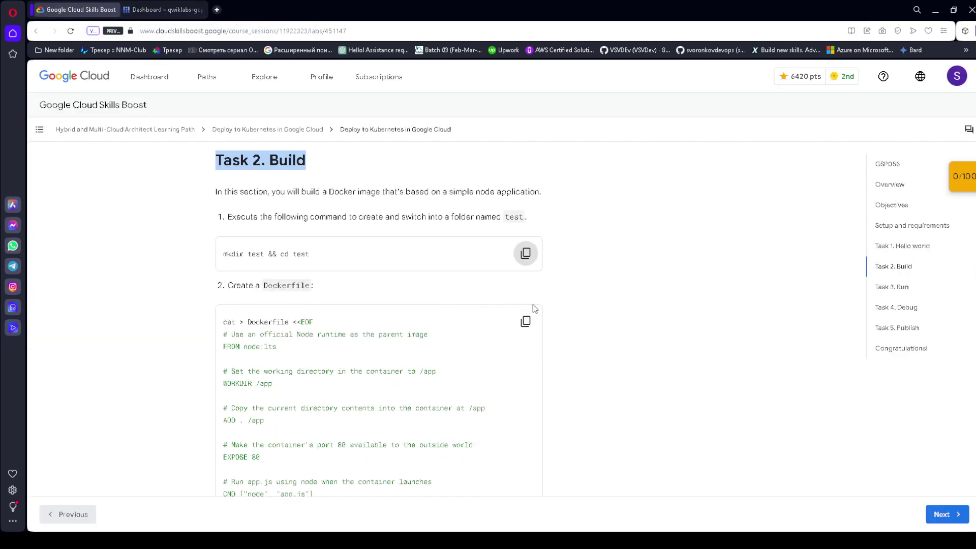
left_click(526, 321)
left_click(181, 16)
key("ctrl+v")
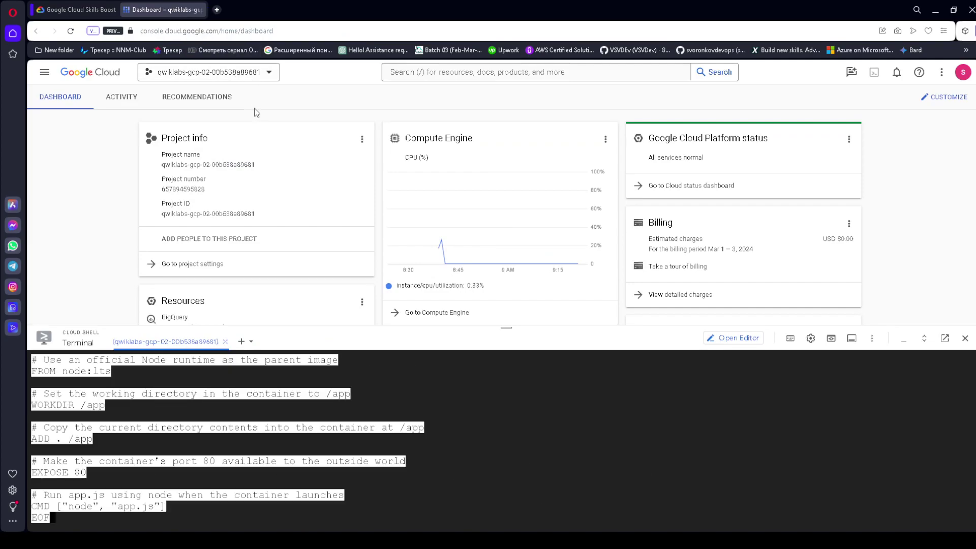
key("Return")
Step: Review the Dockerfile's FROM, WORKDIR, ADD, EXPOSE and CMD instructions in the lab guide
left_click(81, 9)
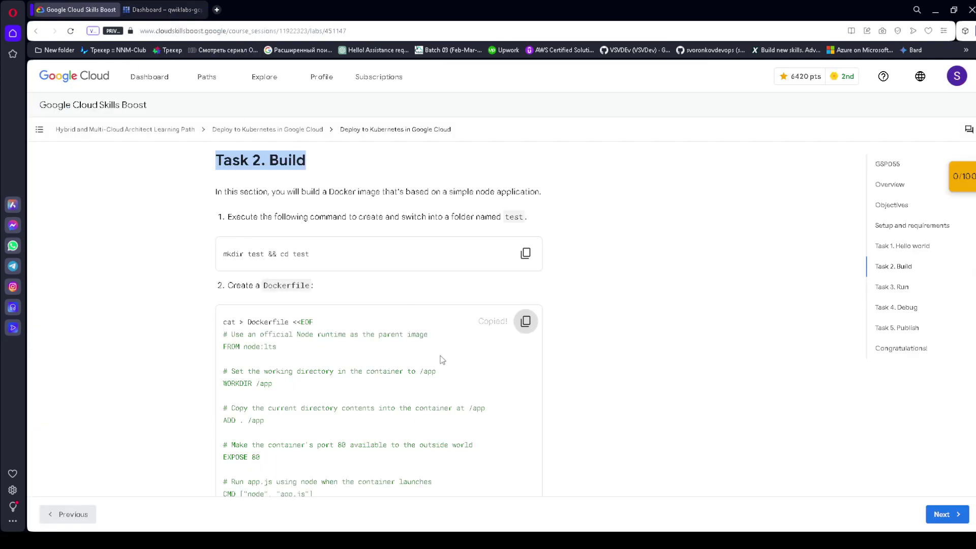
scroll(431, 341, "down", 3)
scroll(267, 267, "up", 1)
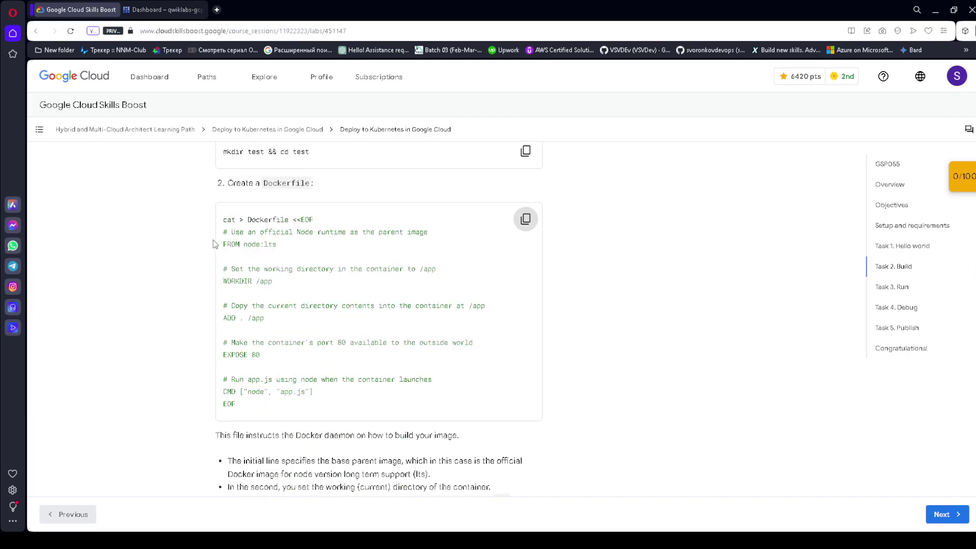
left_click_drag(213, 240, 322, 245)
mouse_move(223, 281)
left_mouse_down()
mouse_move(313, 276)
mouse_move(222, 279)
left_mouse_up()
left_click_drag(268, 320, 207, 319)
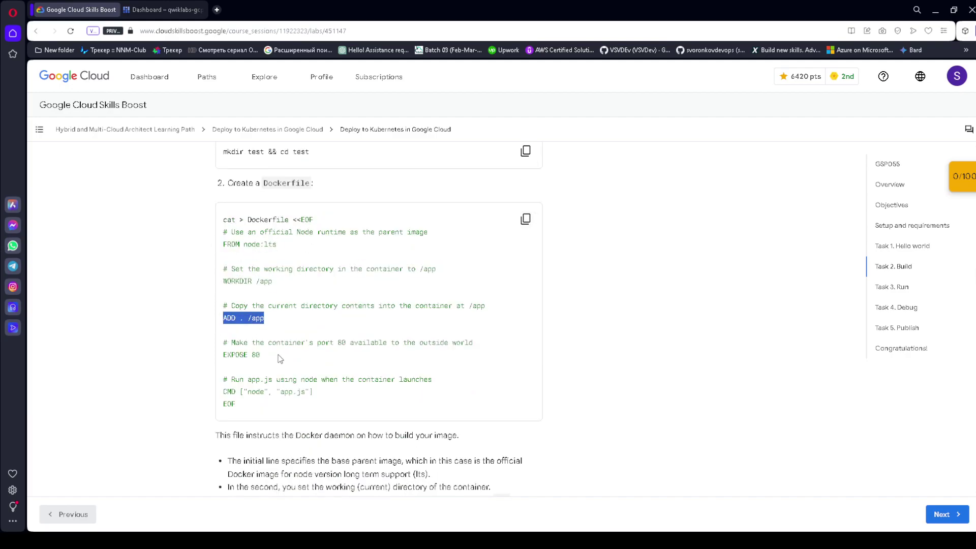
left_click_drag(279, 356, 220, 355)
left_click_drag(341, 395, 214, 399)
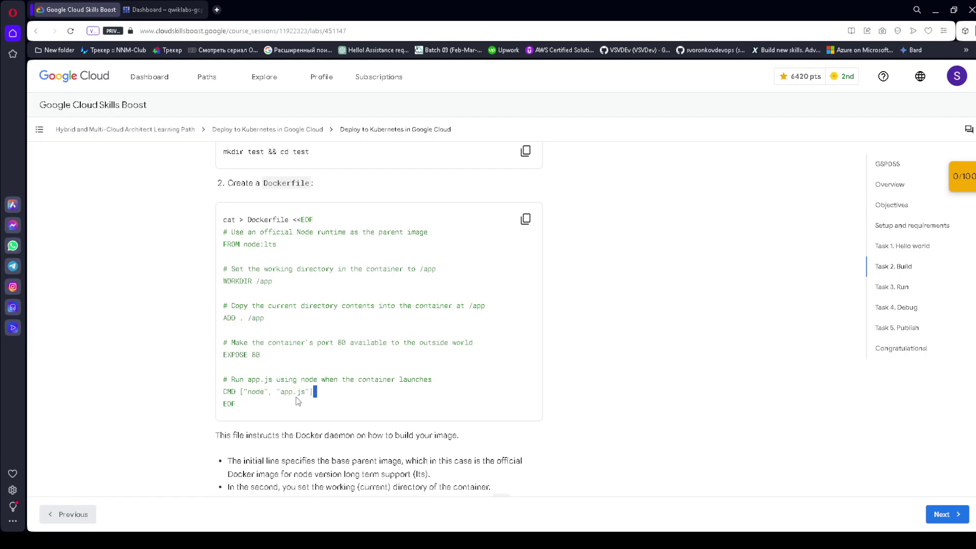
Step: Create the node application file app.js by running the lab's step 3 cat > app.js command in Cloud Shell
scroll(624, 360, "down", 5)
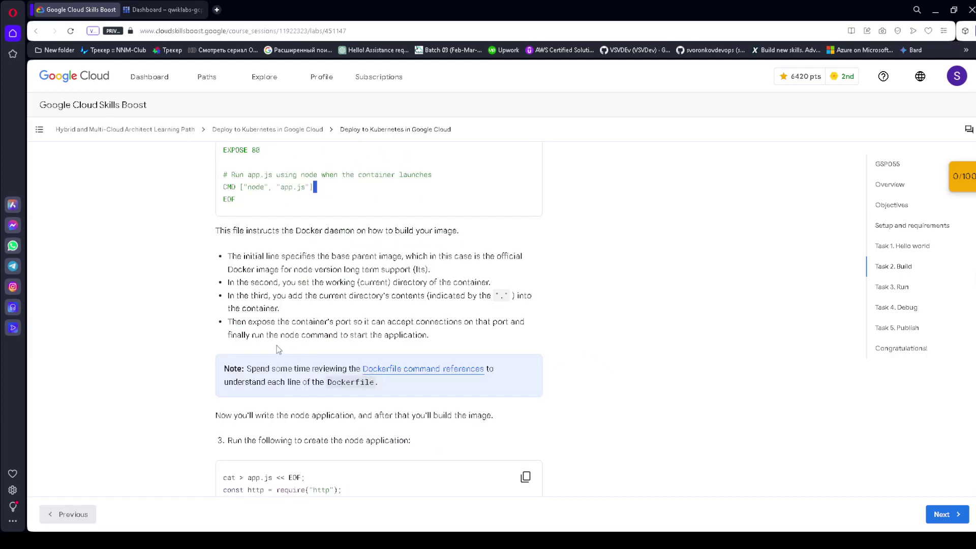
scroll(285, 367, "down", 1)
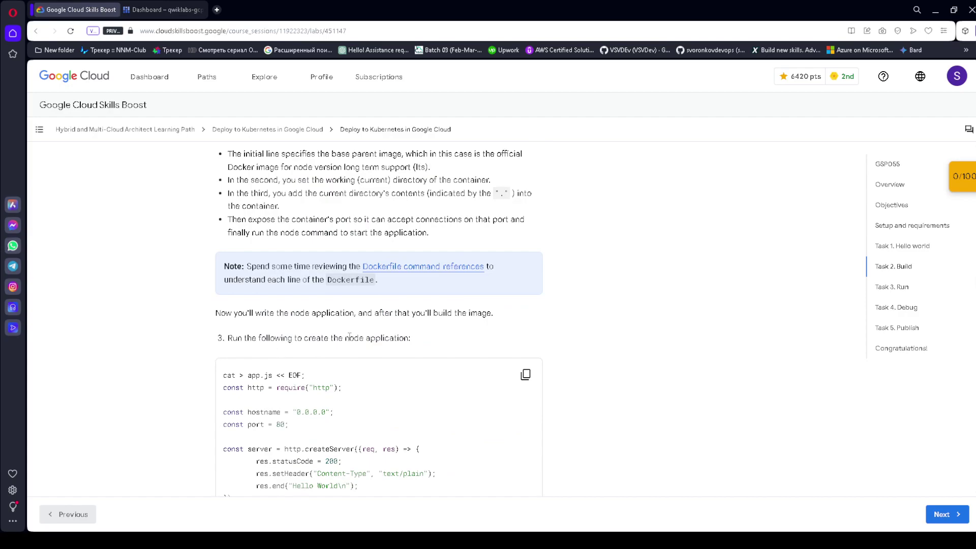
left_click(525, 374)
key("ctrl+Tab")
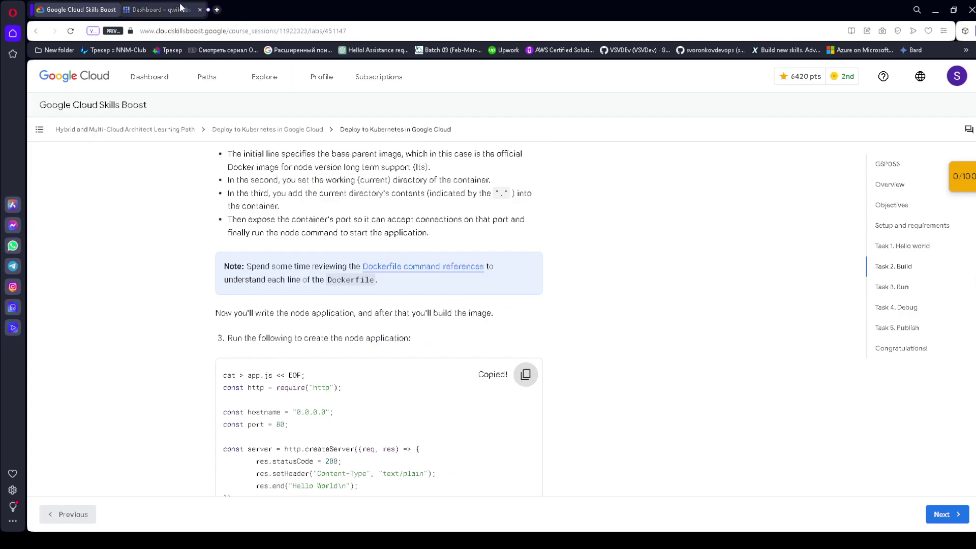
key("ctrl+v")
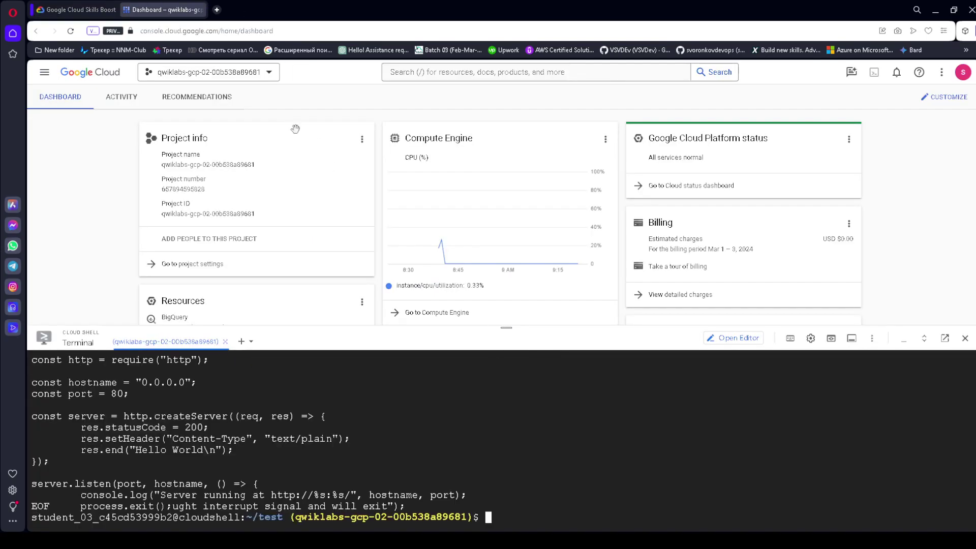
Step: Review the app.js hostname, port and response lines, then build the image with the lab's command docker build -t node-app:0.1 . in Cloud Shell
left_click(76, 10)
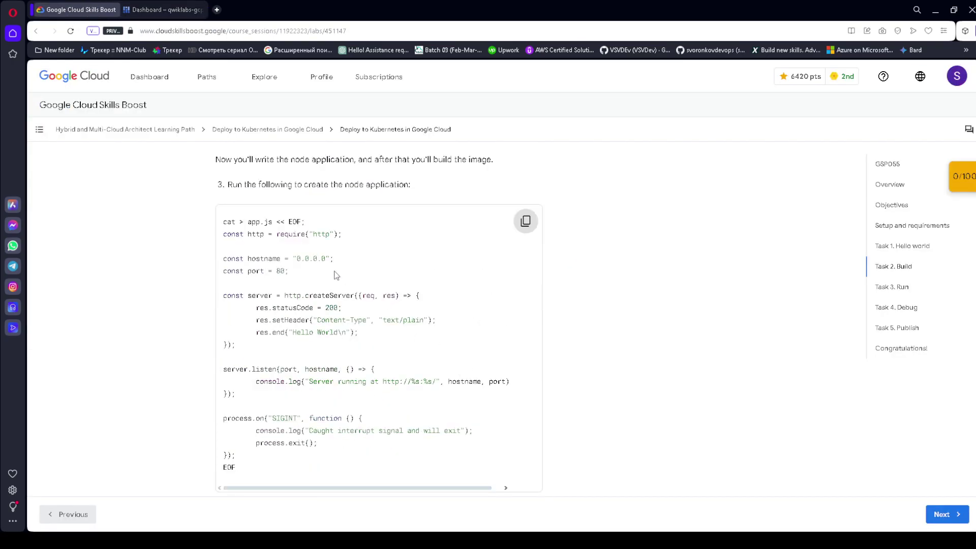
left_click_drag(296, 253, 369, 260)
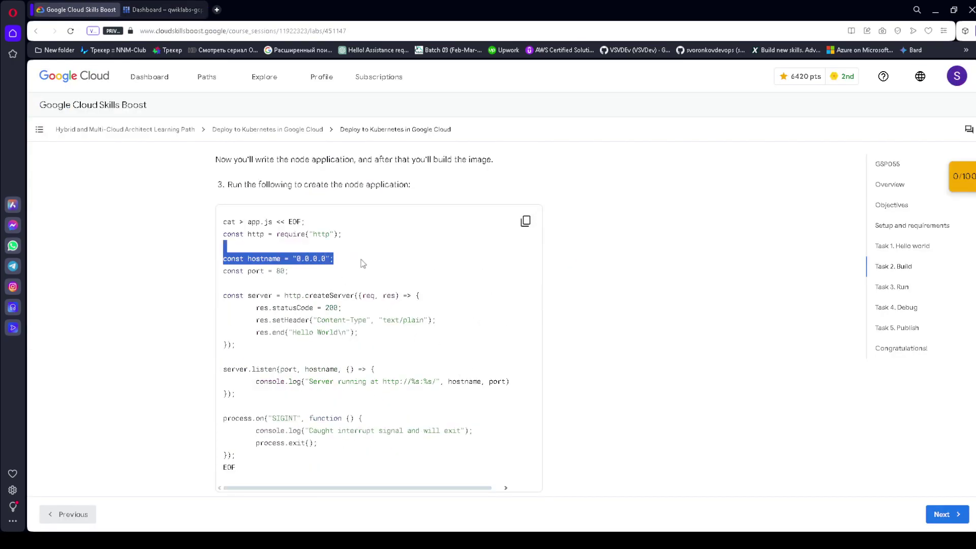
left_click_drag(239, 272, 300, 274)
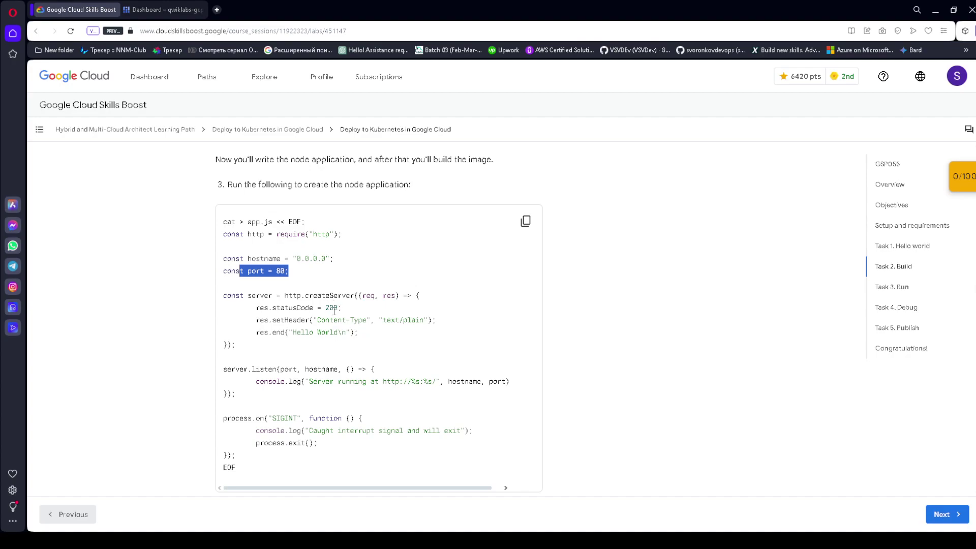
left_click_drag(290, 332, 370, 332)
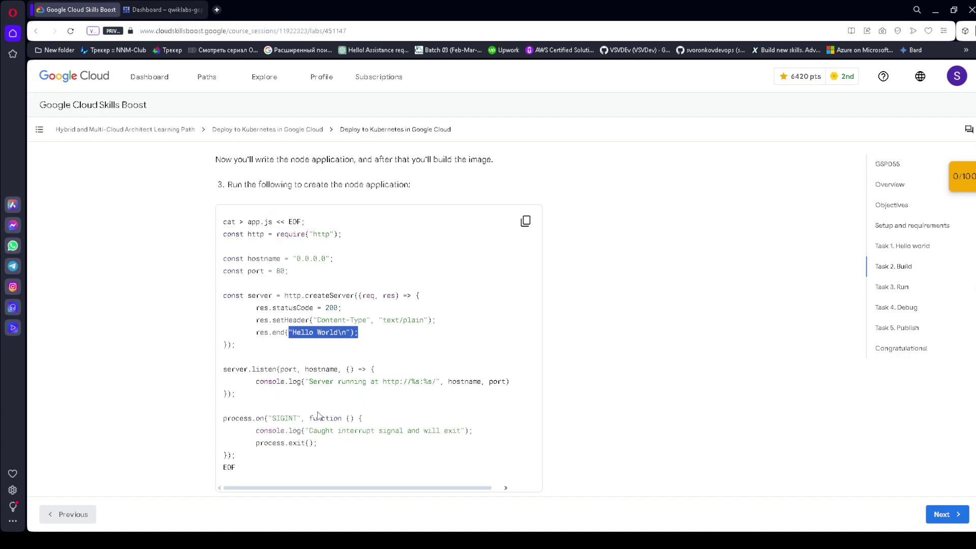
scroll(317, 415, "down", 5)
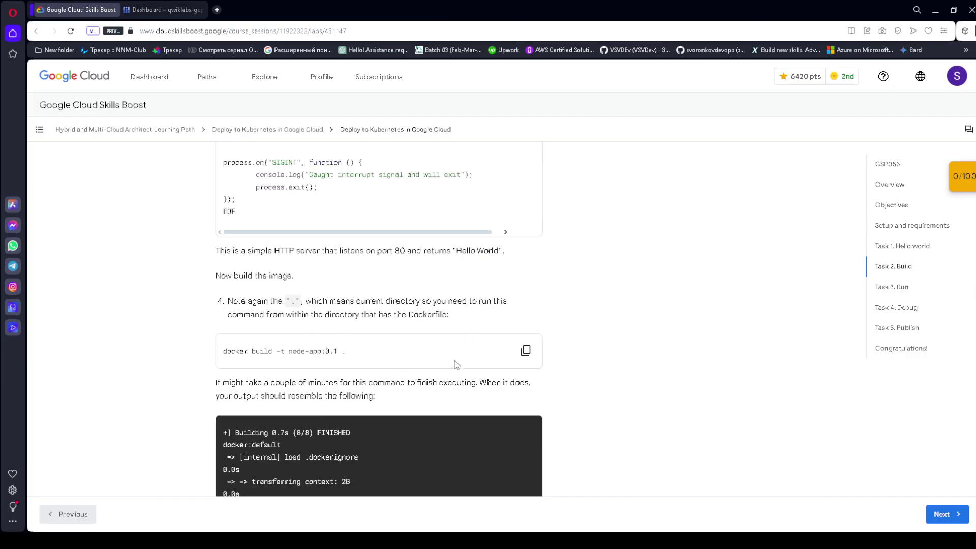
left_click(526, 351)
left_click(162, 10)
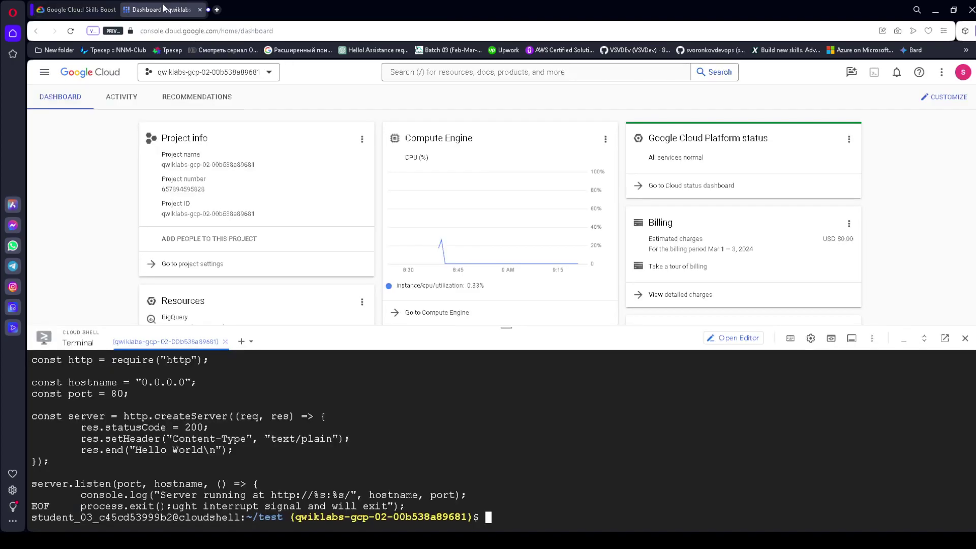
key("ctrl+v")
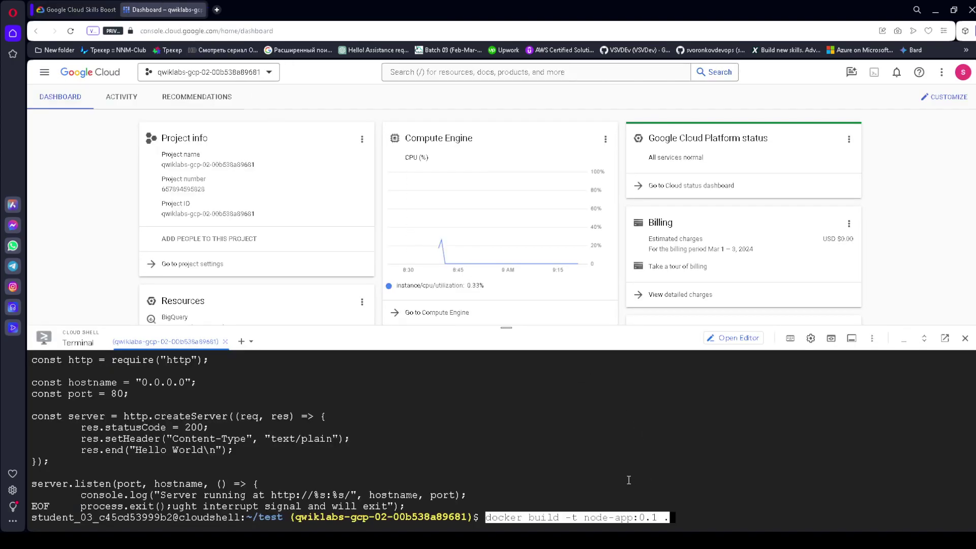
key("Return")
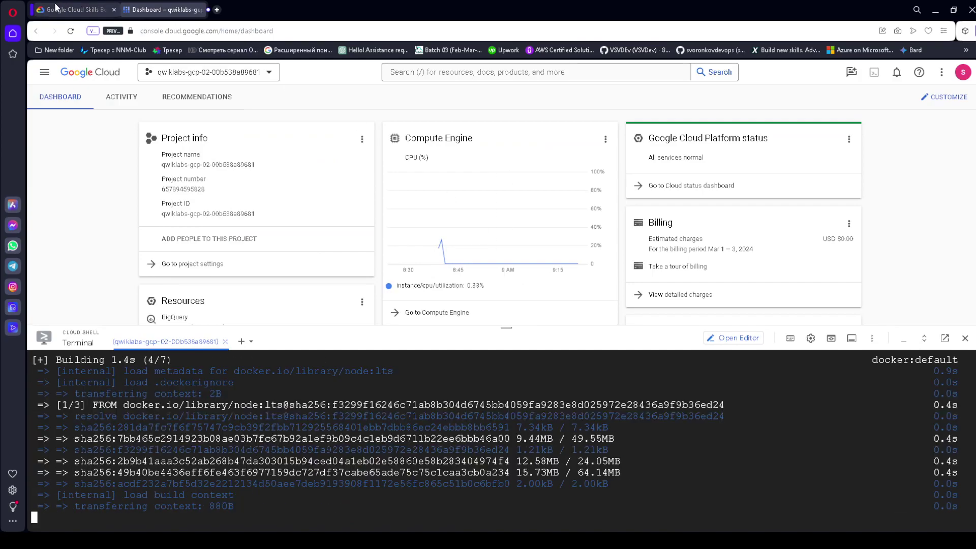
Step: List the built images in Cloud Shell with the lab's step 5 docker images command and check the node-app entry
left_click(54, 6)
scroll(443, 253, "down", 6)
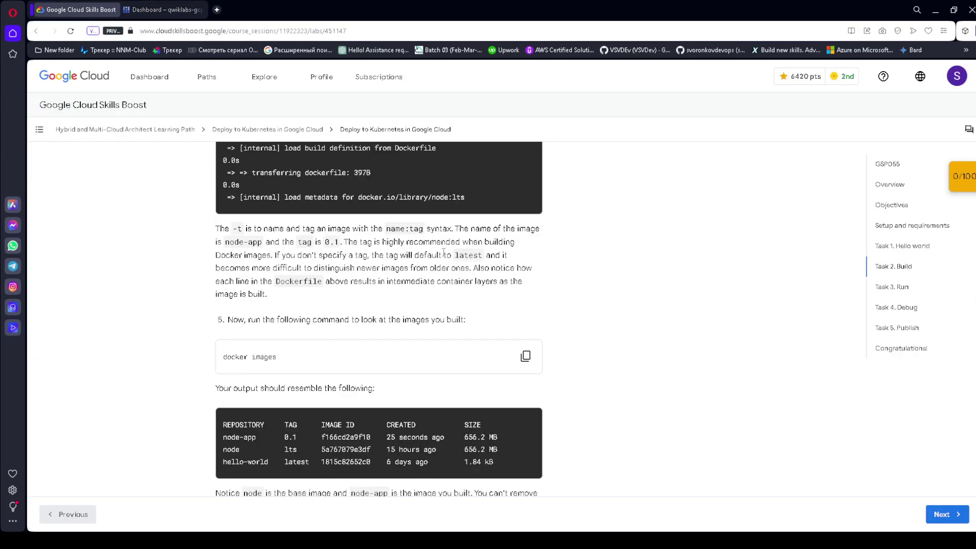
scroll(444, 253, "down", 1)
left_click(526, 305)
left_click(167, 9)
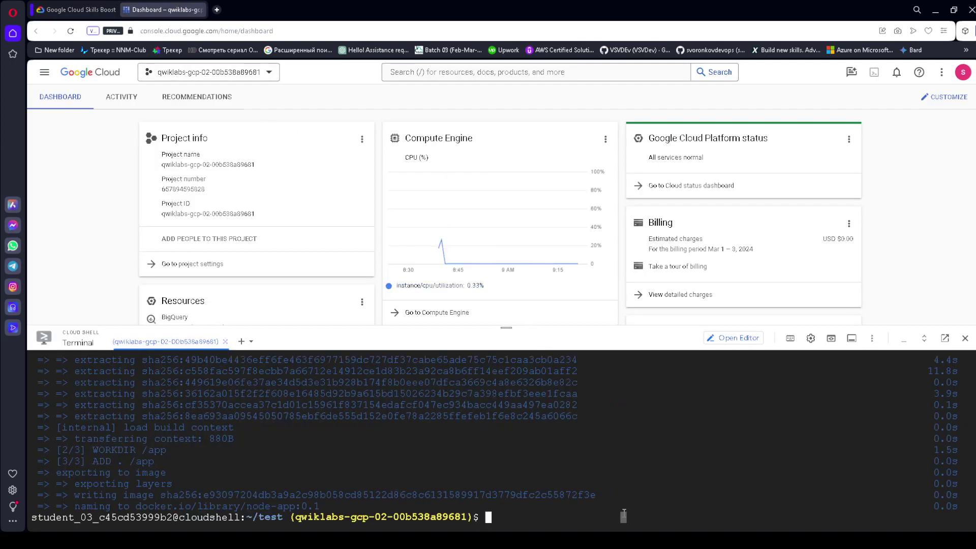
key("ctrl+v")
key("Return")
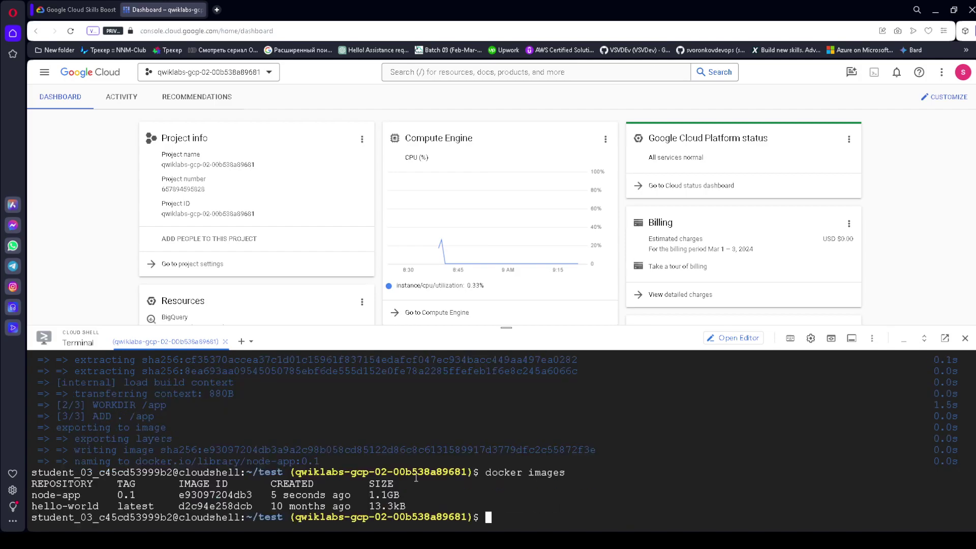
left_click_drag(34, 494, 96, 487)
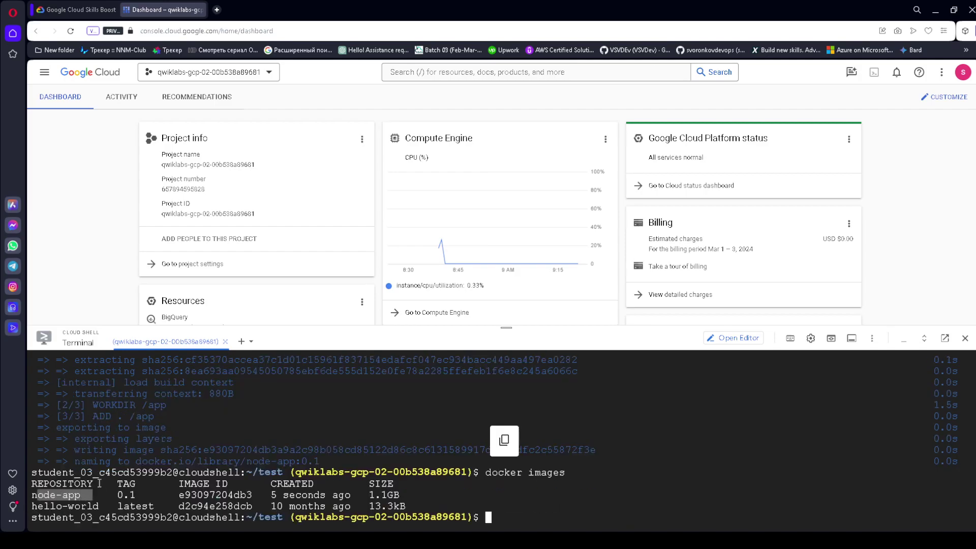
Step: Run a container from the built image with the lab's Task 3 command docker run -p 4000:80 --name my-app node-app:0.1
left_click(76, 9)
scroll(457, 305, "down", 5)
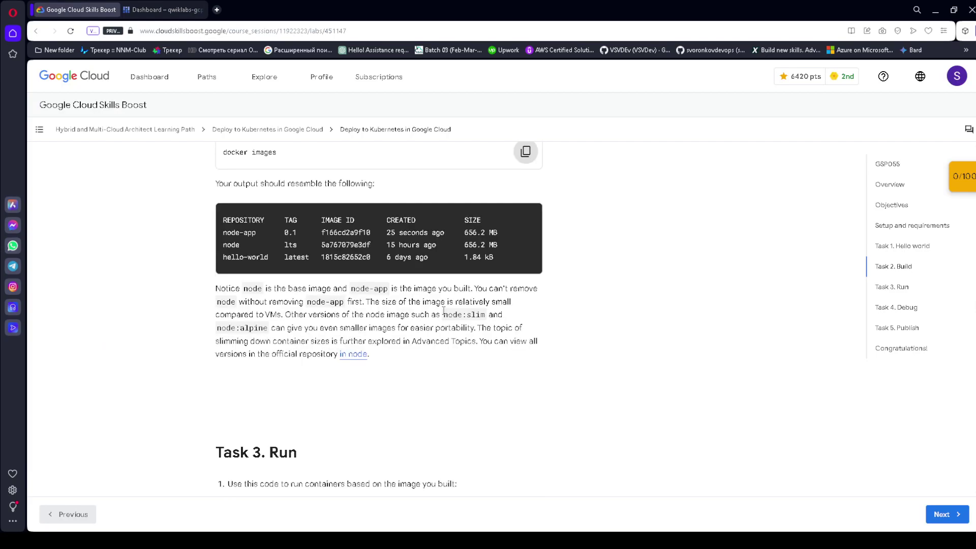
scroll(444, 315, "down", 2)
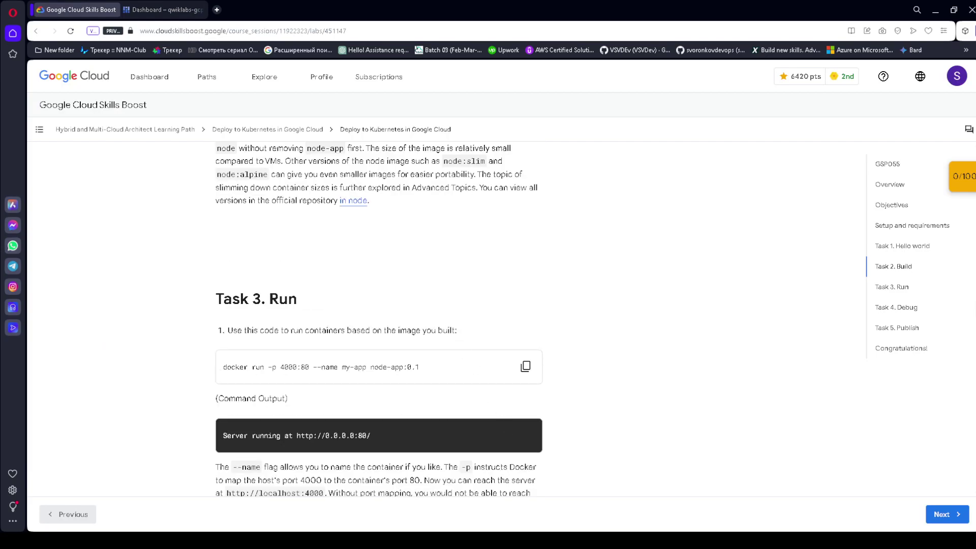
left_click_drag(193, 304, 351, 299)
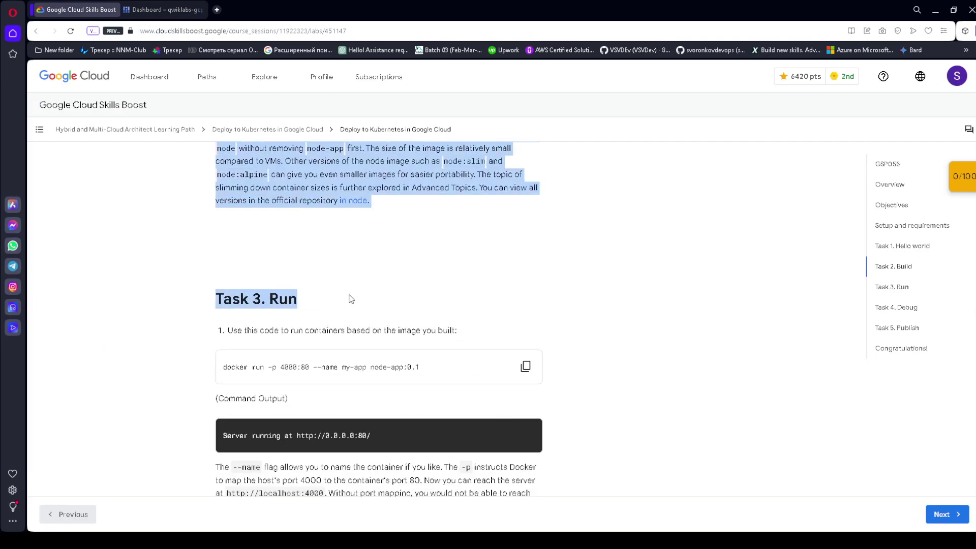
left_click(525, 366)
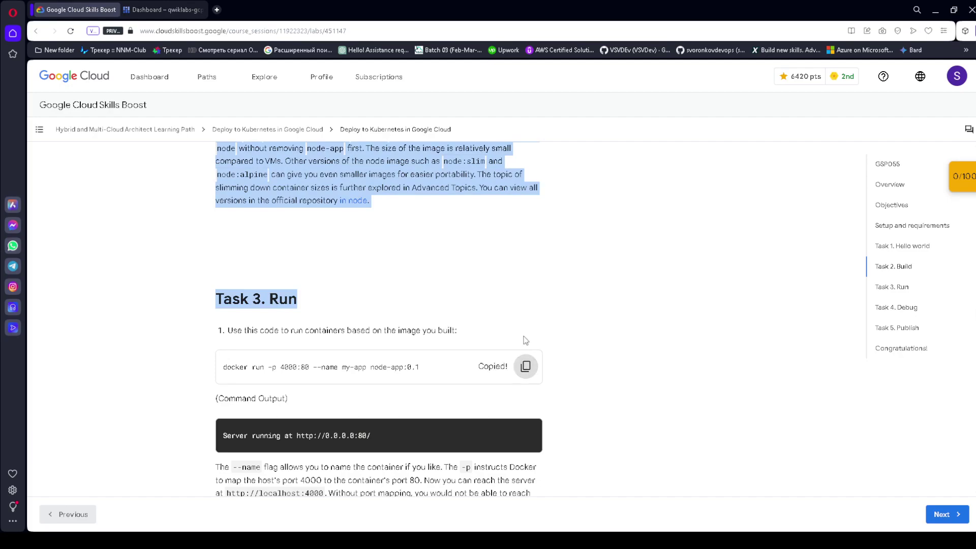
left_click(162, 10)
key("ctrl+v")
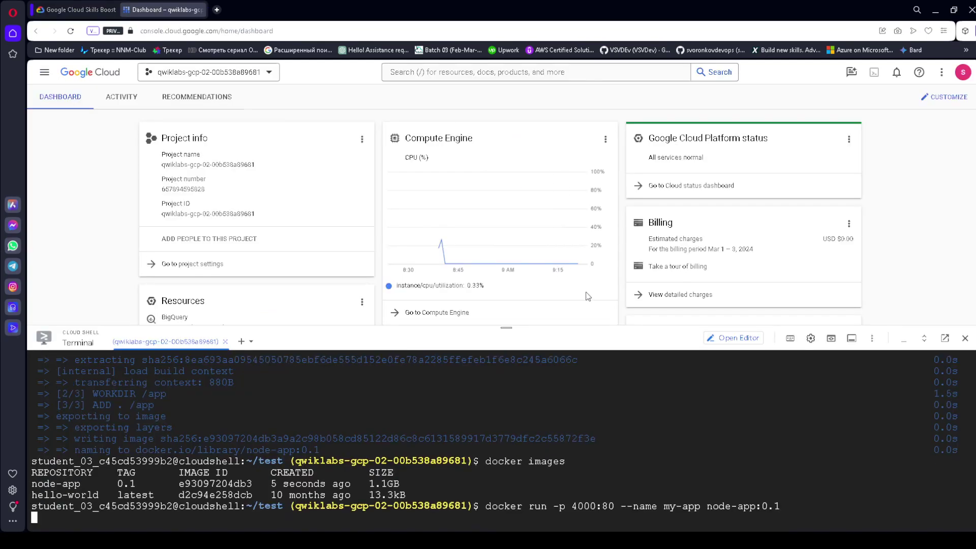
key("Return")
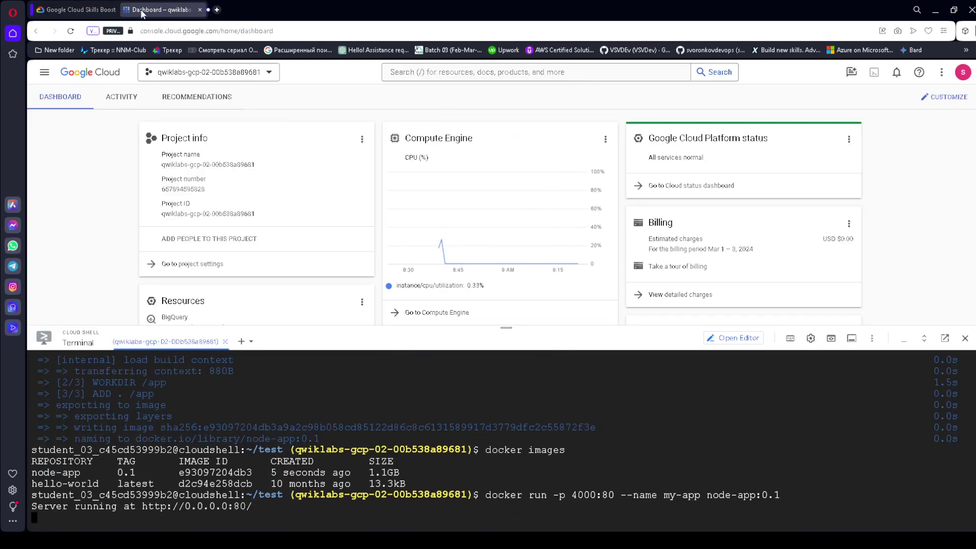
left_click(72, 9)
scroll(322, 253, "down", 2)
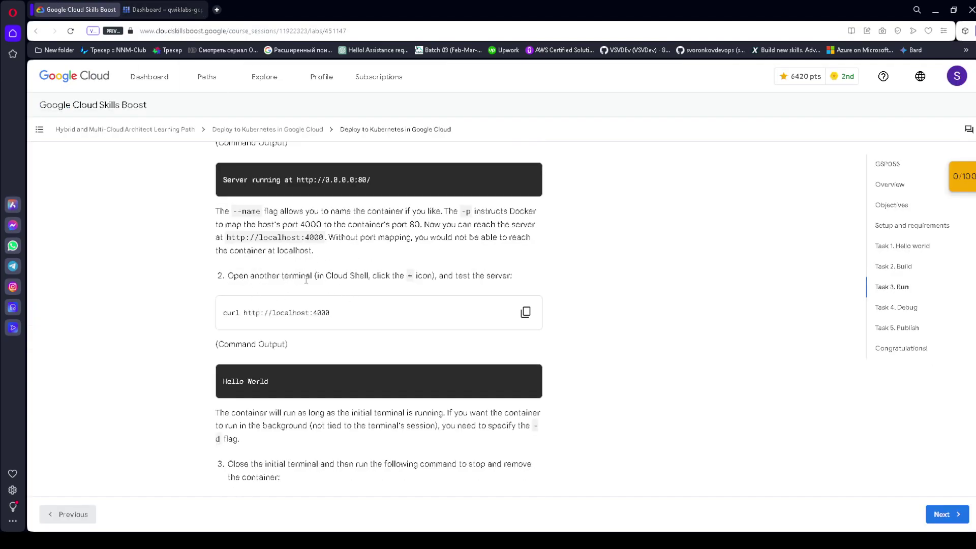
left_click(525, 312)
left_click(163, 10)
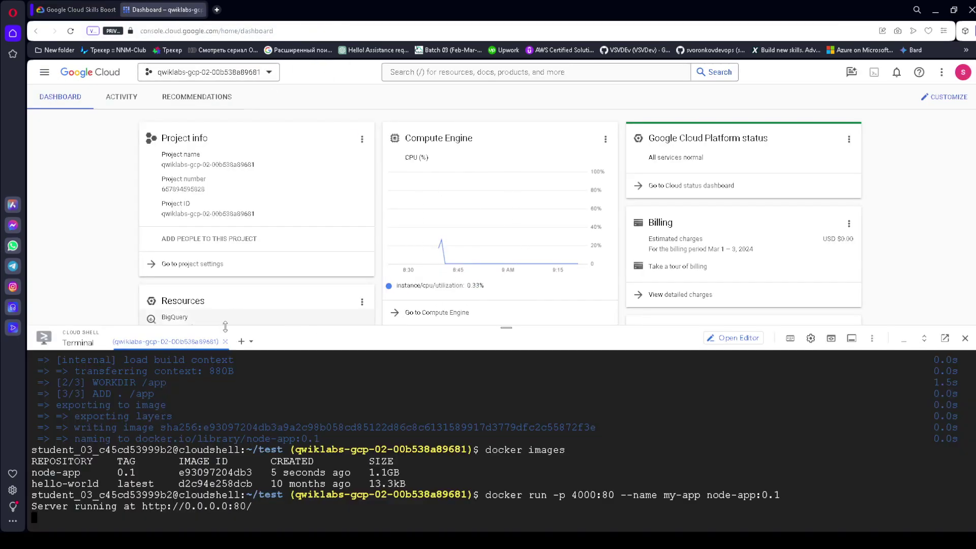
left_click(241, 341)
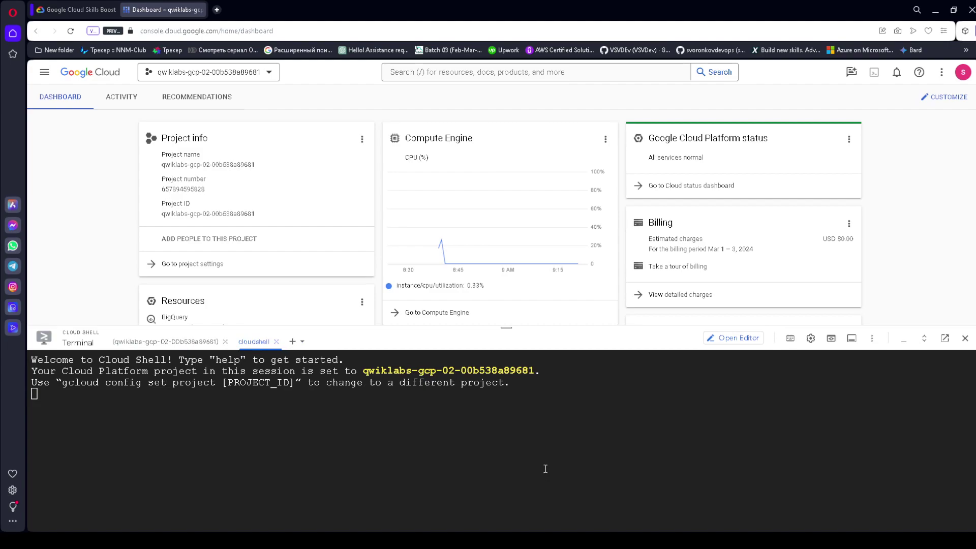
key("ctrl+v")
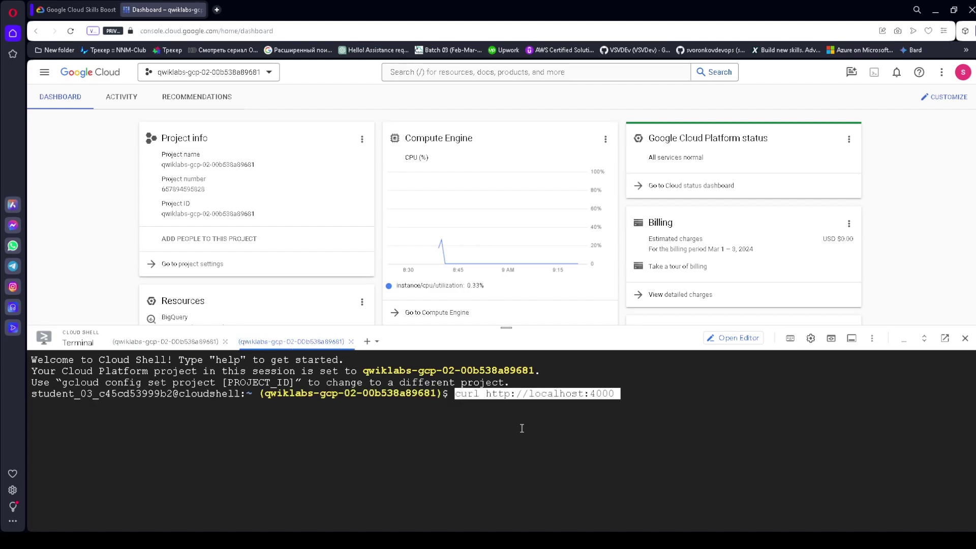
key("Return")
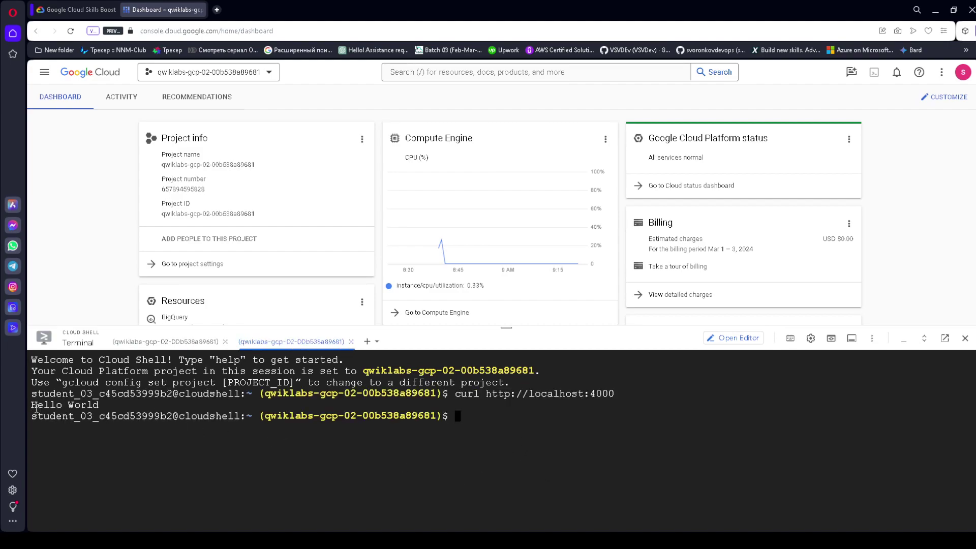
left_click_drag(36, 407, 101, 407)
Step: Interrupt the server in the initial Cloud Shell terminal, then remove the container with the lab's command docker stop my-app && docker rm my-app
left_click(77, 9)
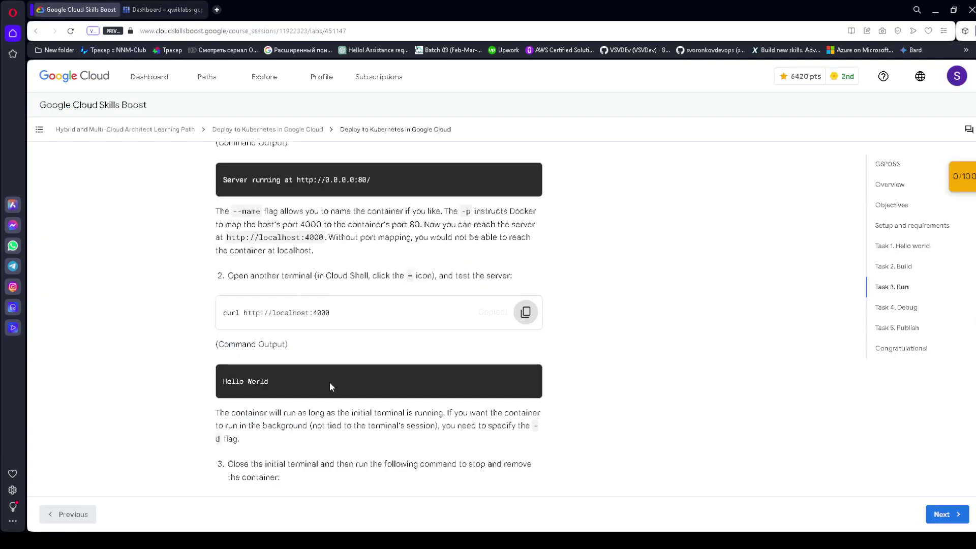
scroll(327, 382, "down", 5)
left_click(525, 257)
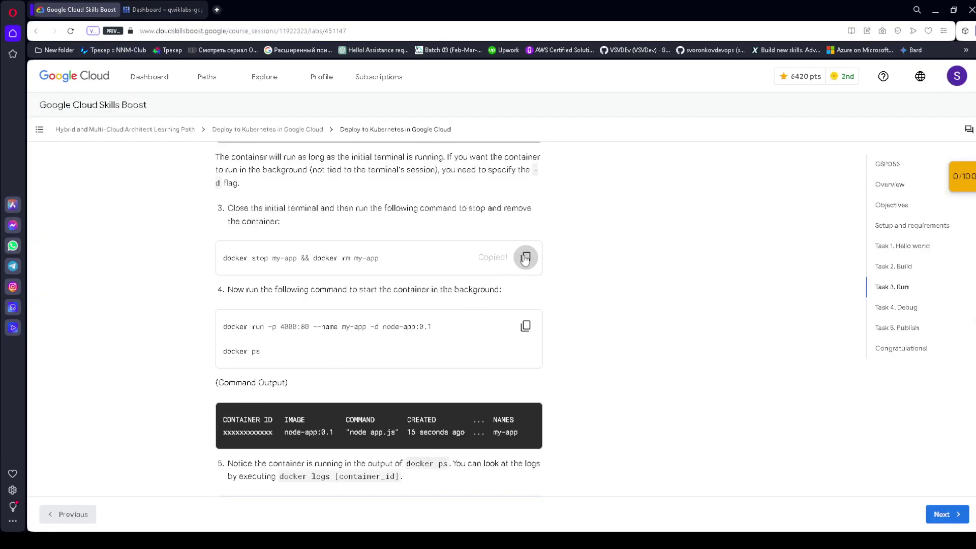
left_click(153, 9)
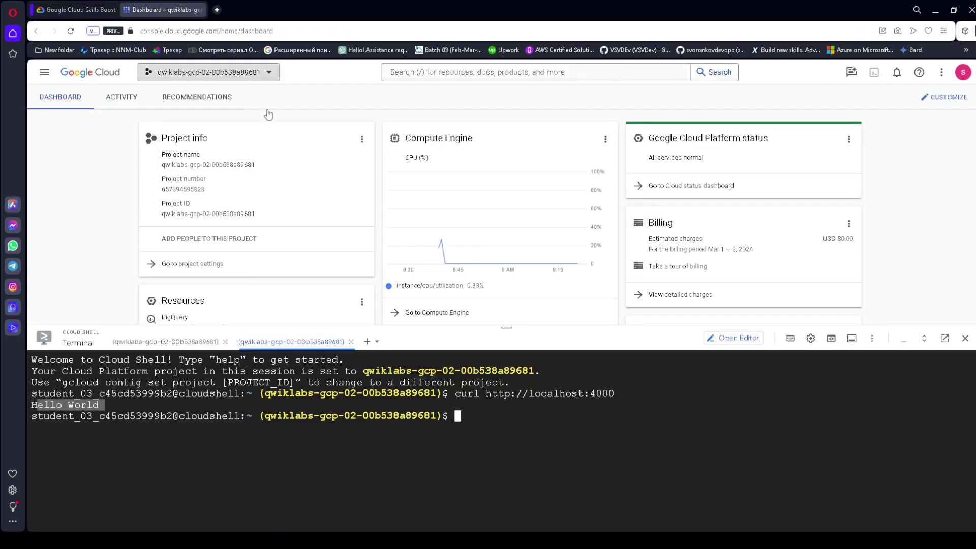
left_click(206, 344)
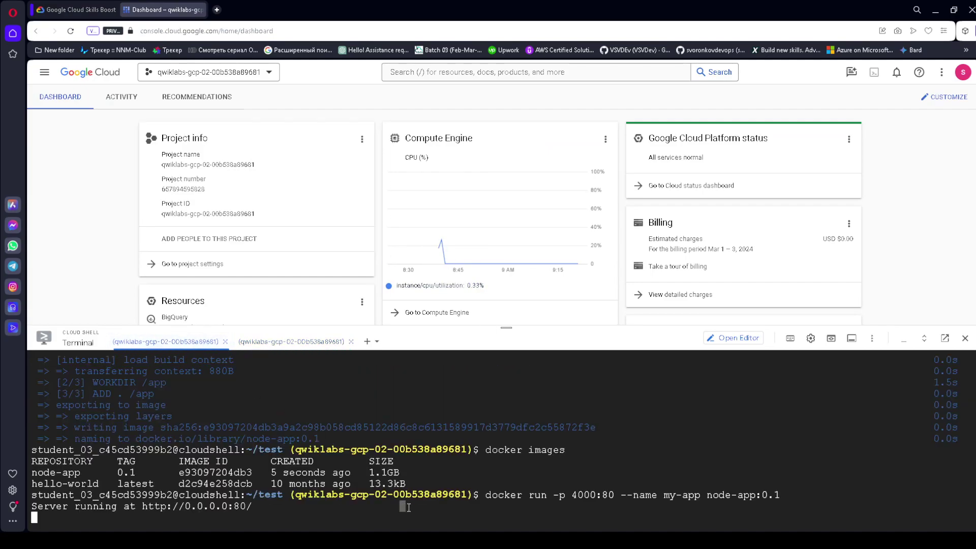
key("ctrl+c")
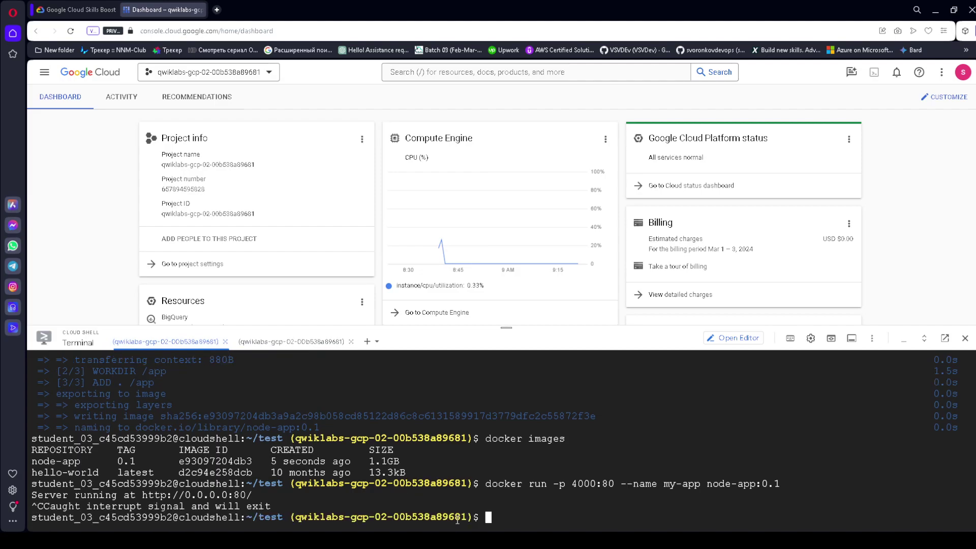
key("ctrl+v")
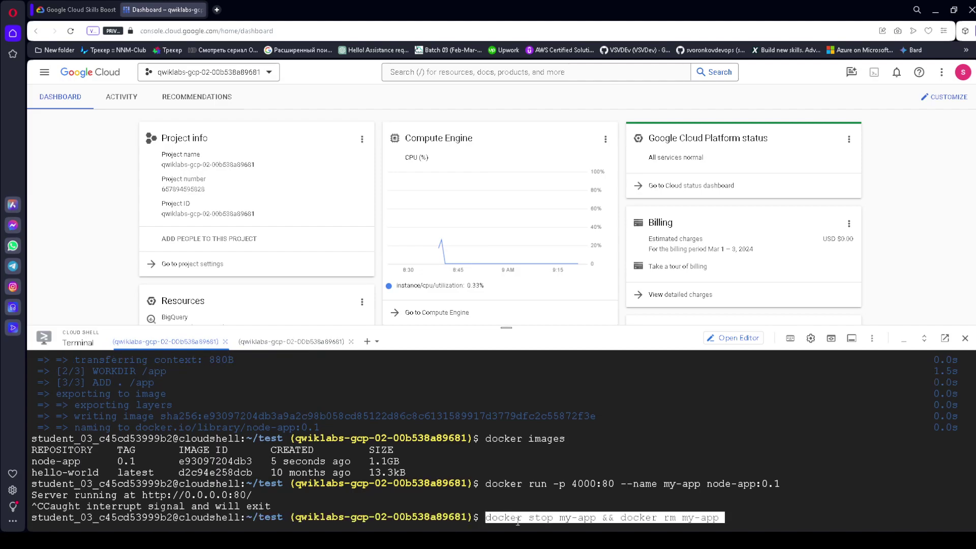
key("Return")
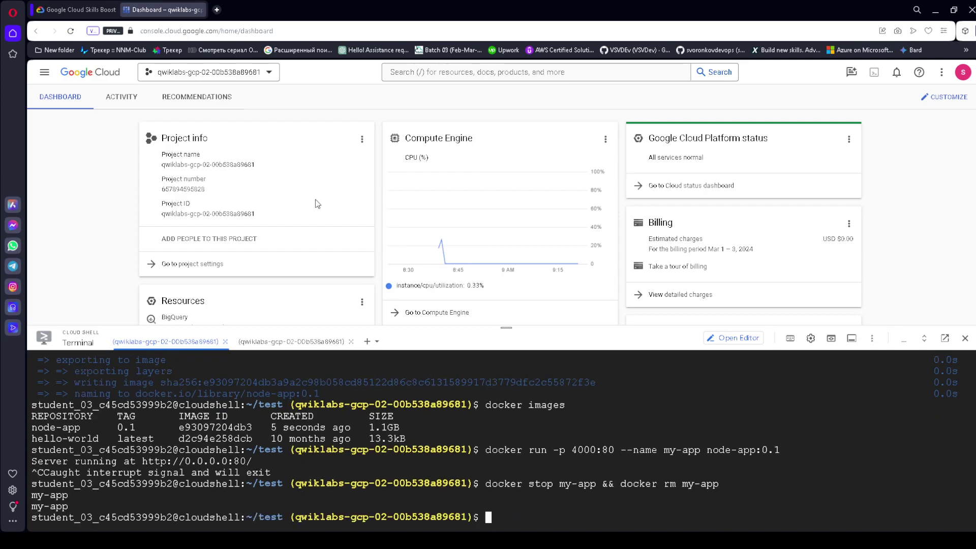
Step: Start the container in the background and list it with the lab's step 4 commands docker run -p 4000:80 --name my-app -d node-app:0.1 and docker ps
left_click(81, 6)
scroll(322, 244, "down", 1)
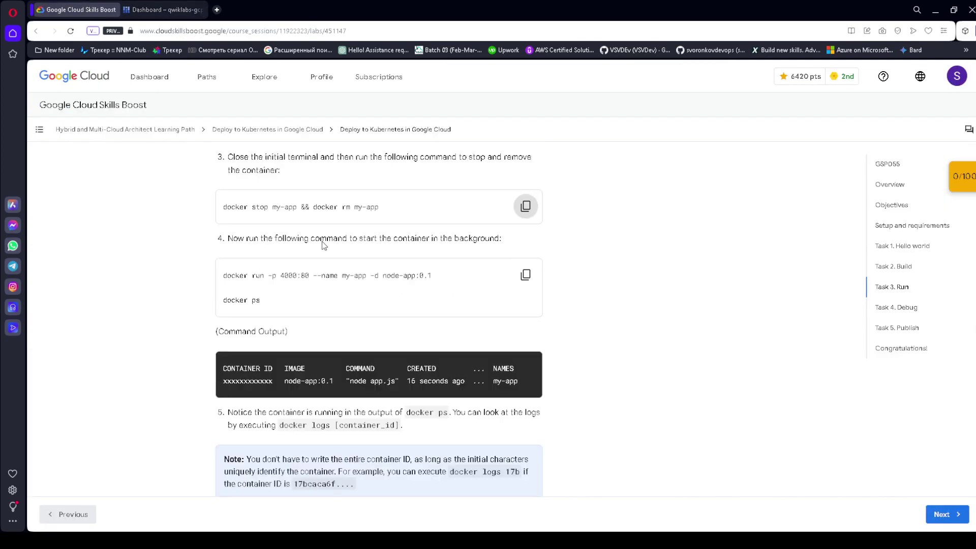
left_click(523, 277)
left_click(163, 9)
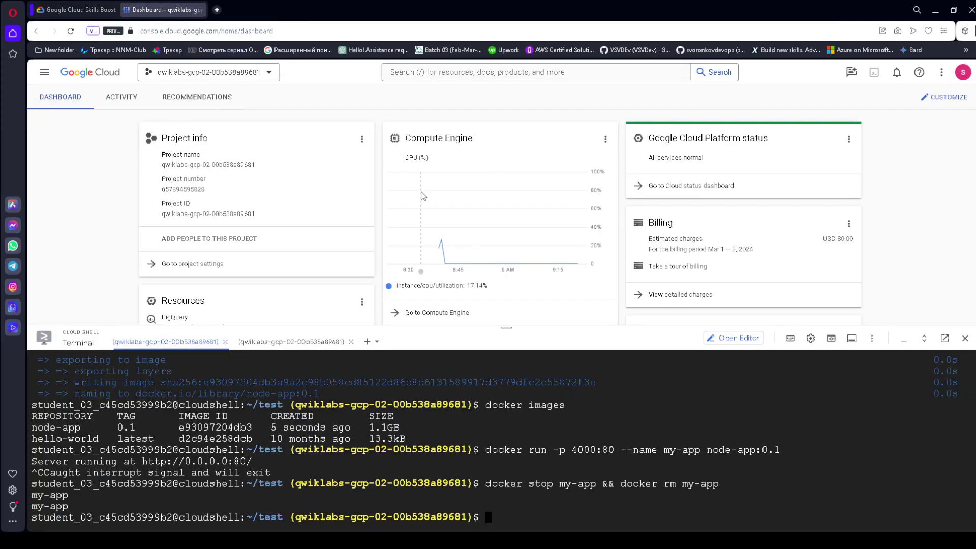
key("ctrl+v")
key("Return")
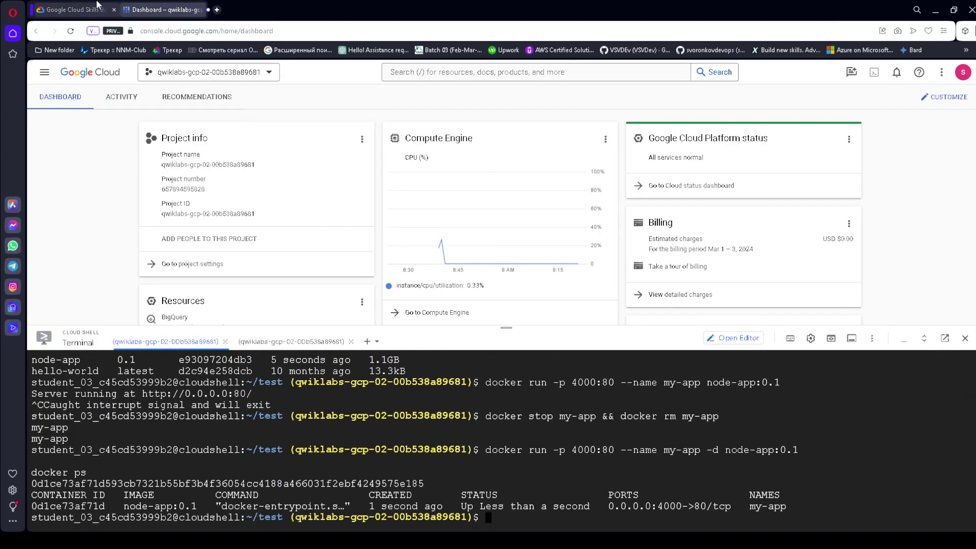
Step: Try the lab's step 5 command docker logs [container_id] in Cloud Shell with its placeholder unchanged
left_click(72, 9)
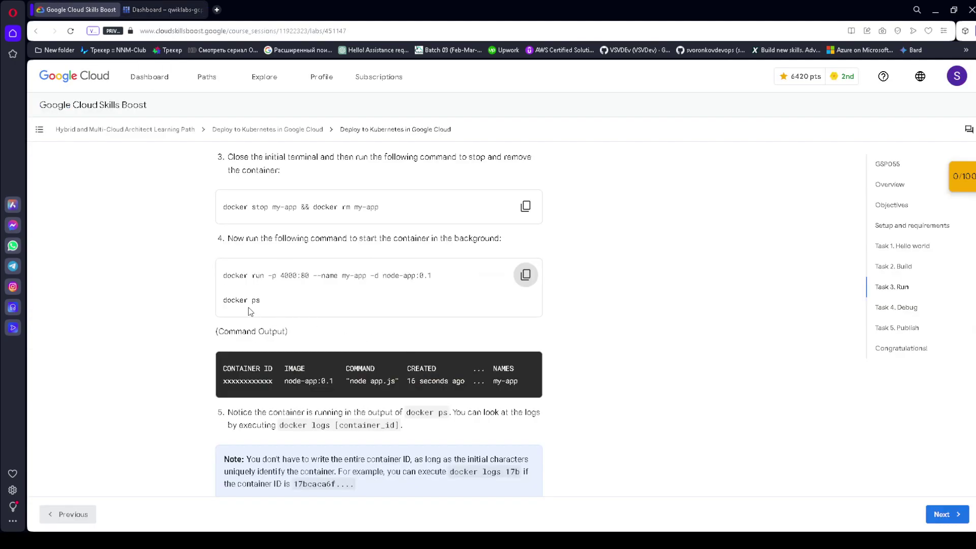
scroll(252, 308, "down", 3)
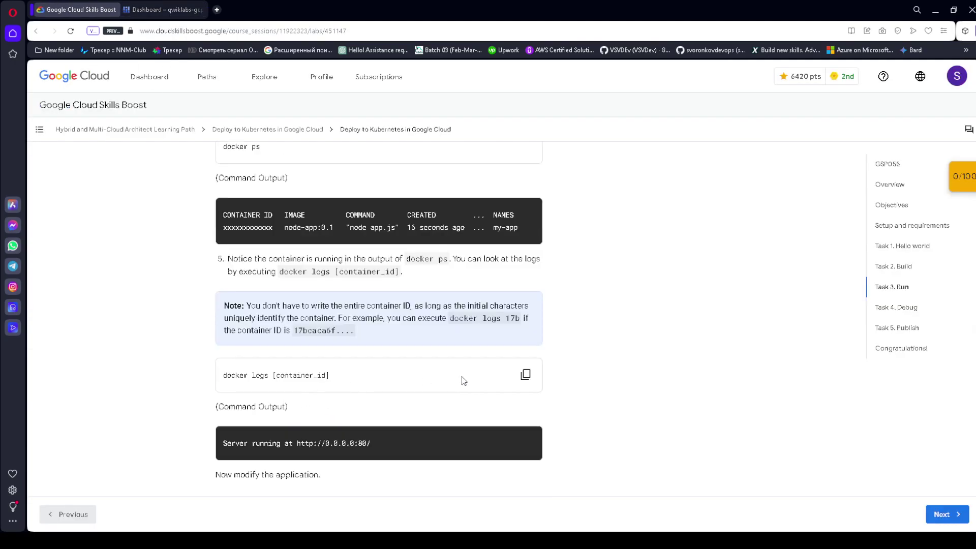
left_click(526, 375)
left_click(162, 9)
key("ctrl+v")
key("Return")
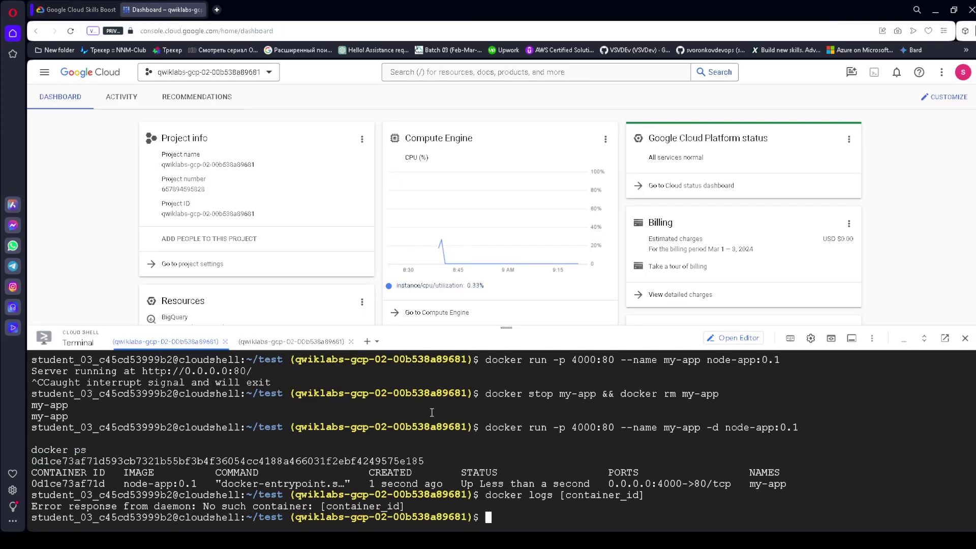
Step: Replace the [container_id] placeholder with the my-app container's ID and run docker logs 0d1ce73af71d
key("Up")
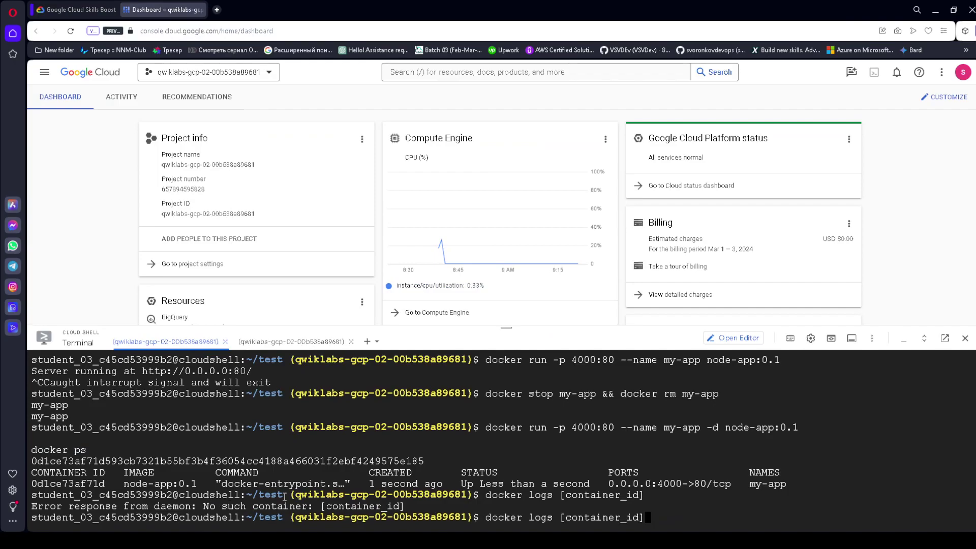
left_click_drag(32, 482, 108, 483)
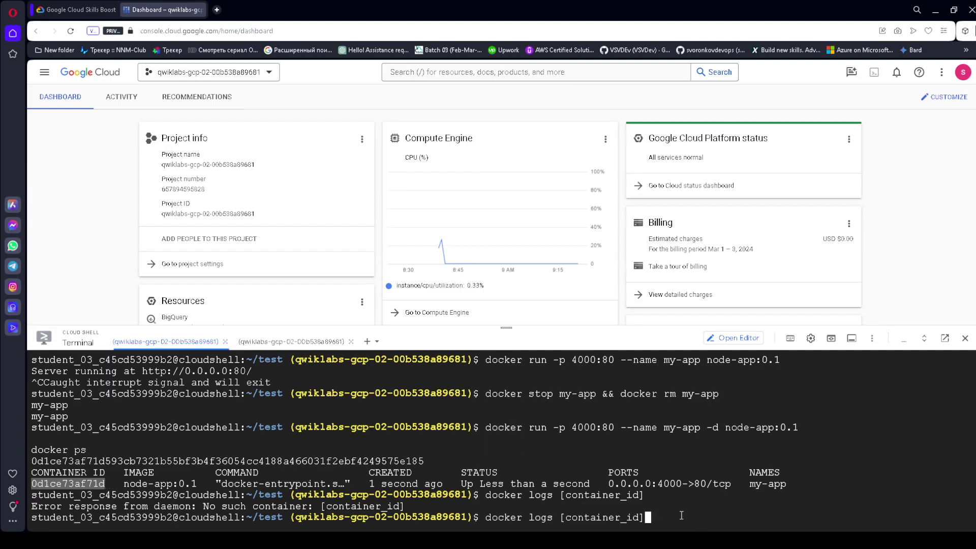
key("BackSpace")
key("BackSpace")
key("BackSpace")
key("BackSpace")
key("BackSpace")
key("BackSpace")
key("BackSpace")
key("BackSpace")
key("BackSpace")
key("BackSpace")
key("BackSpace")
key("BackSpace")
key("BackSpace")
key("BackSpace")
key("ctrl+v")
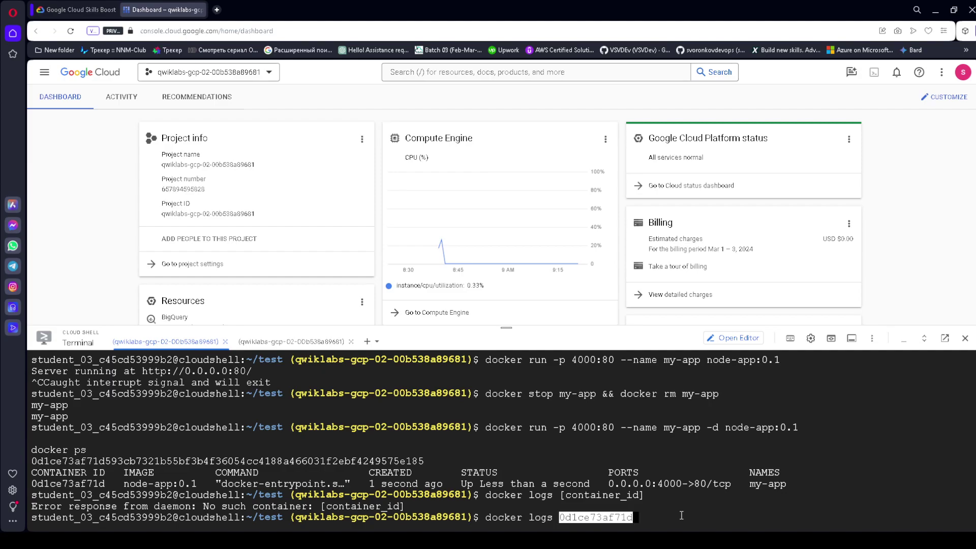
key("Return")
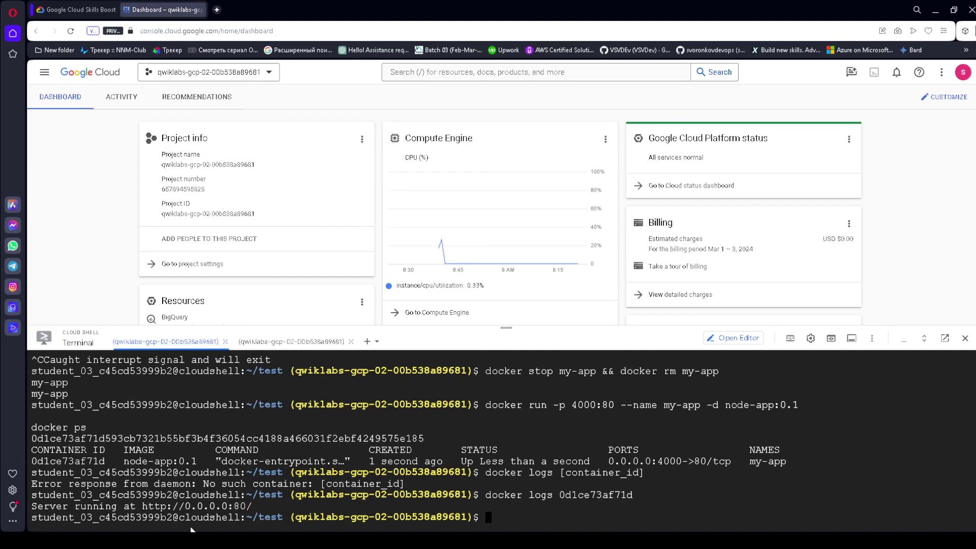
Step: Try to enter the test directory in Cloud Shell with the lab's cd test command
left_click(76, 9)
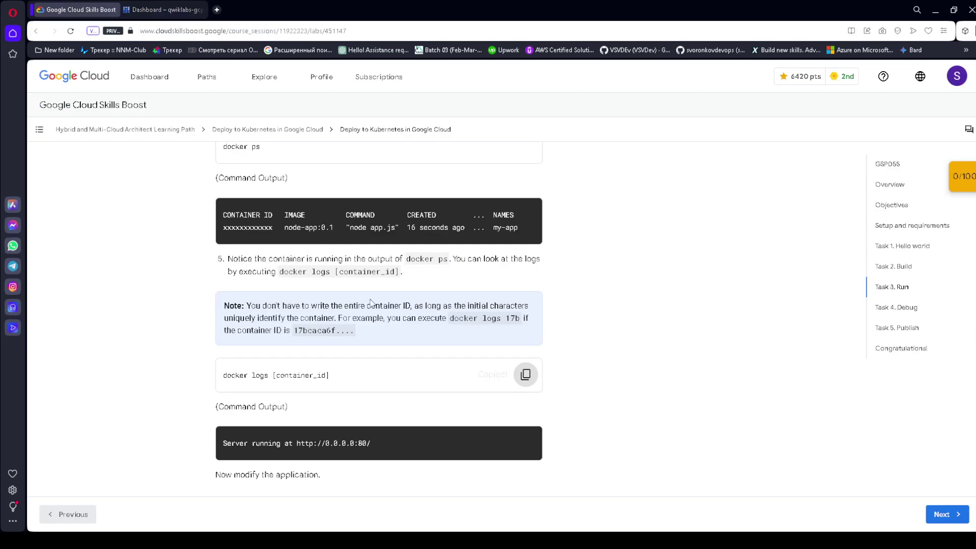
scroll(295, 374, "down", 5)
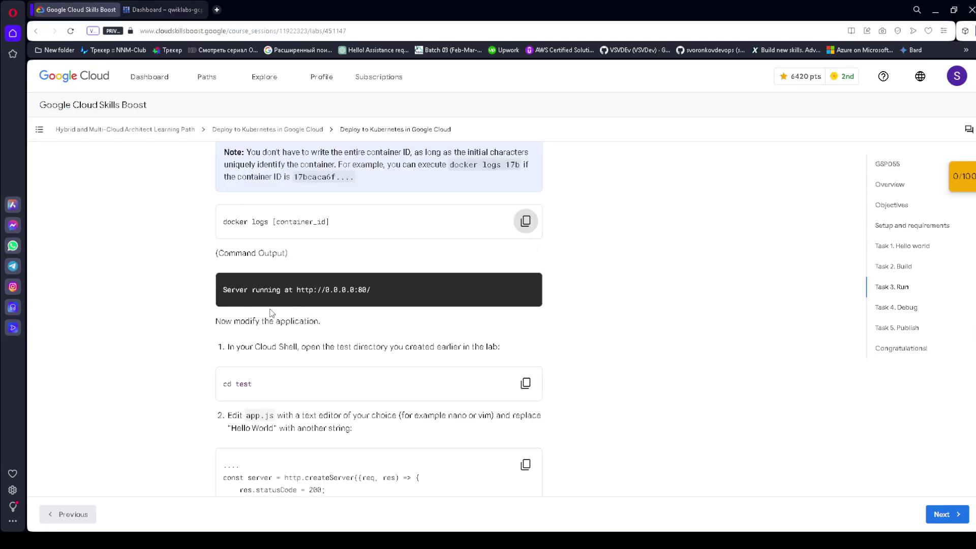
left_click(526, 281)
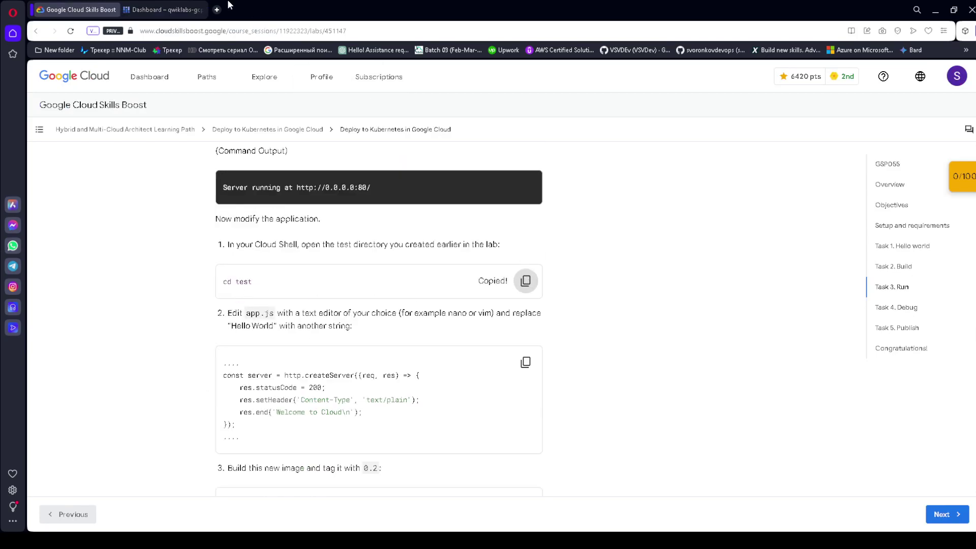
left_click(179, 10)
key("ctrl+v")
key("Return")
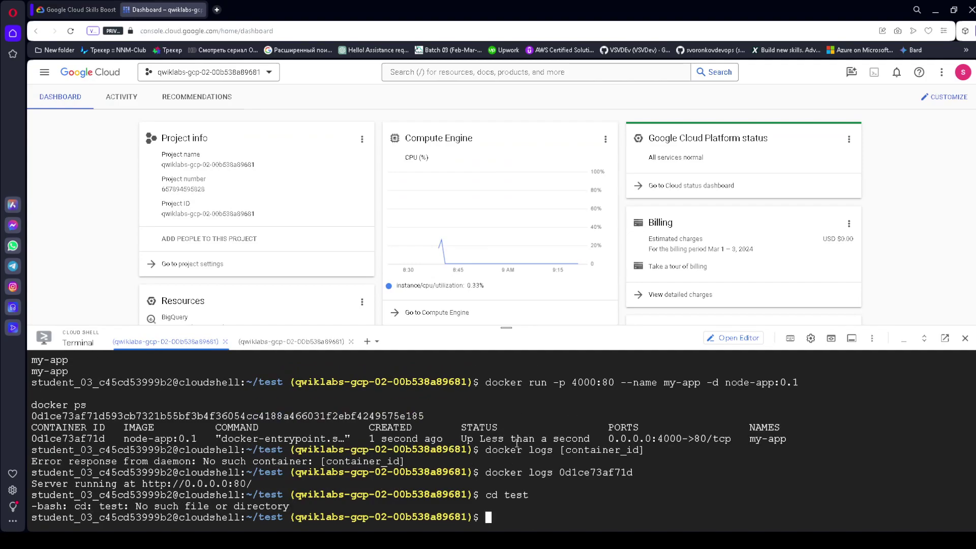
Step: Check the lab's step 2 for the file to edit and open app.js in nano in Cloud Shell
left_click(77, 9)
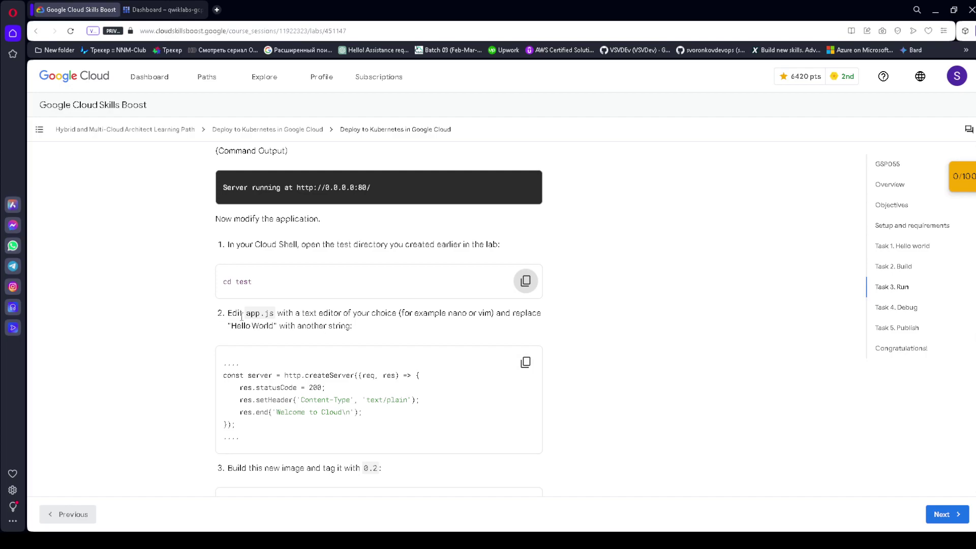
left_click_drag(253, 314, 294, 314)
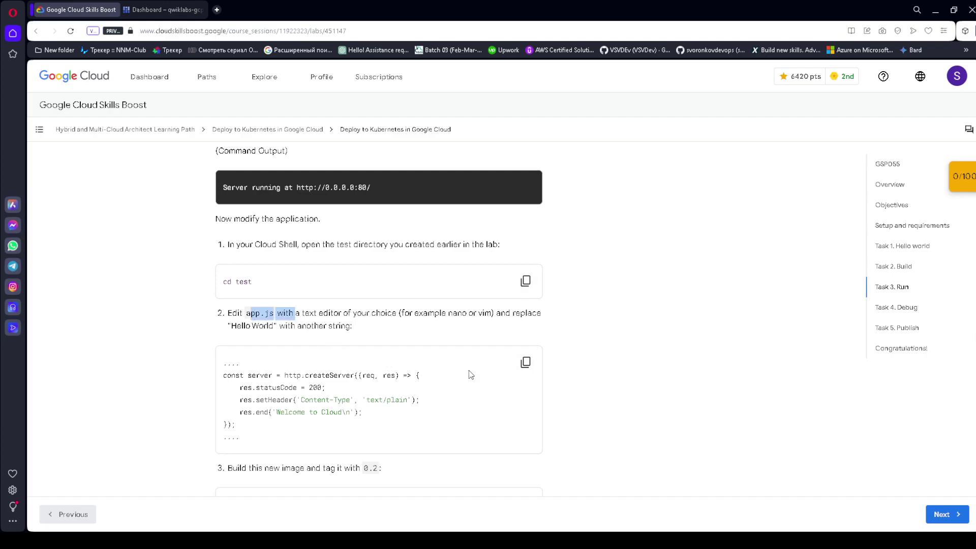
key("ctrl+Tab")
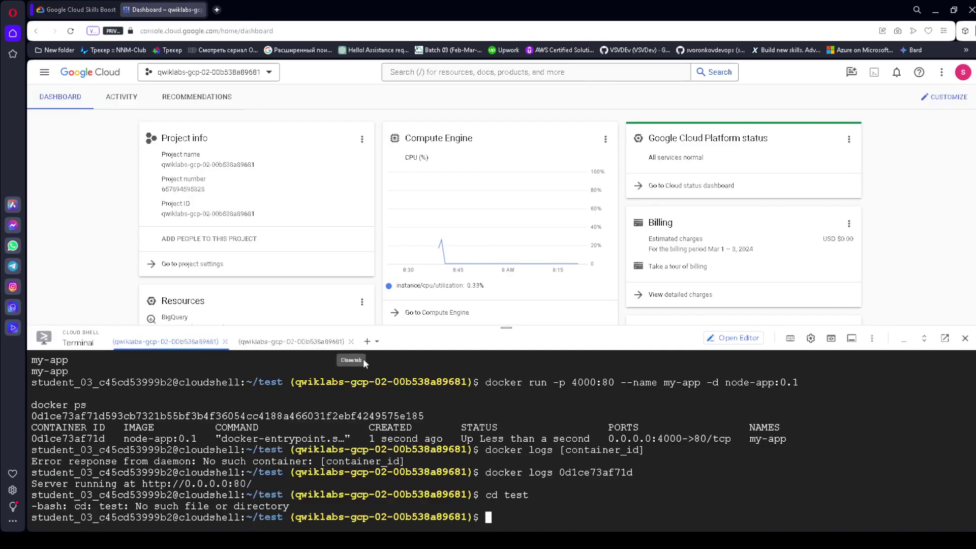
type("nani")
key("BackSpace")
type("o a")
key("Tab")
key("Return")
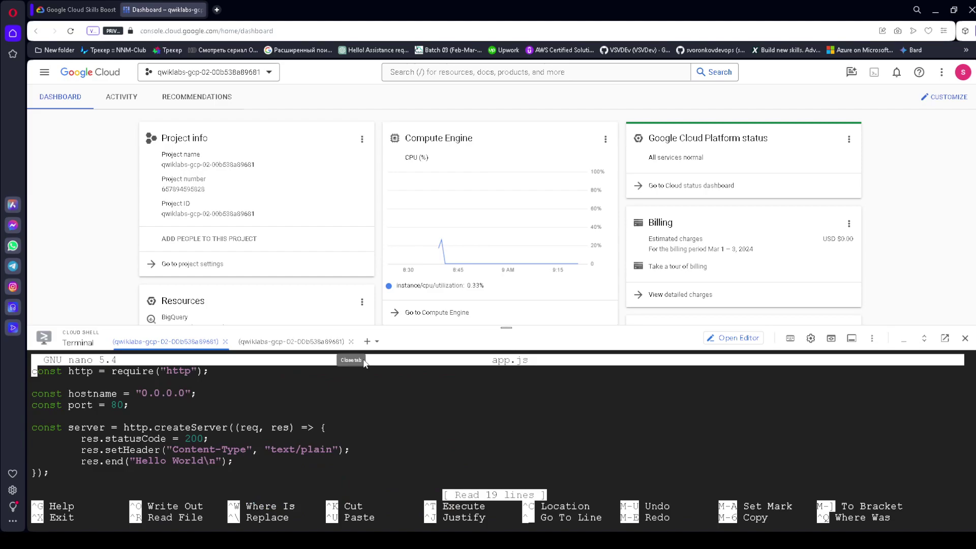
Step: Copy the replacement text Welcome to Cloud from the lab's step 2 sample code and return to Cloud Shell
left_click(66, 8)
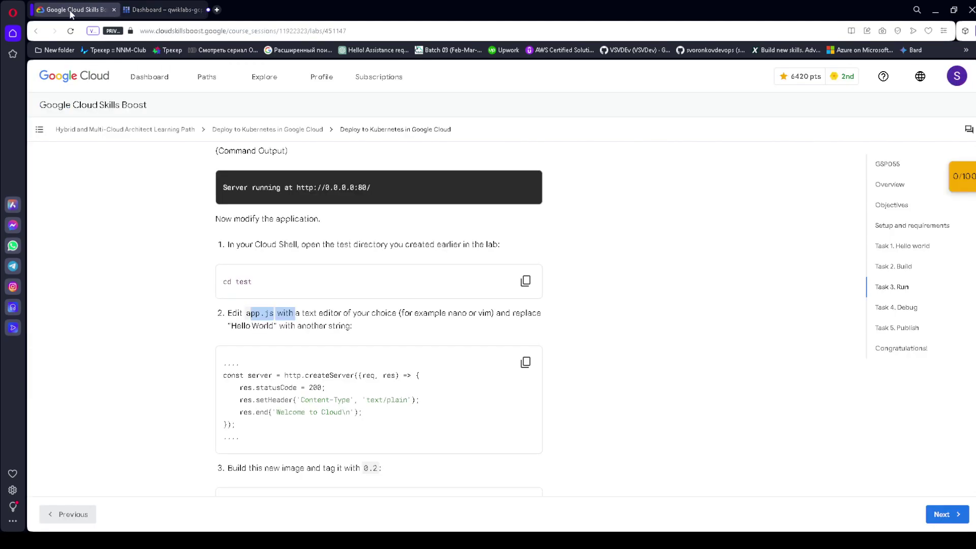
left_click(177, 10)
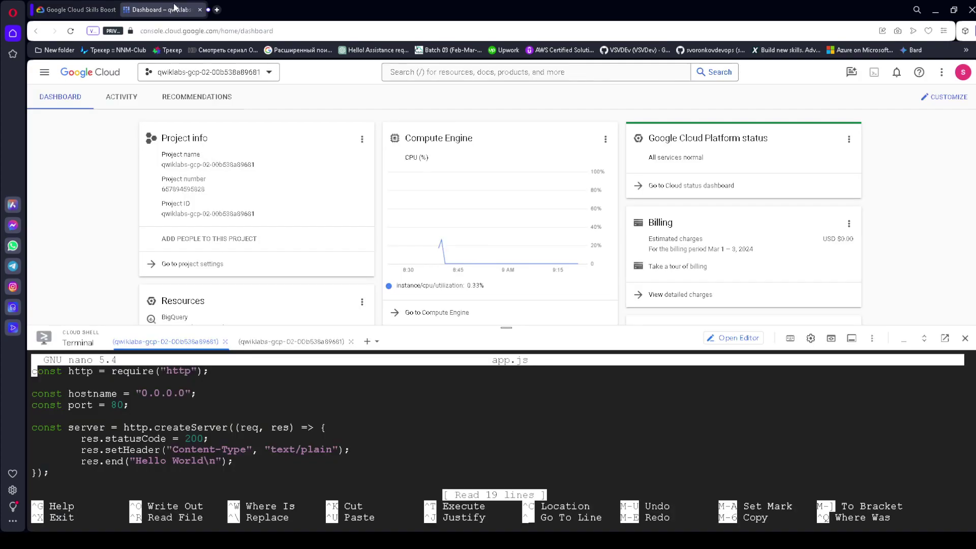
left_click(75, 7)
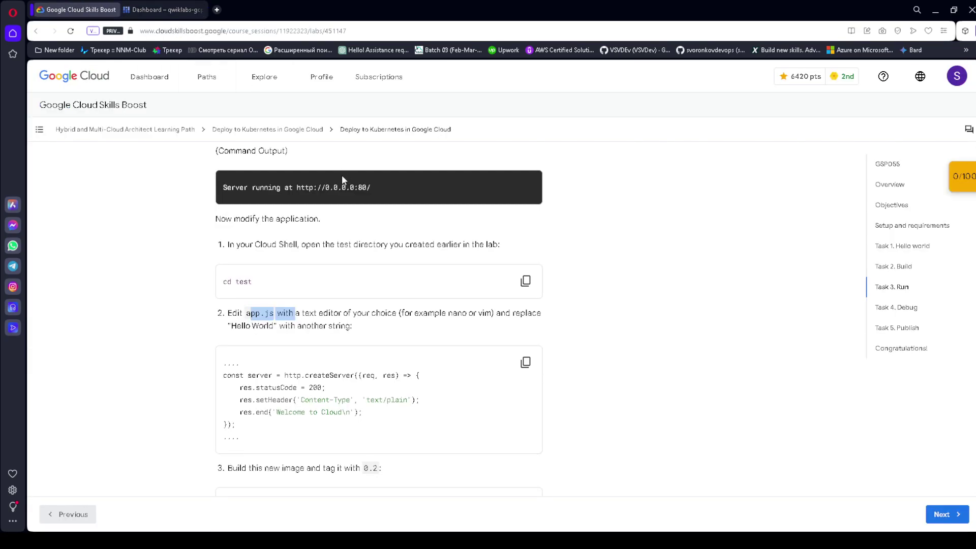
left_click_drag(276, 412, 343, 411)
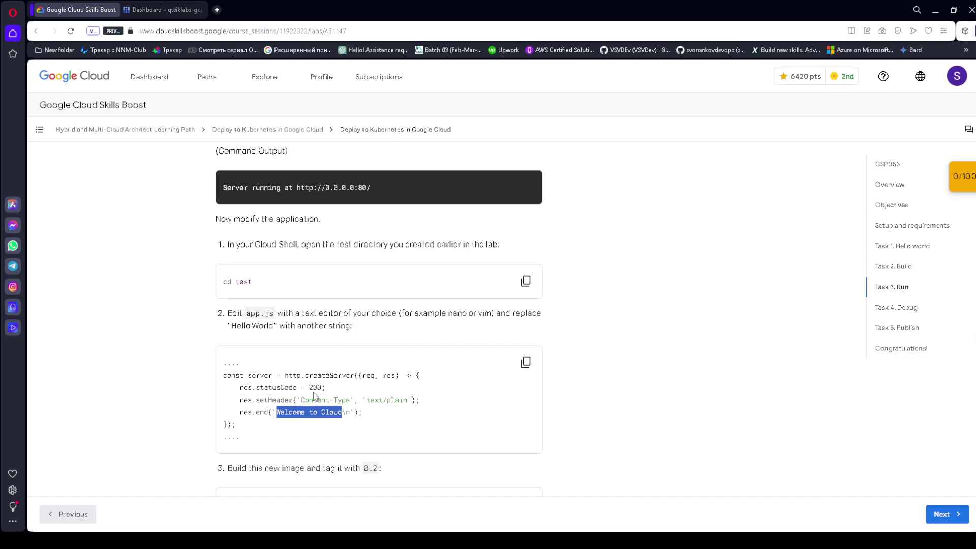
key("ctrl+Tab")
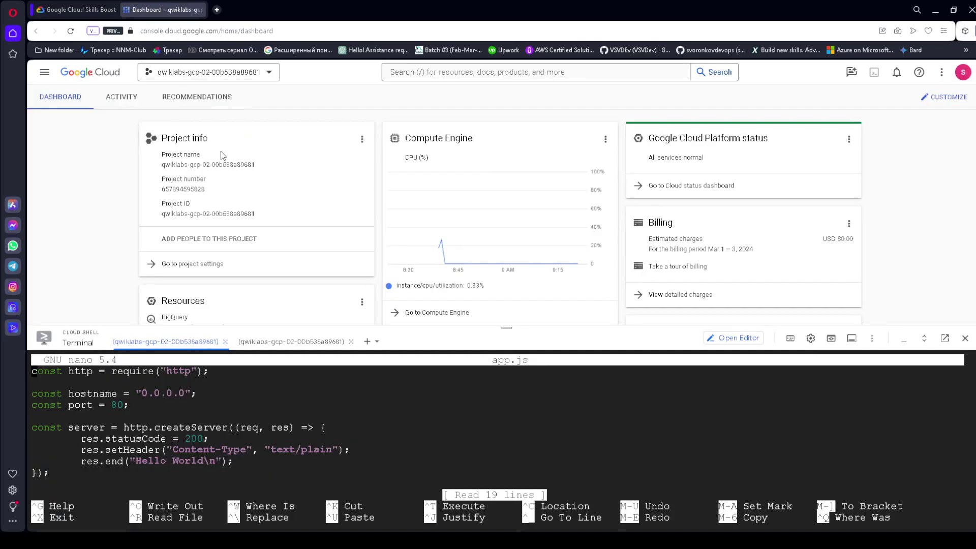
Step: Replace Hello World with Welcome to Cloud in the res.end line of app.js, keeping the trailing \n
key("Down")
key("Down")
key("Down")
key("Down")
key("Down")
key("Down")
key("Down")
key("Down")
key("Right")
key("Right")
key("Right")
key("Right")
key("Right")
key("Right")
key("Right")
key("Right")
key("Right")
key("Right")
key("Delete")
key("Delete")
key("Delete")
key("Delete")
key("Delete")
key("Delete")
key("Delete")
key("Delete")
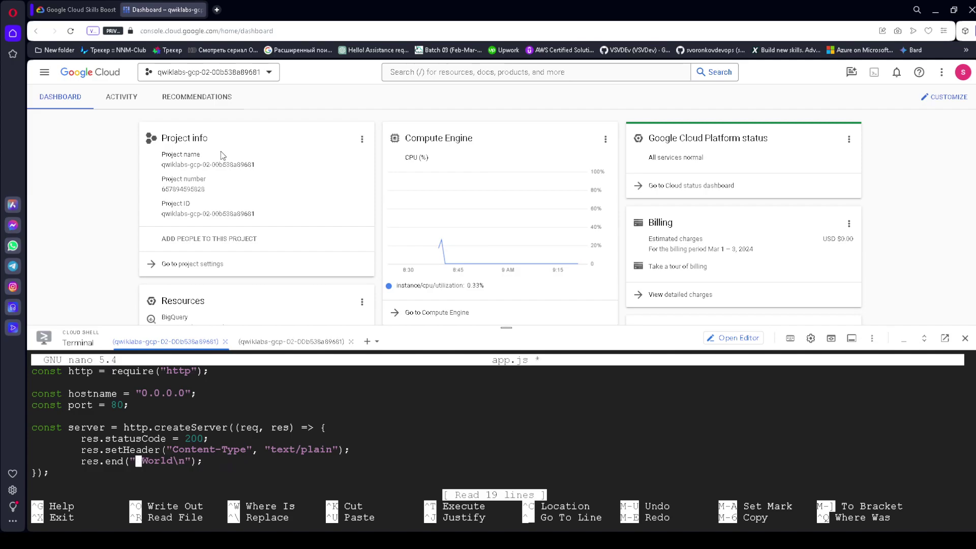
key("Delete")
key("Delete")
key("Delete")
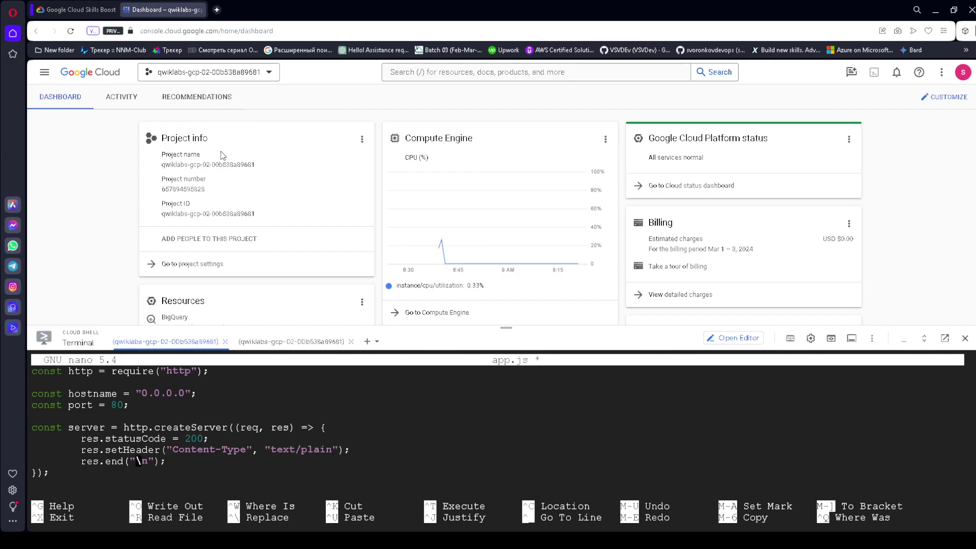
key("ctrl+v")
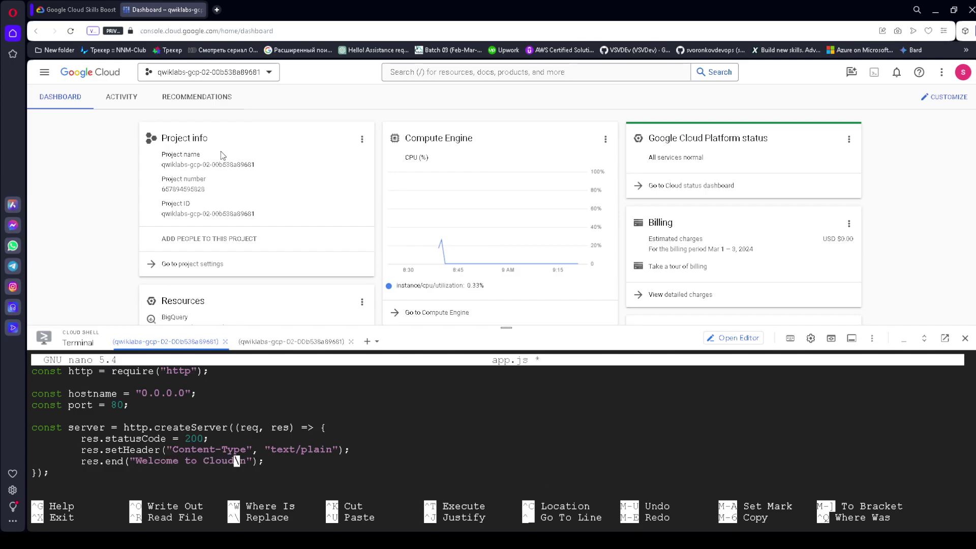
Step: Save app.js under the same name and exit nano
key("ctrl+o")
key("Return")
key("ctrl+x")
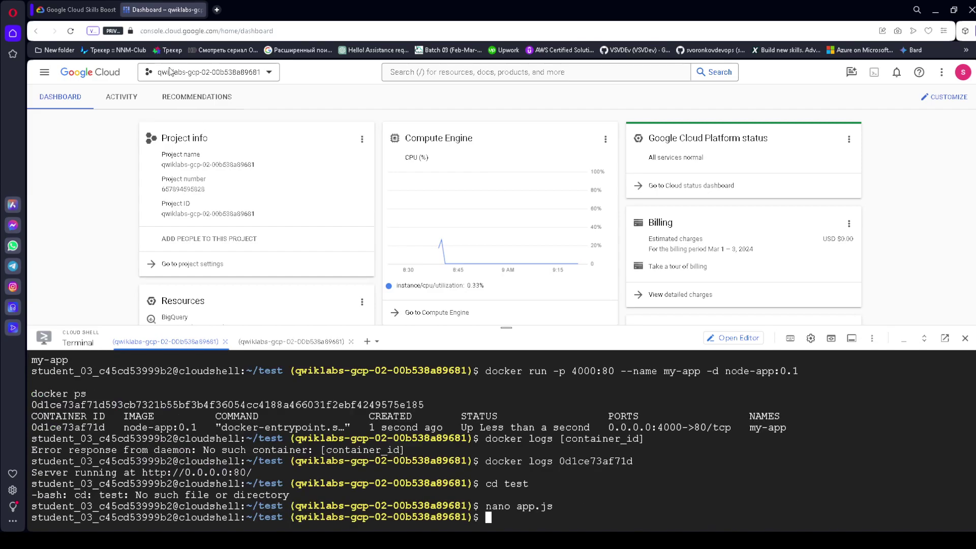
Step: Build the new image in Cloud Shell with the lab's step 3 command docker build -t node-app:0.2
left_click(85, 6)
scroll(294, 312, "down", 3)
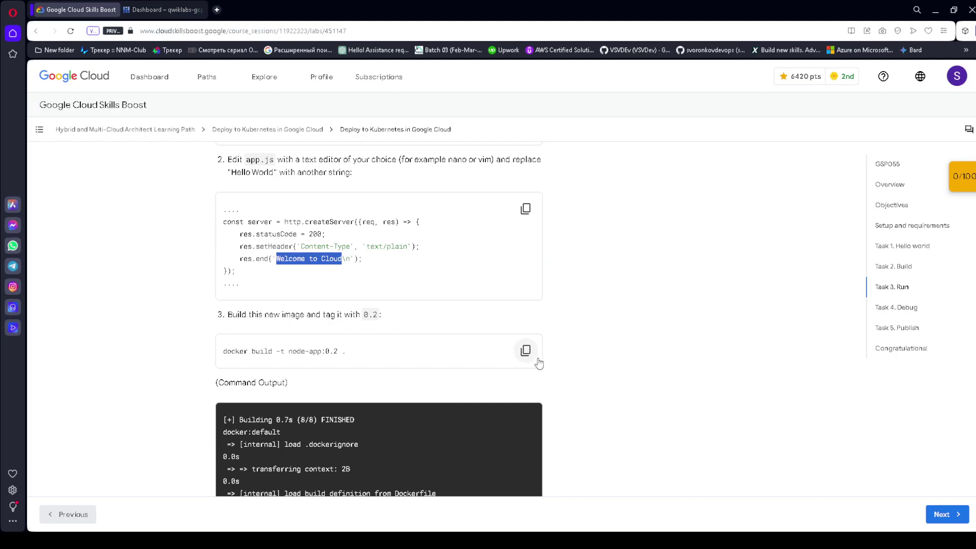
left_click(525, 350)
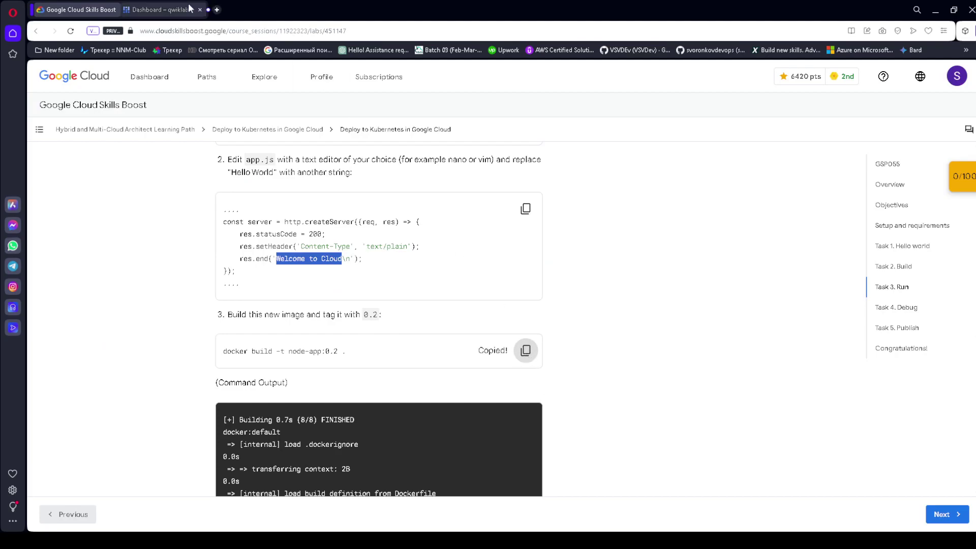
left_click(155, 9)
key("ctrl+v")
key("Return")
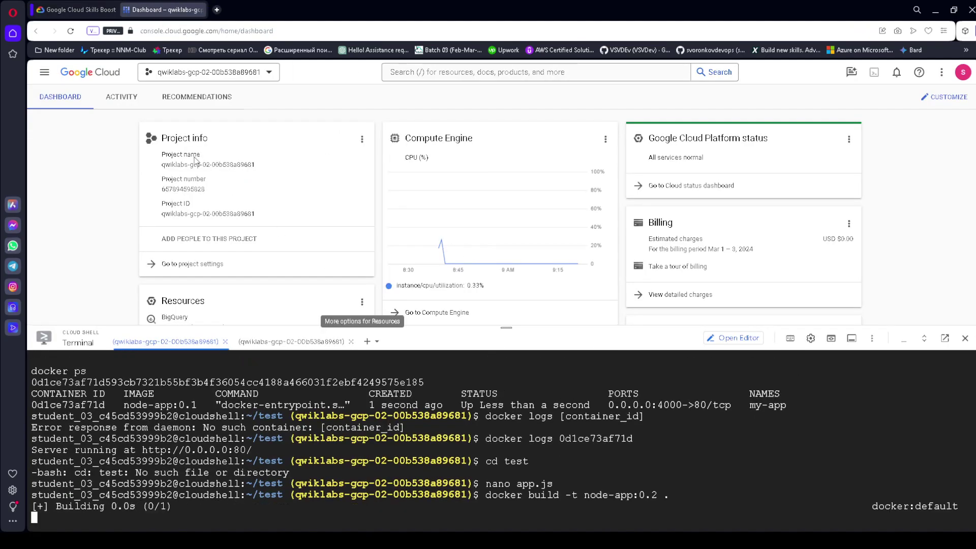
Step: Run the lab's step 4 commands in Cloud Shell: docker run -p 8080:80 --name my-app-2 -d node-app:0.2 and docker ps
left_click(83, 9)
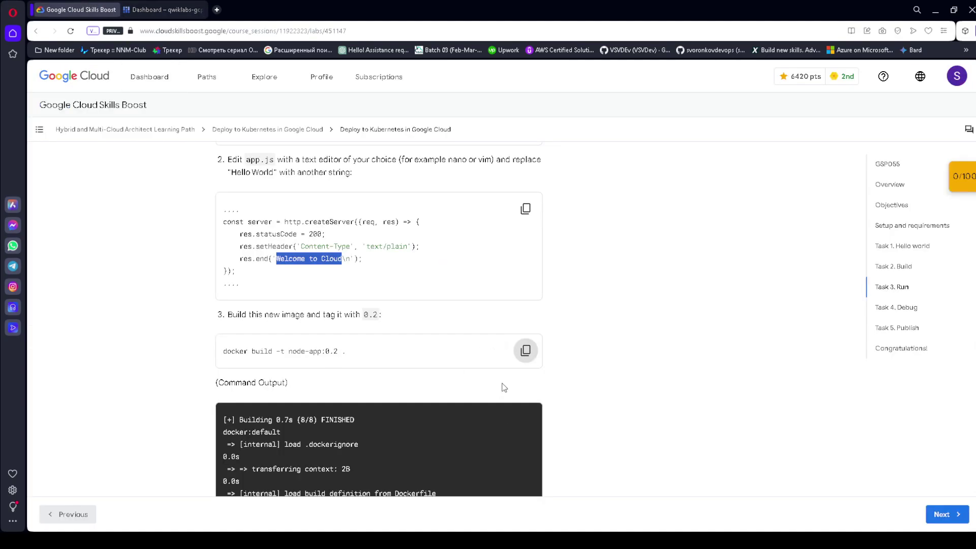
scroll(523, 327, "down", 5)
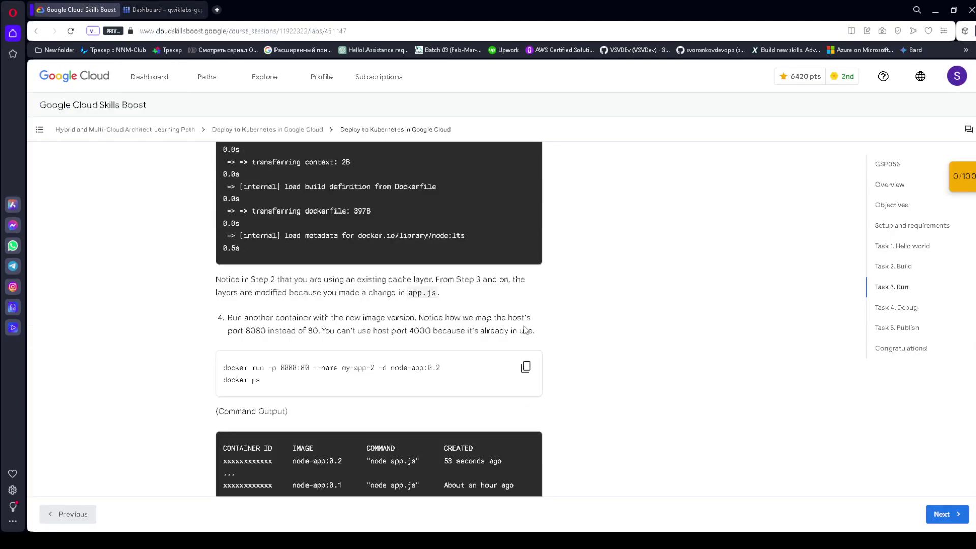
left_click(526, 373)
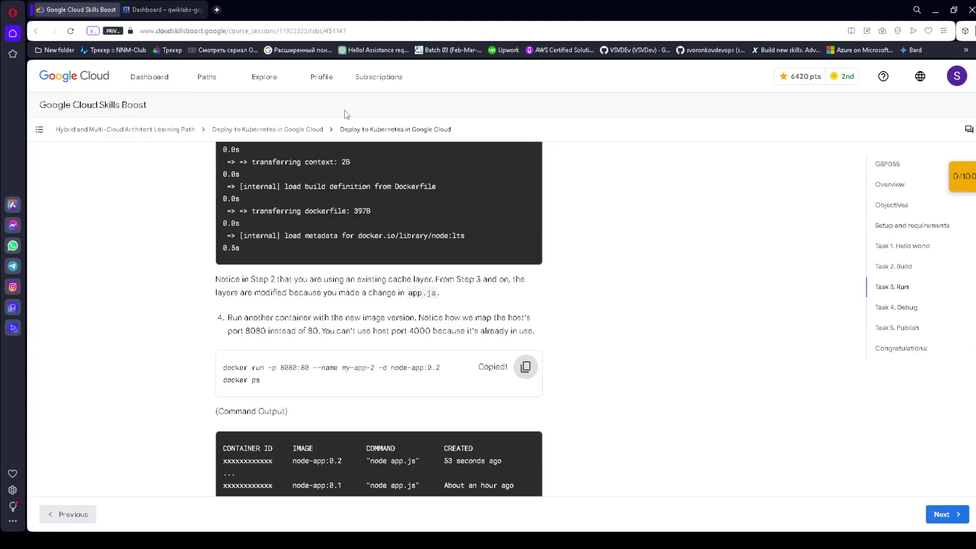
left_click(163, 7)
key("ctrl+v")
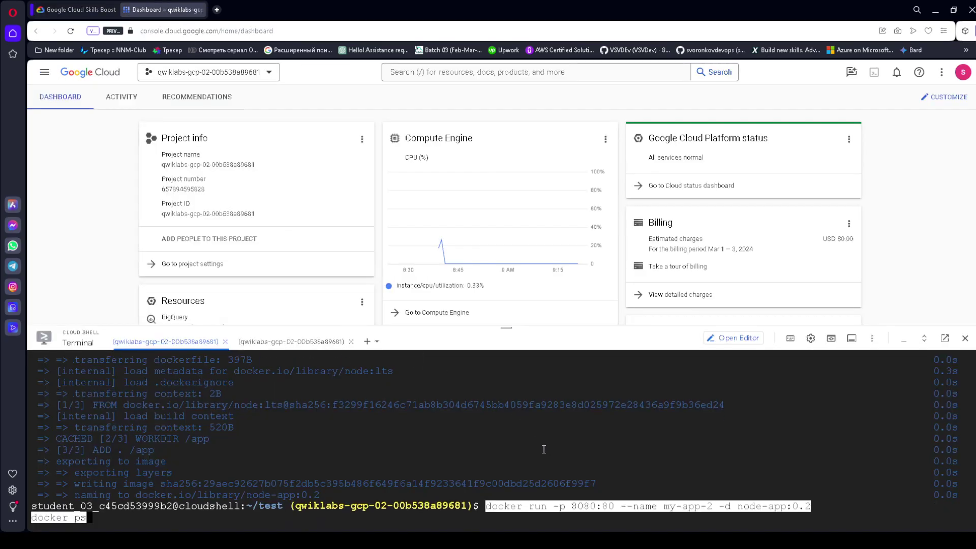
key("Return")
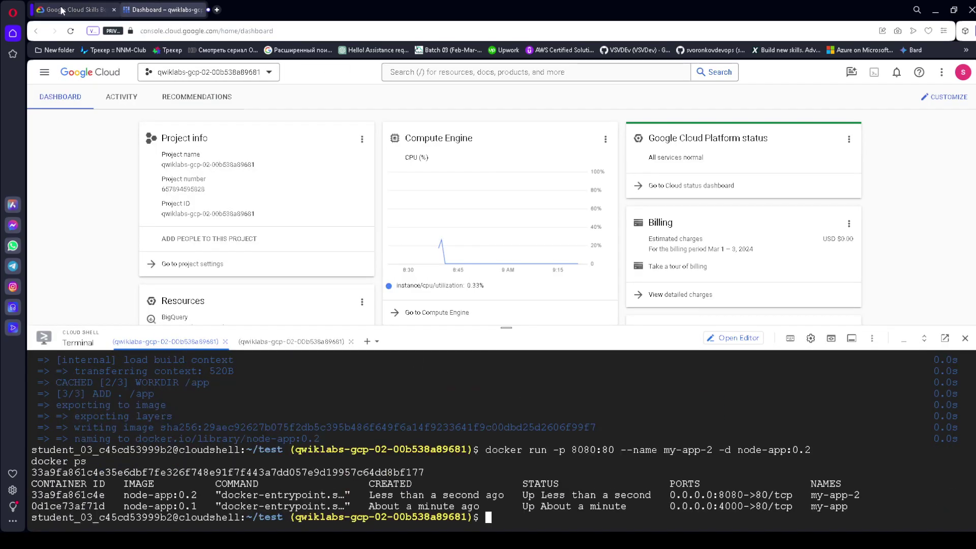
left_click(61, 10)
scroll(378, 339, "down", 2)
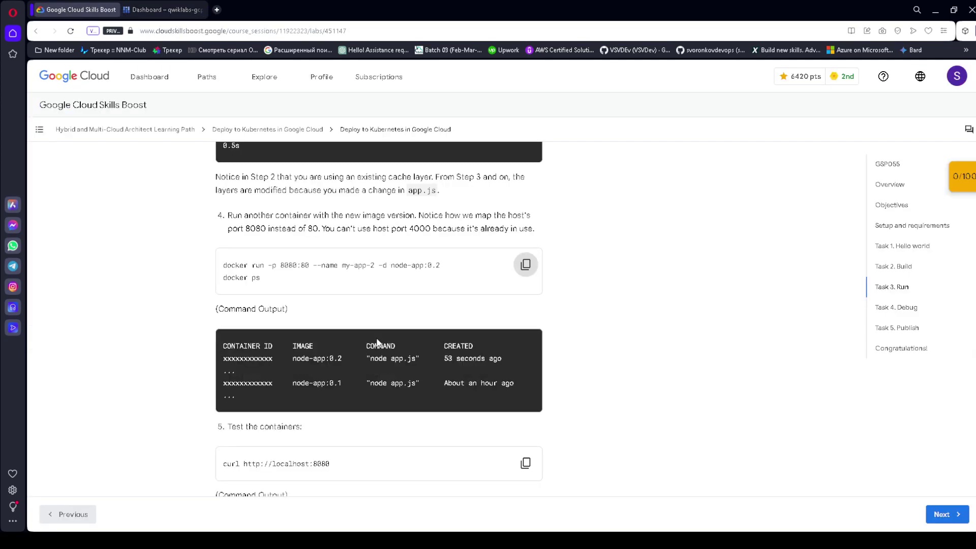
scroll(377, 342, "down", 1)
left_click(525, 412)
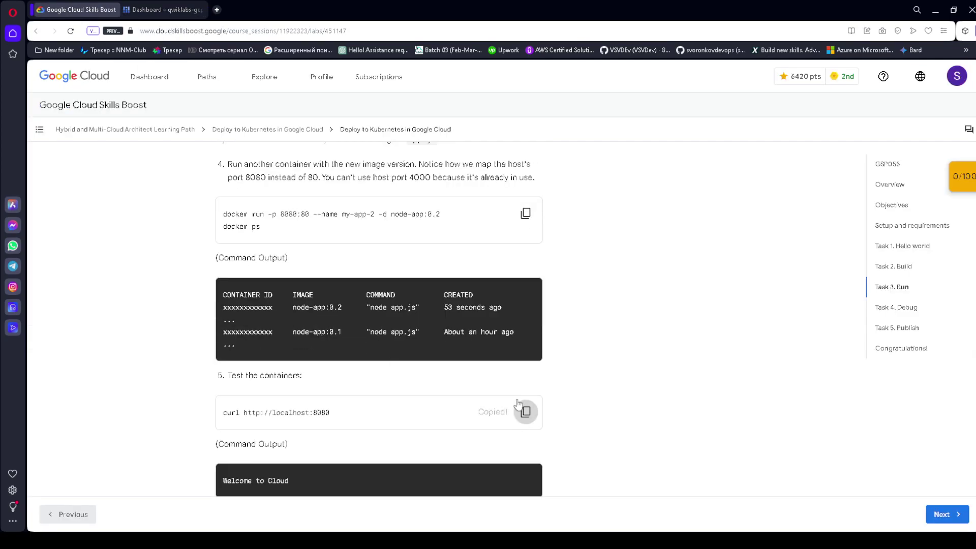
left_click(163, 10)
key("ctrl+v")
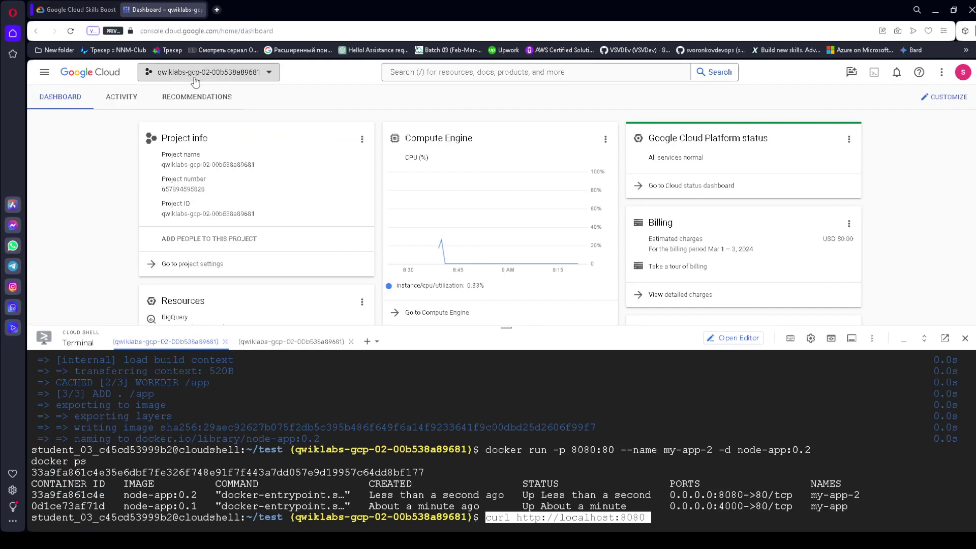
key("Return")
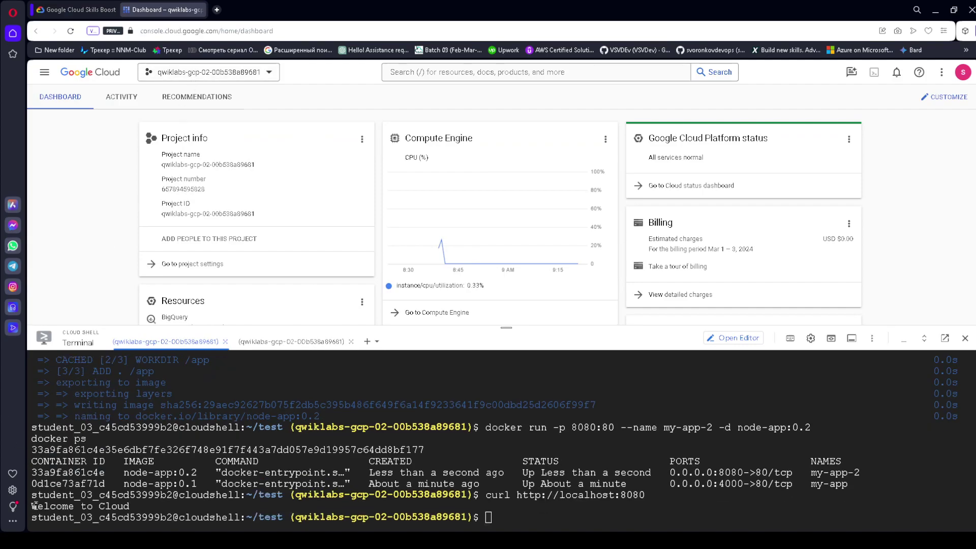
left_click_drag(134, 506, 31, 505)
left_click(13, 507)
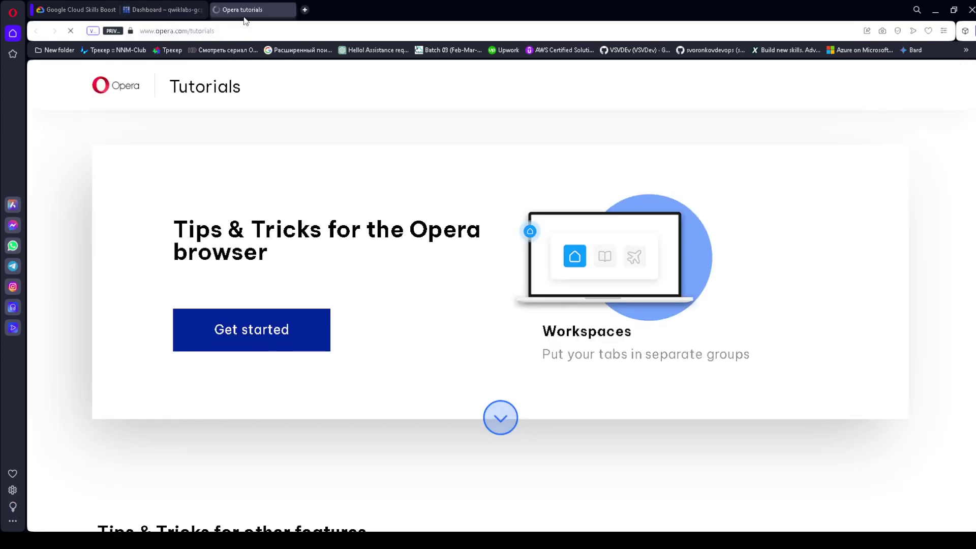
left_click(288, 10)
left_click(79, 9)
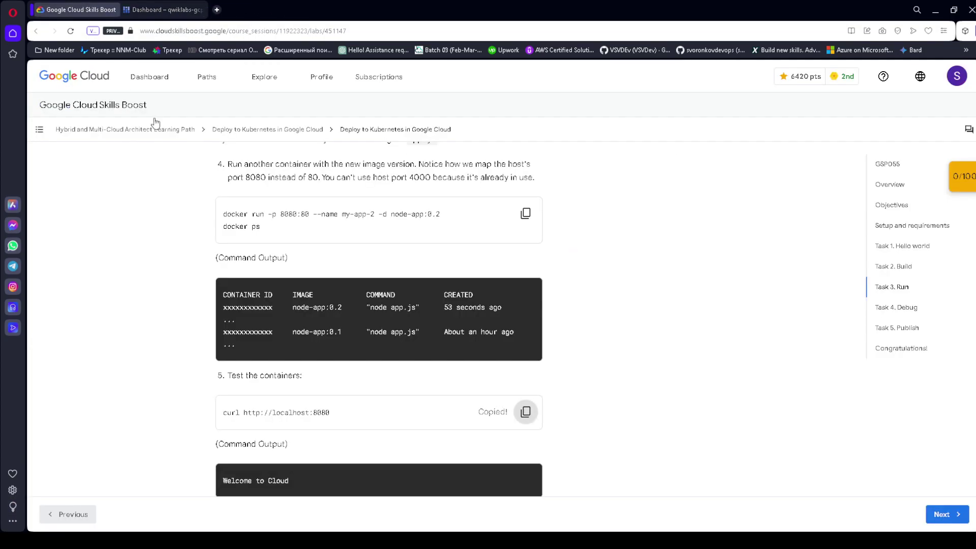
scroll(402, 378, "down", 1)
scroll(402, 377, "down", 4)
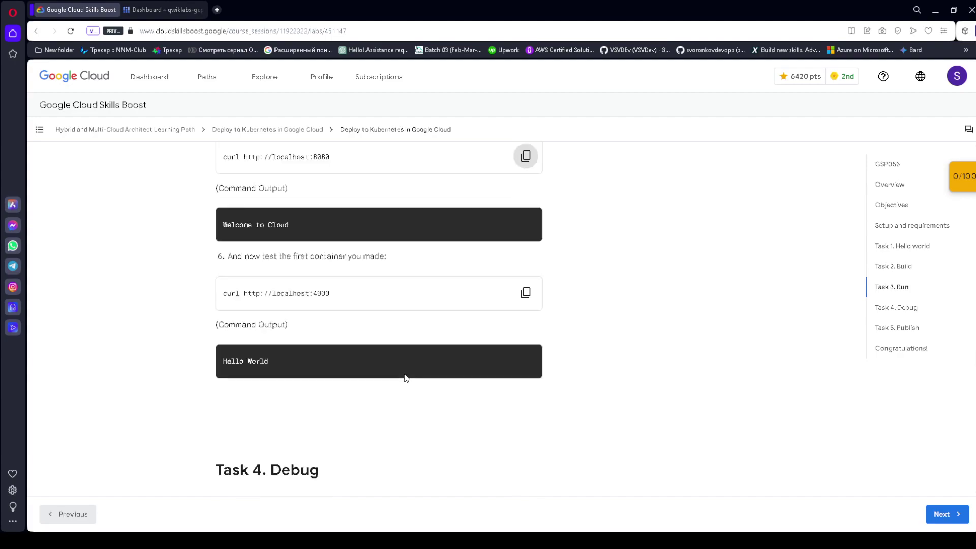
left_click(524, 298)
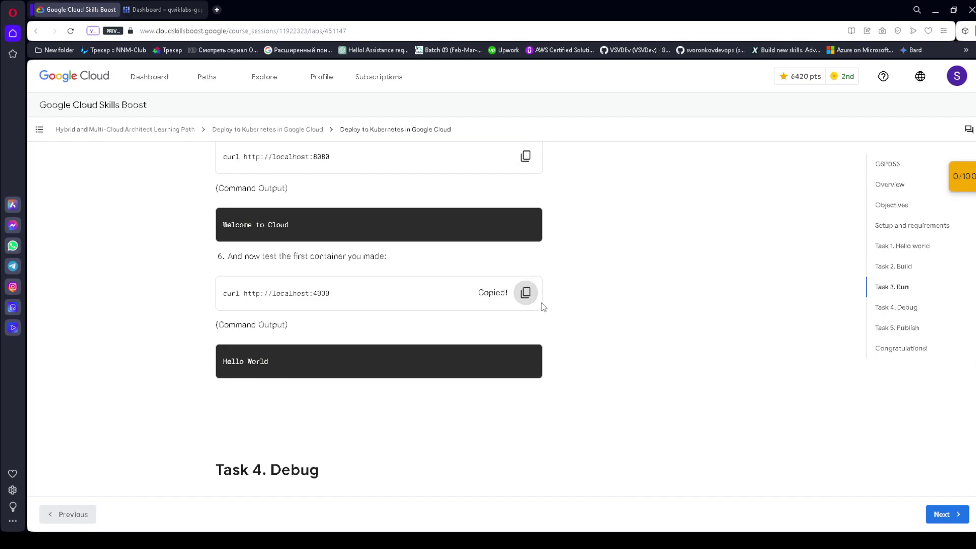
left_click(163, 9)
left_click(548, 517)
key("ctrl+v")
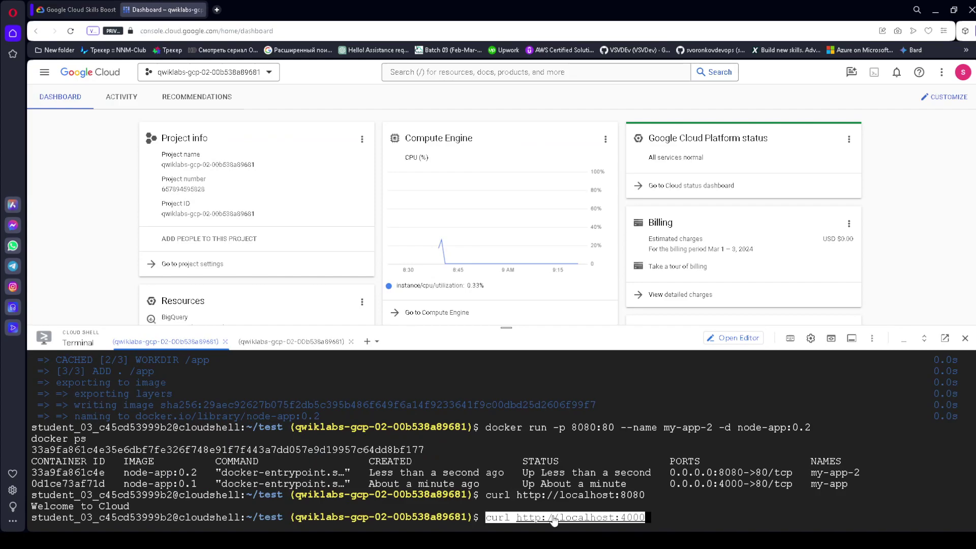
key("Return")
left_click_drag(104, 506, 24, 505)
left_click(23, 505)
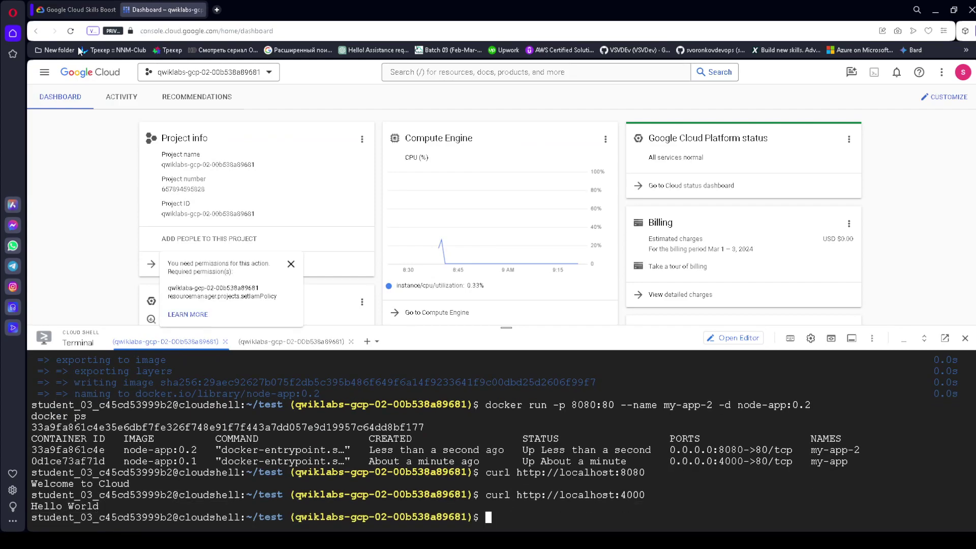
Step: Try the lab's Task 4 command docker logs -f [container_id] in Cloud Shell with its placeholder unchanged
left_click(69, 7)
scroll(331, 349, "down", 5)
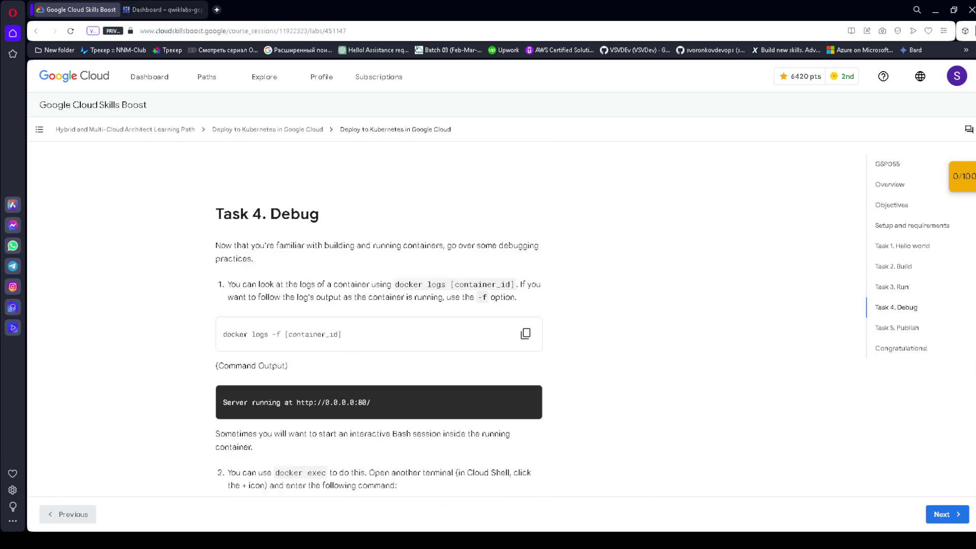
left_click_drag(208, 203, 420, 219)
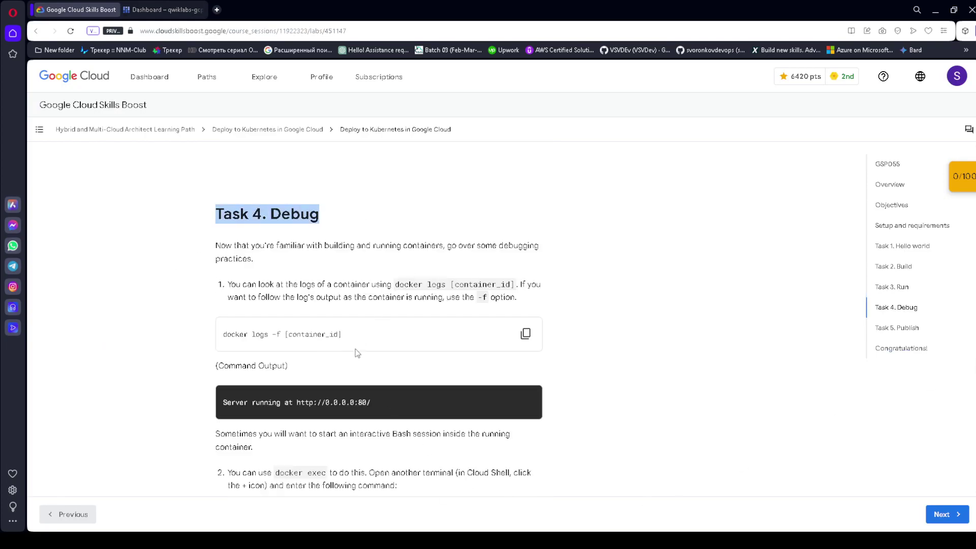
scroll(335, 363, "down", 1)
left_click(525, 283)
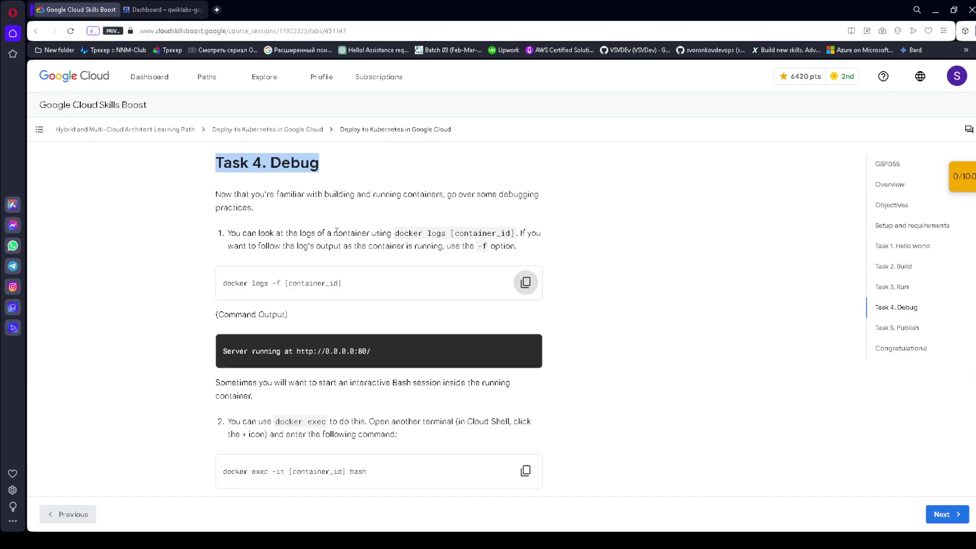
key("ctrl+Tab")
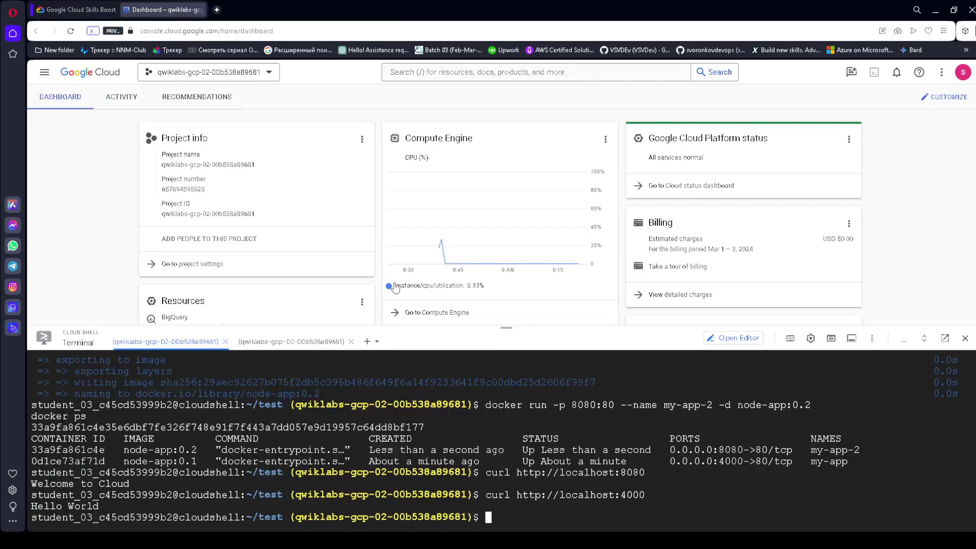
key("ctrl+v")
key("Return")
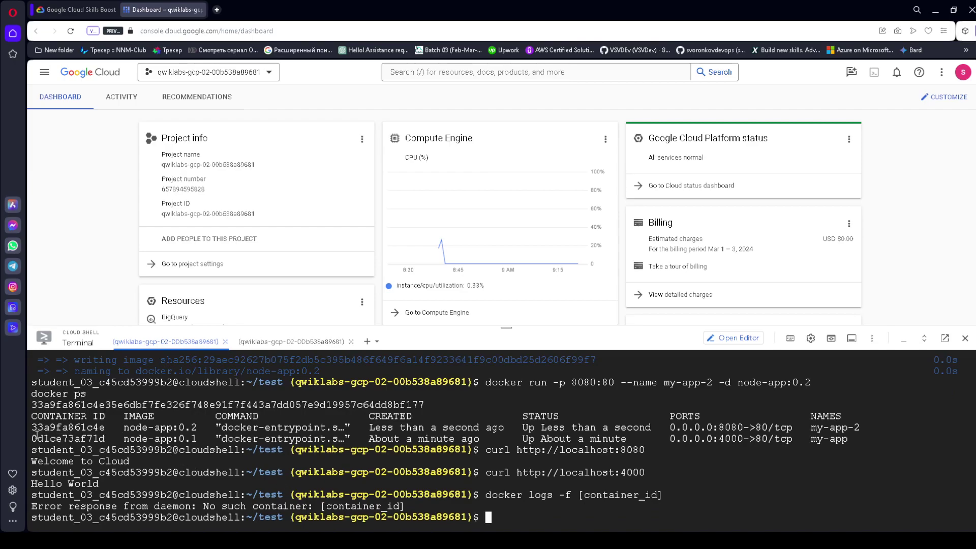
Step: Replace the [container_id] placeholder with the my-app container's ID and run docker logs -f 0d1ce73af71d
left_click_drag(31, 438, 106, 438)
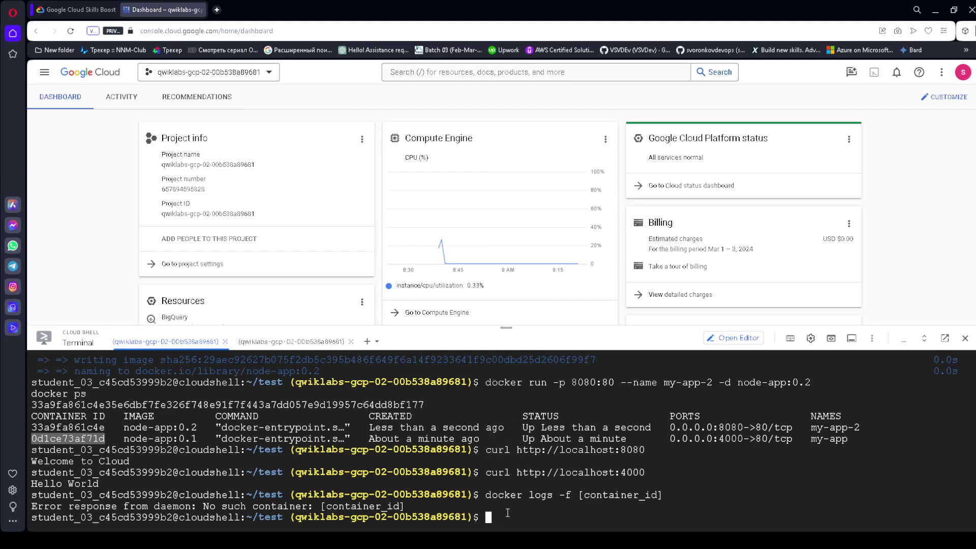
left_click(507, 513)
key("Up")
key("BackSpace")
key("BackSpace")
key("BackSpace")
key("BackSpace")
key("BackSpace")
key("BackSpace")
key("BackSpace")
key("BackSpace")
key("BackSpace")
key("BackSpace")
key("BackSpace")
key("BackSpace")
key("BackSpace")
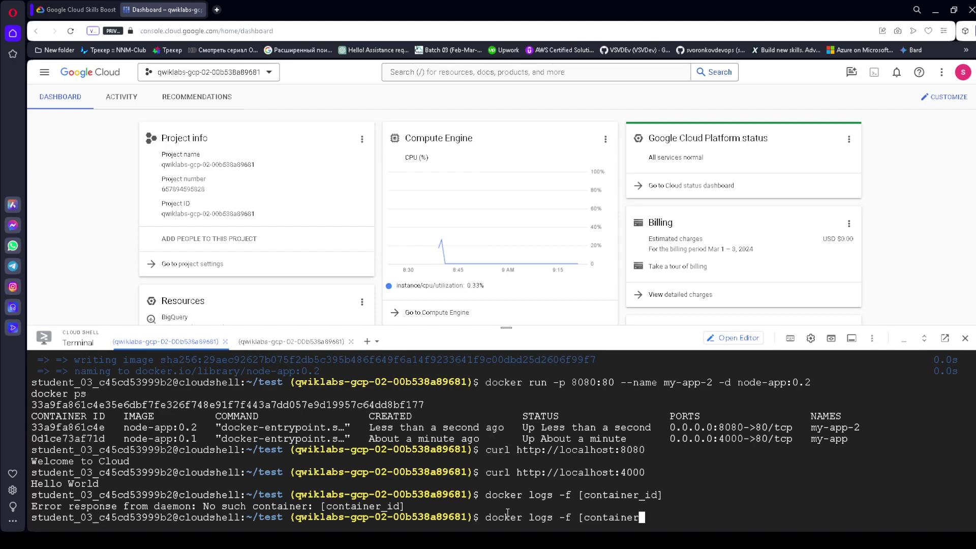
key("BackSpace")
key("ctrl+v")
key("Return")
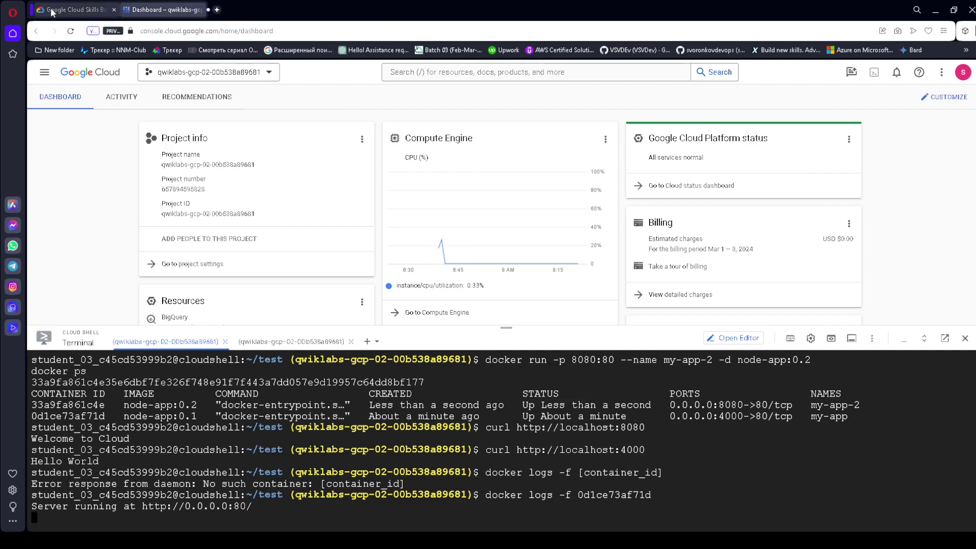
left_click(73, 5)
scroll(418, 307, "down", 2)
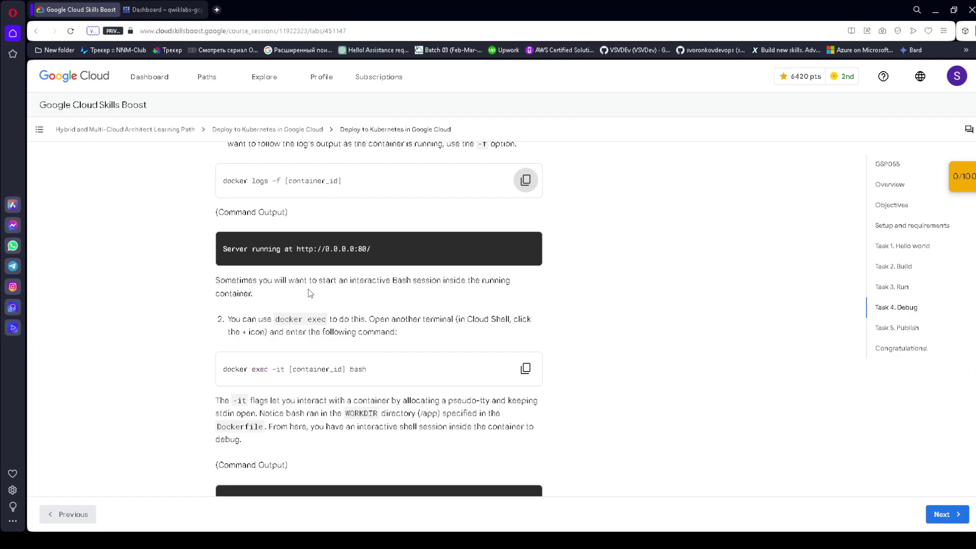
left_click(163, 9)
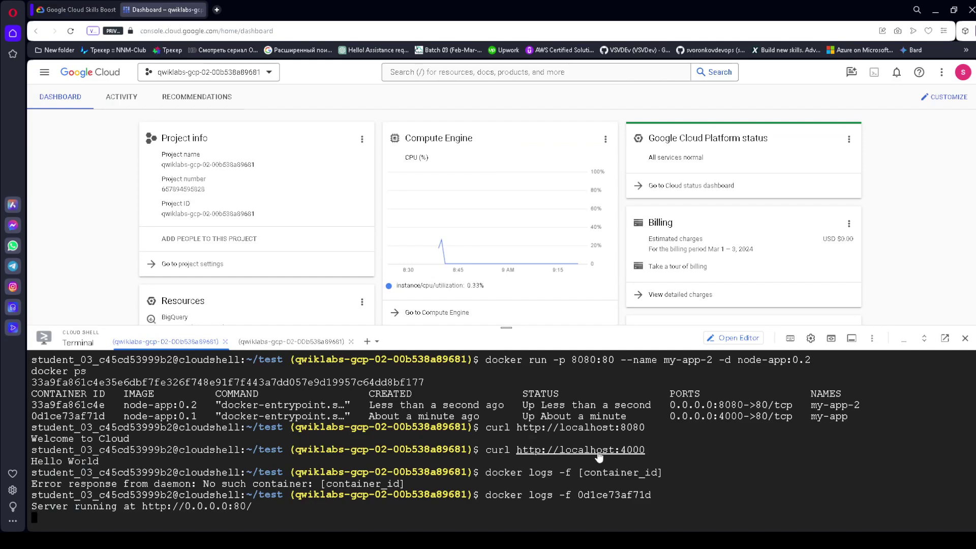
left_click(639, 455)
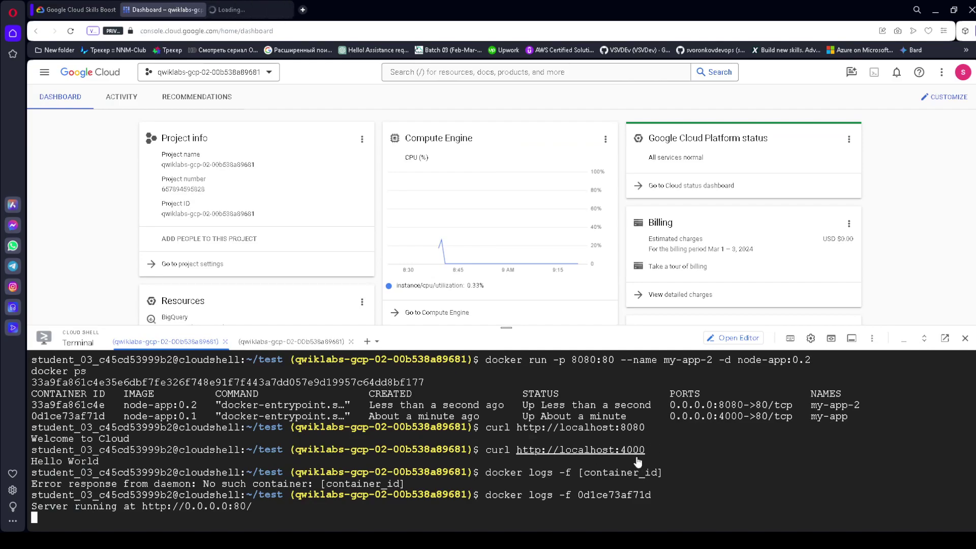
left_click(251, 1)
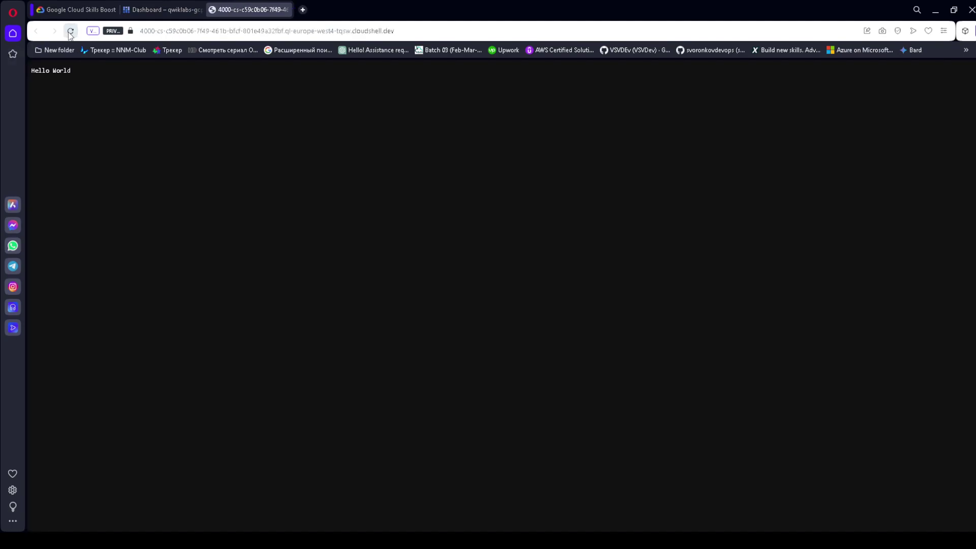
left_click(167, 10)
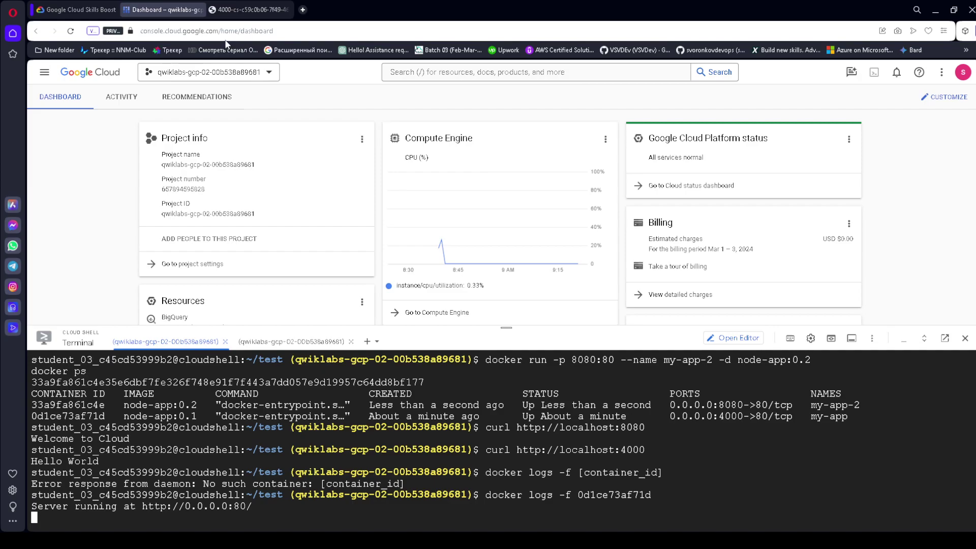
left_click(256, 9)
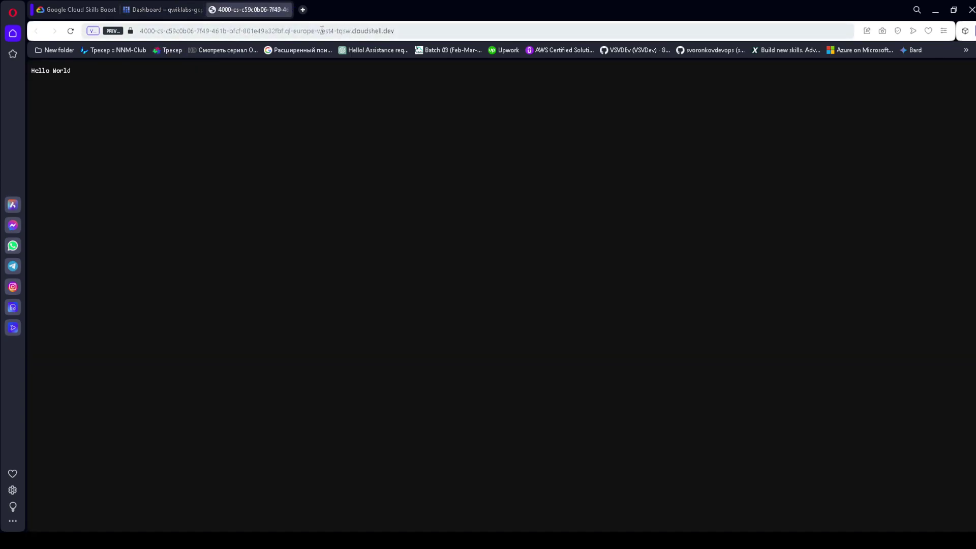
left_click(346, 31)
left_click(516, 31)
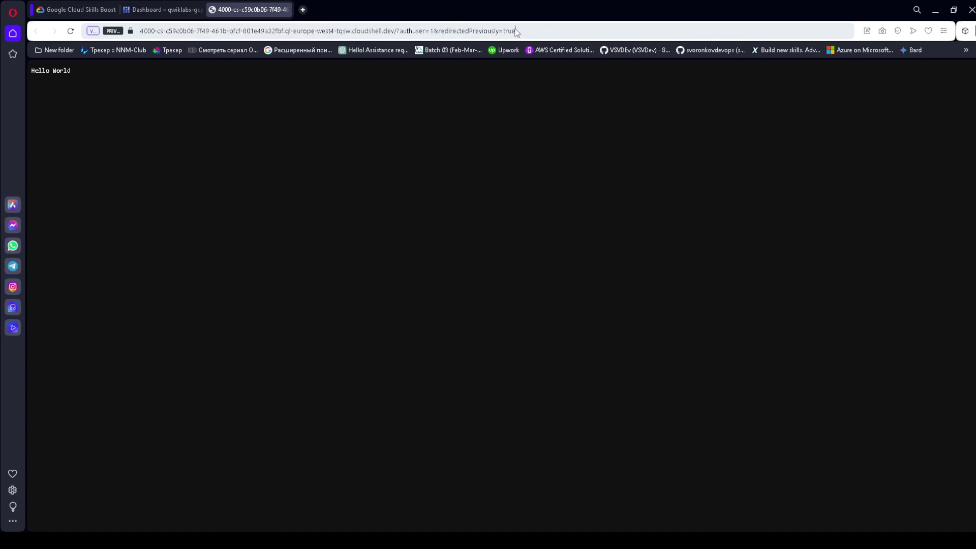
left_click(285, 10)
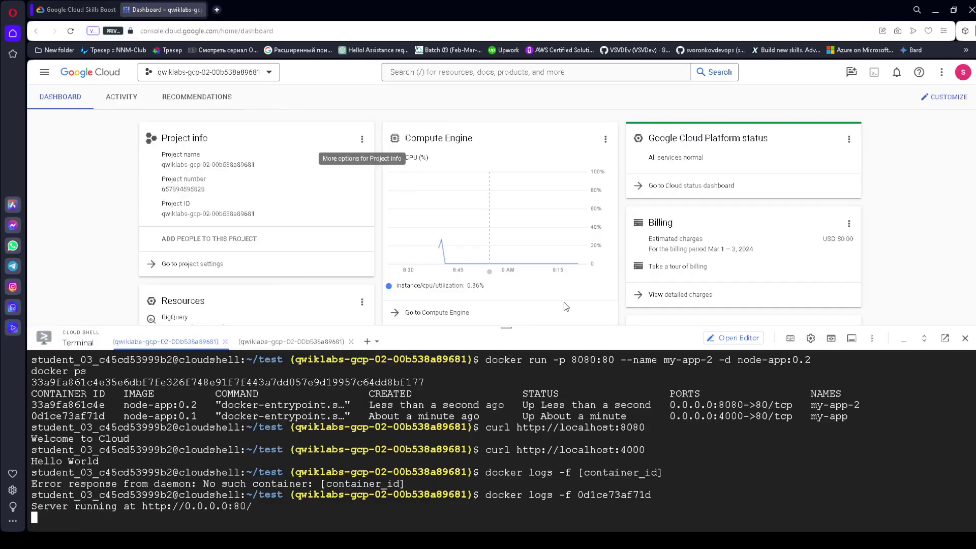
left_click(617, 433)
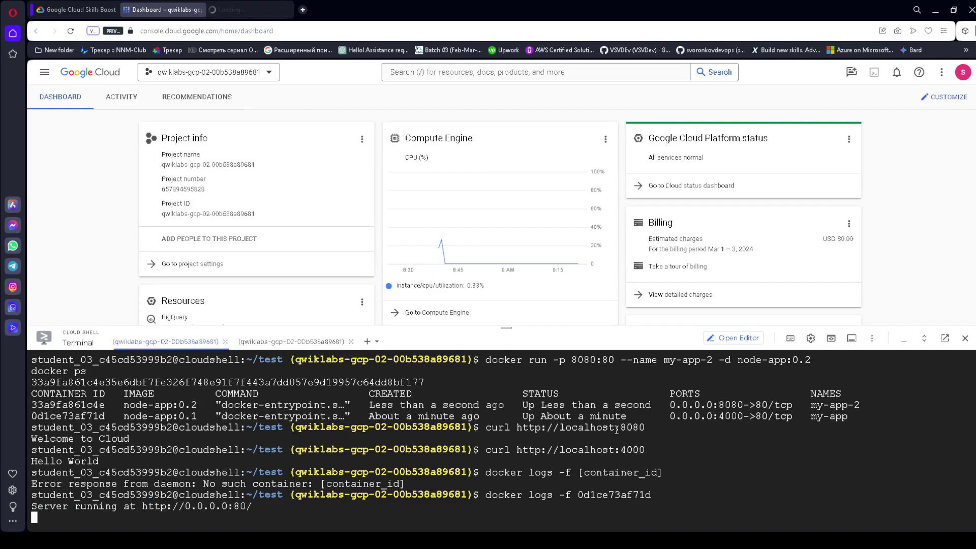
left_click(260, 6)
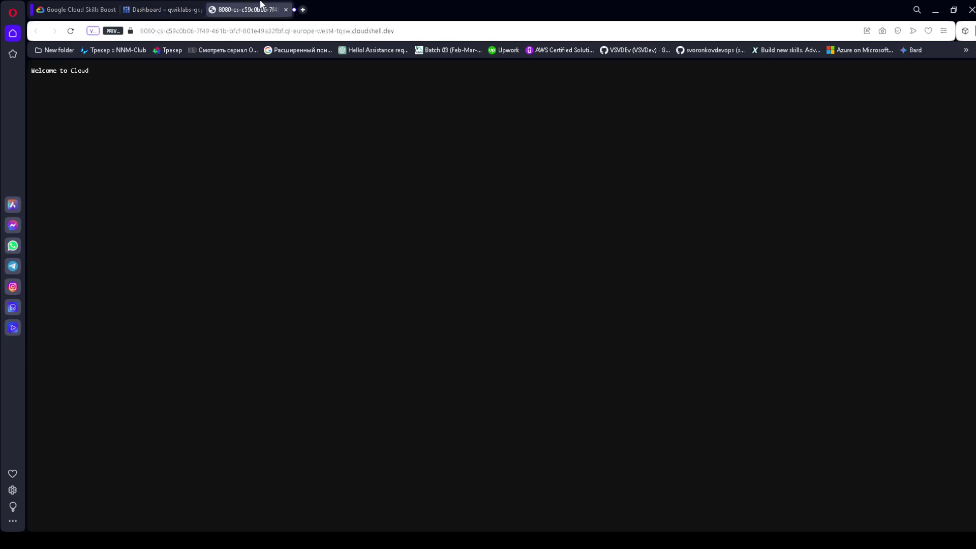
left_click(72, 31)
left_click(162, 9)
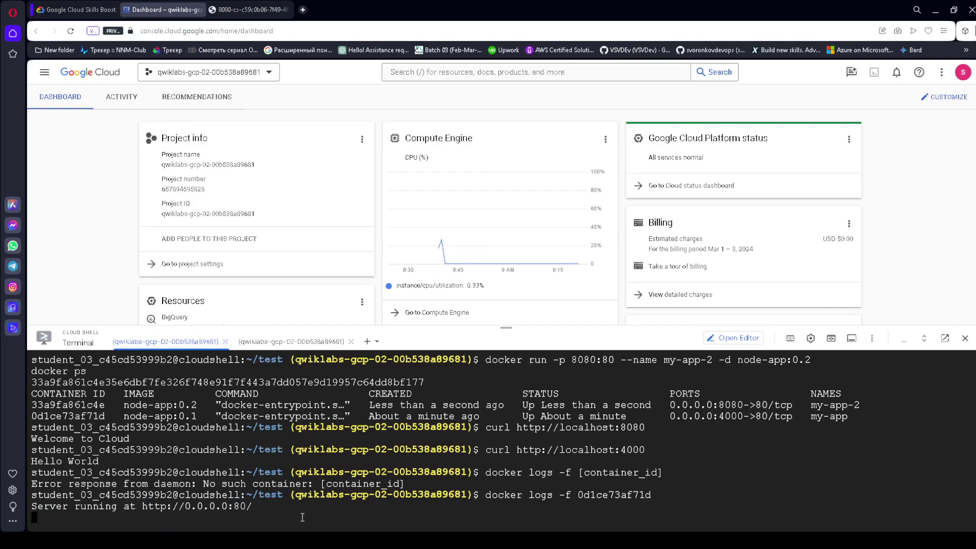
left_click(285, 9)
Step: Stop following the container logs and paste the lab's step 2 command docker exec -it [container_id] bash at the Cloud Shell prompt
left_click(78, 10)
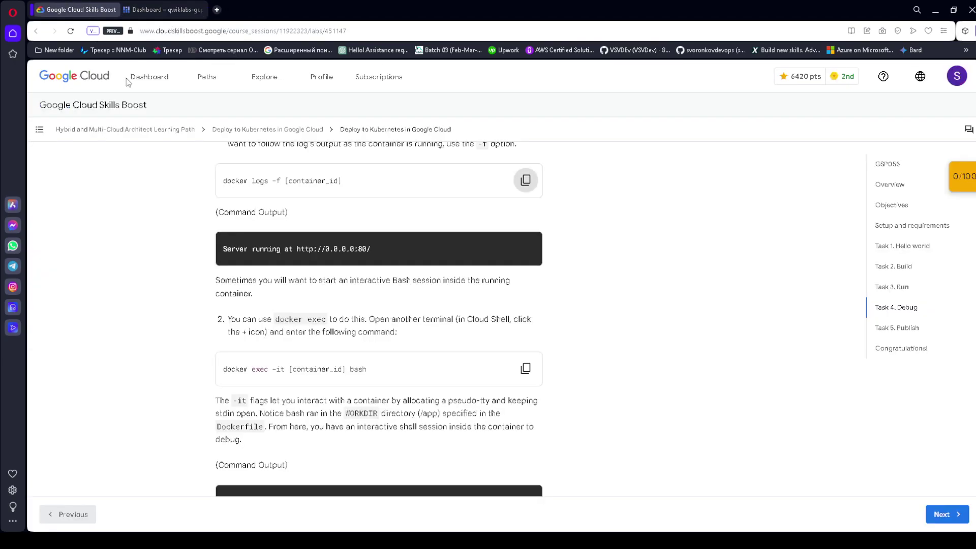
left_click(526, 370)
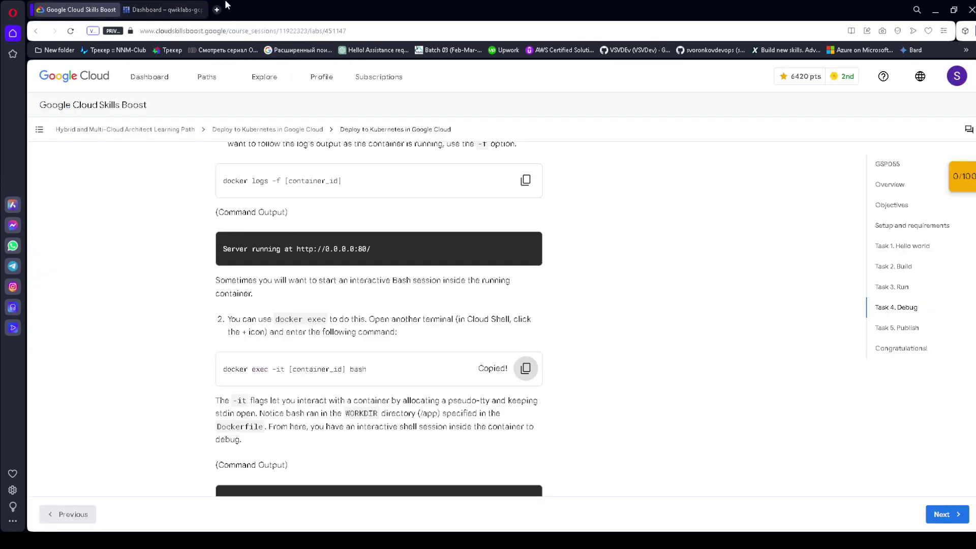
key("ctrl+Tab")
key("ctrl+c")
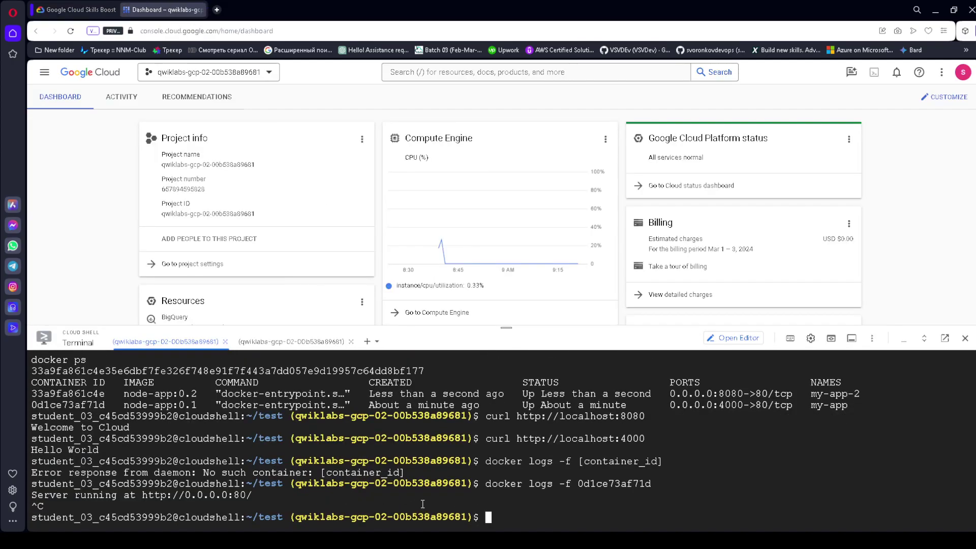
key("ctrl+v")
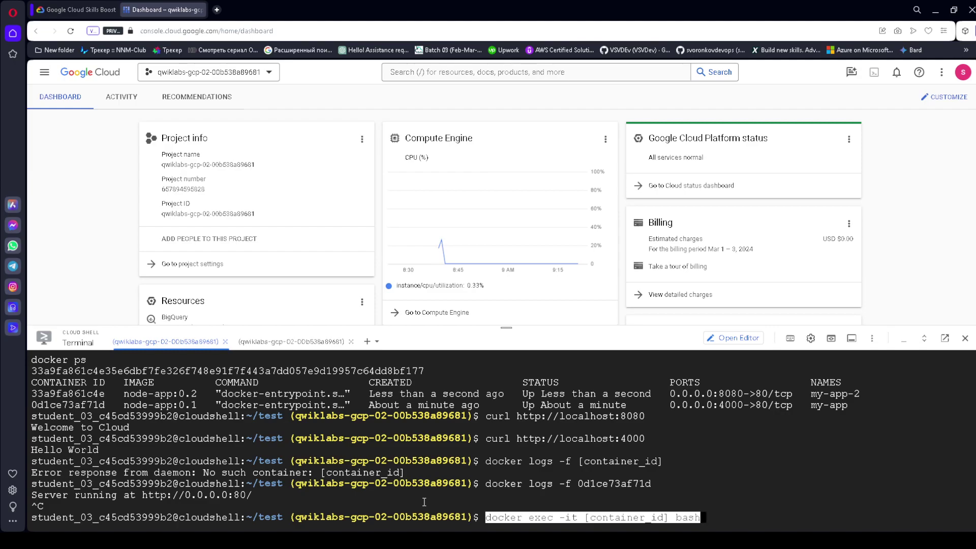
Step: Replace the [container_id] placeholder with the my-app-2 container's ID and run docker exec -it 33a9fa861c4e bash
key("Left")
key("Left")
key("Left")
key("Left")
key("Left")
key("Left")
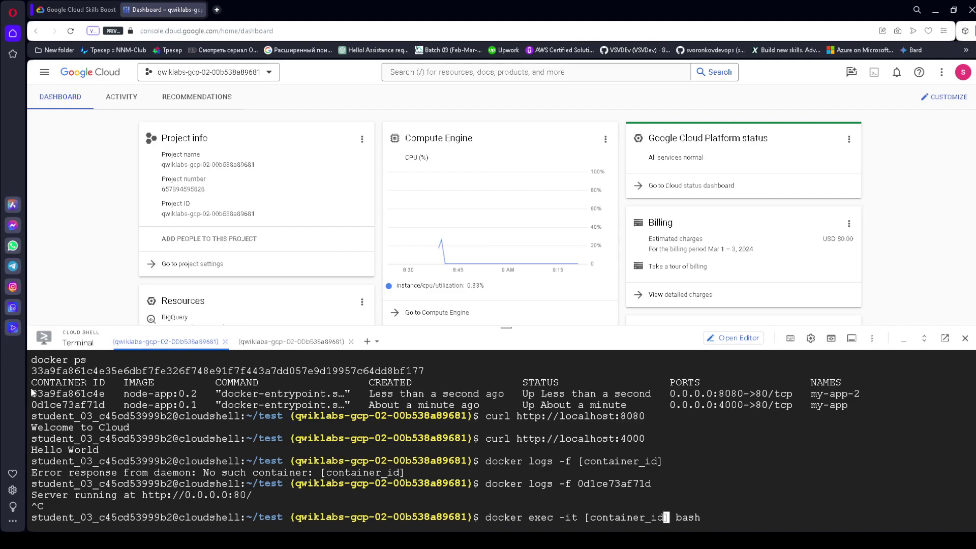
left_click_drag(33, 393, 106, 391)
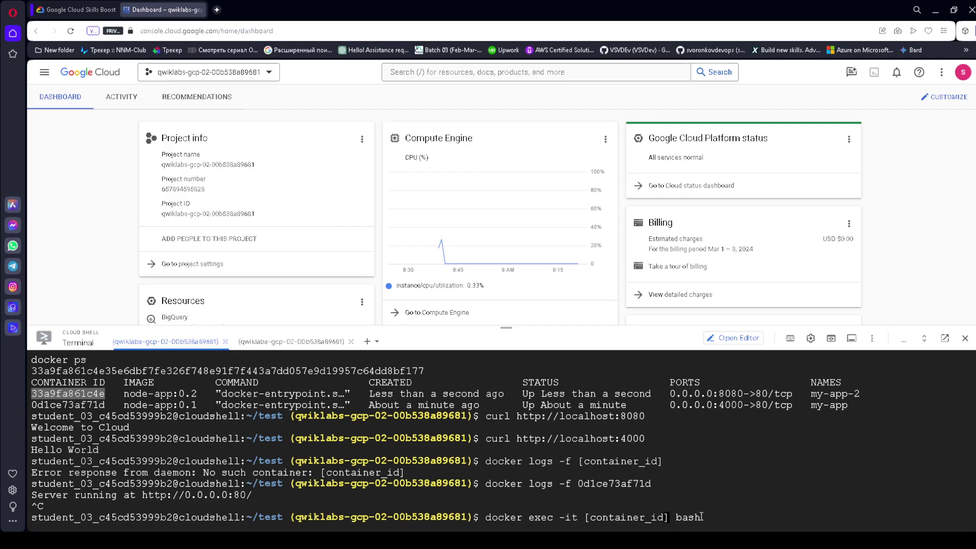
key("BackSpace")
key("BackSpace")
key("BackSpace")
key("BackSpace")
key("BackSpace")
key("BackSpace")
key("BackSpace")
key("BackSpace")
key("BackSpace")
key("BackSpace")
key("BackSpace")
key("BackSpace")
key("BackSpace")
key("Delete")
key("ctrl+v")
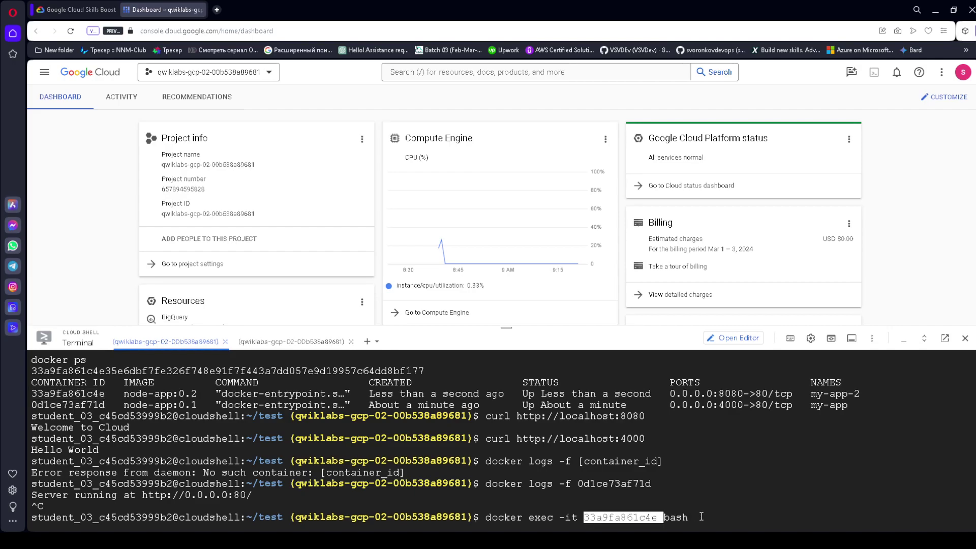
key("Return")
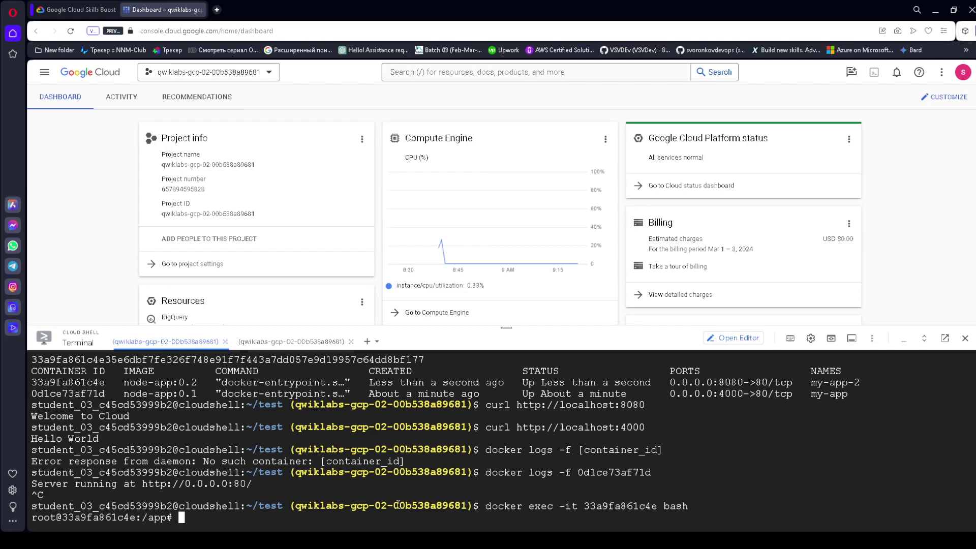
Step: Follow the lab's steps 3 and 4: list the container's /app directory with ls and leave the Bash session with exit
left_click(76, 9)
scroll(355, 326, "down", 3)
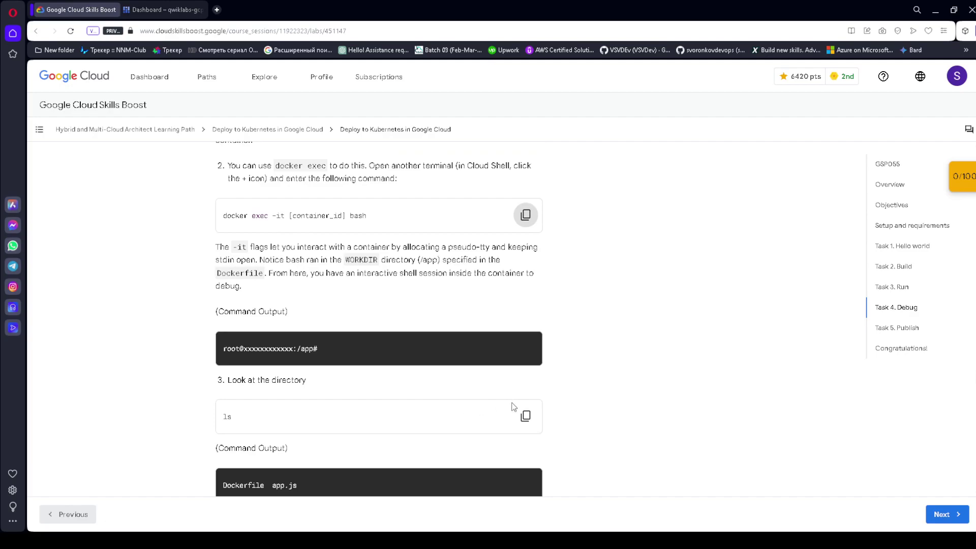
scroll(496, 402, "down", 2)
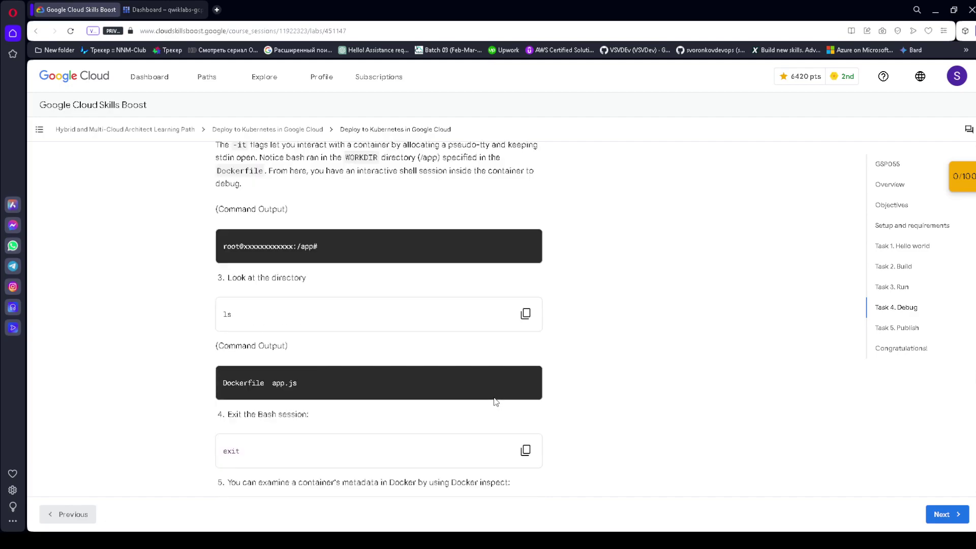
left_click(162, 9)
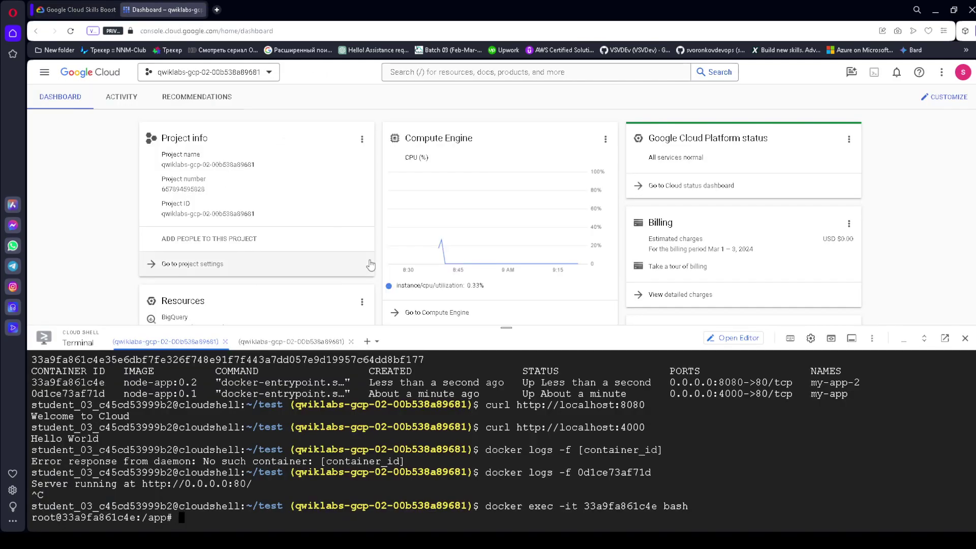
type("ls")
key("Return")
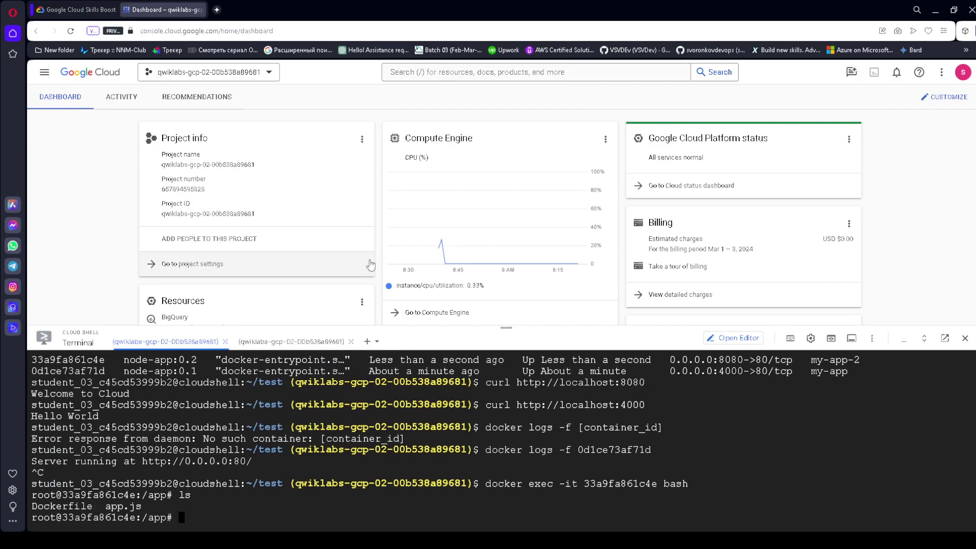
type("exit")
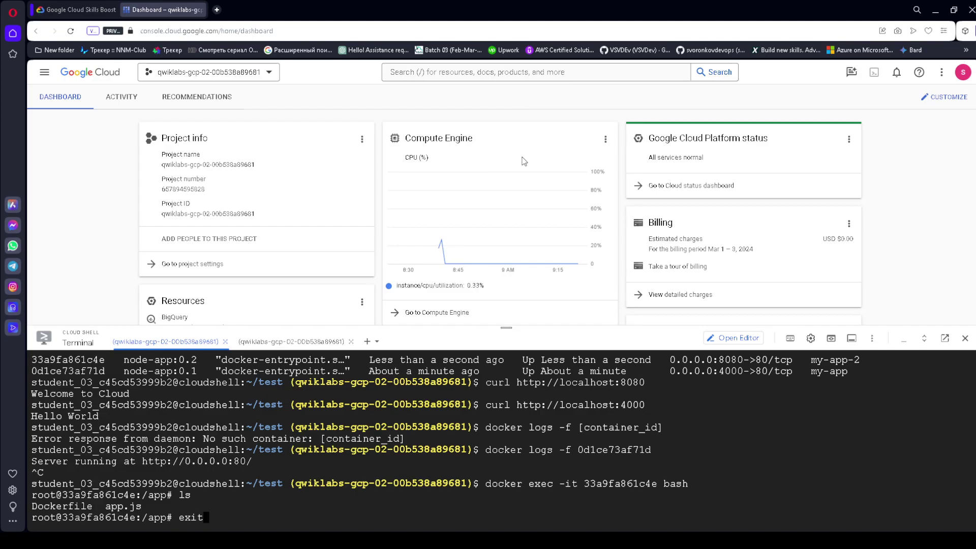
key("Return")
Step: Copy the lab's step 5 command docker inspect [container_id] and paste it at the Cloud Shell prompt
left_click(76, 9)
scroll(344, 339, "down", 5)
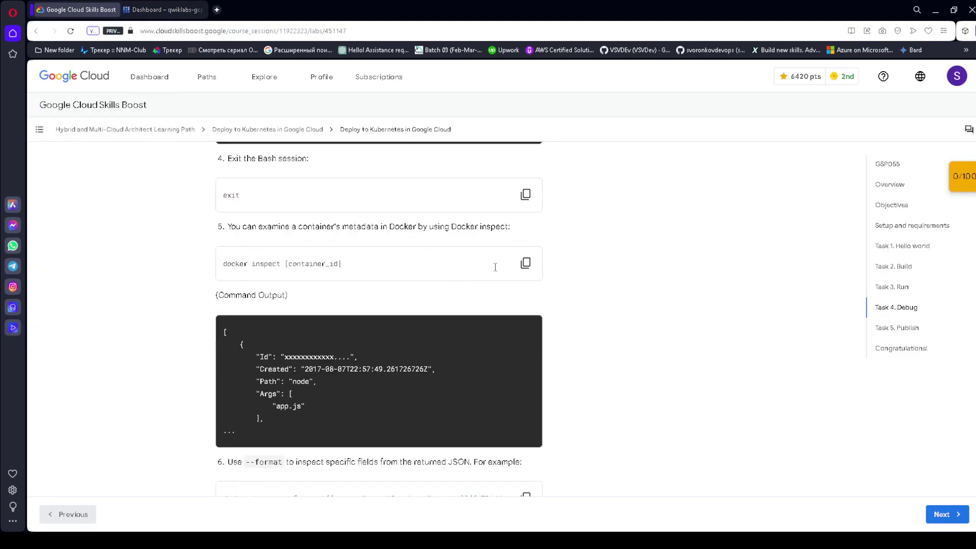
left_click(525, 263)
left_click(157, 9)
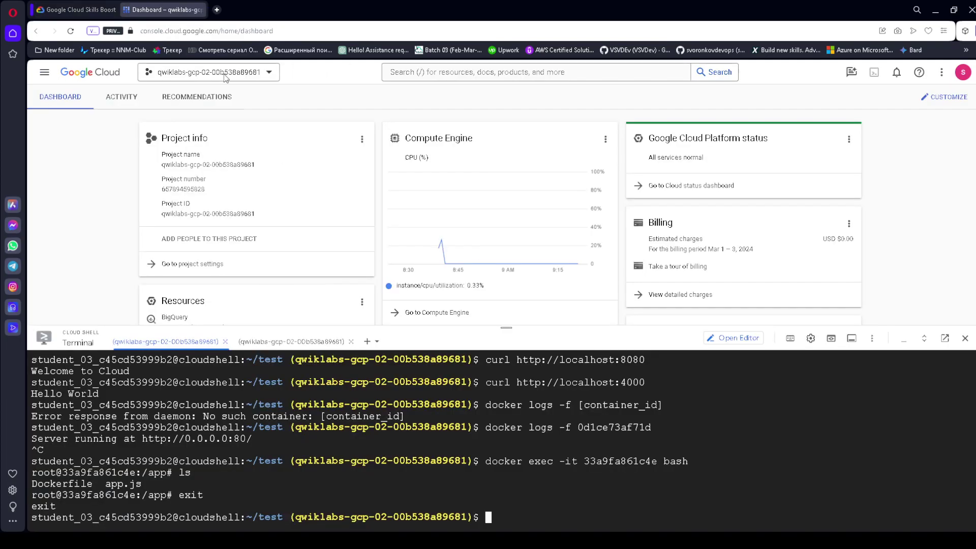
key("ctrl+v")
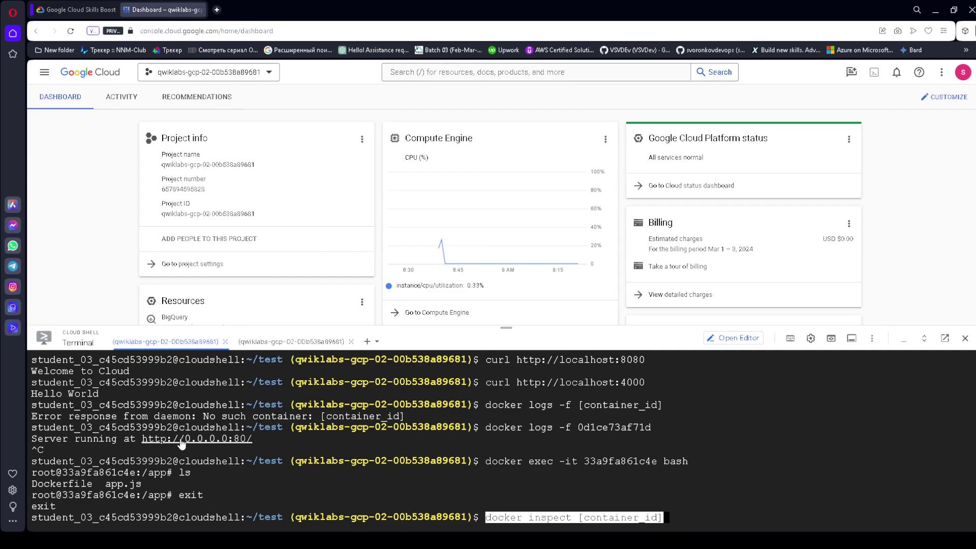
Step: Replace the [container_id] placeholder with the my-app-2 container's ID and run docker inspect 33a9fa861c4e
left_click_drag(584, 460, 657, 461)
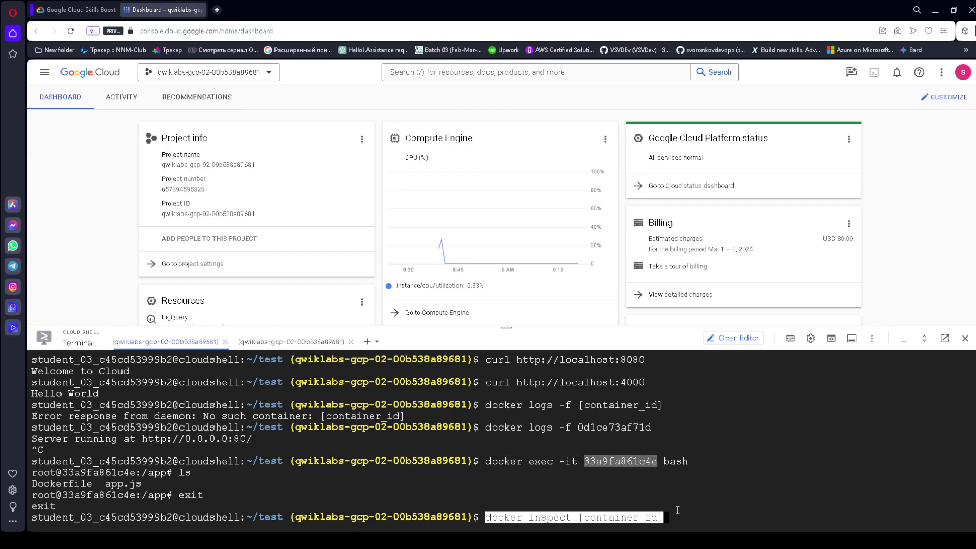
left_click(672, 511)
key("BackSpace")
key("BackSpace")
key("BackSpace")
key("BackSpace")
key("BackSpace")
key("BackSpace")
key("BackSpace")
key("BackSpace")
key("BackSpace")
key("BackSpace")
key("BackSpace")
key("BackSpace")
key("BackSpace")
key("BackSpace")
key("ctrl+v")
key("Return")
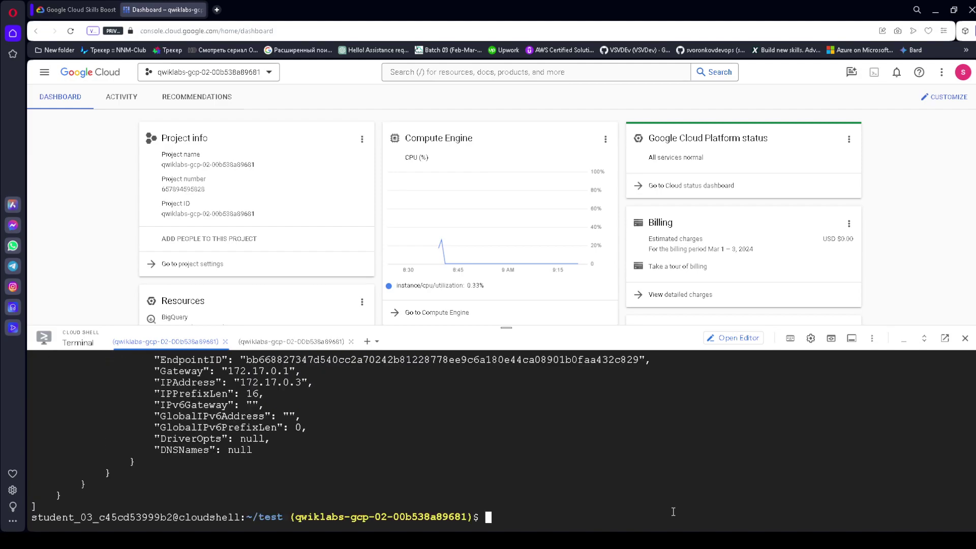
Step: Enlarge the Cloud Shell terminal and examine the docker inspect metadata of the my-app-2 container from its beginning
scroll(485, 433, "up", 15)
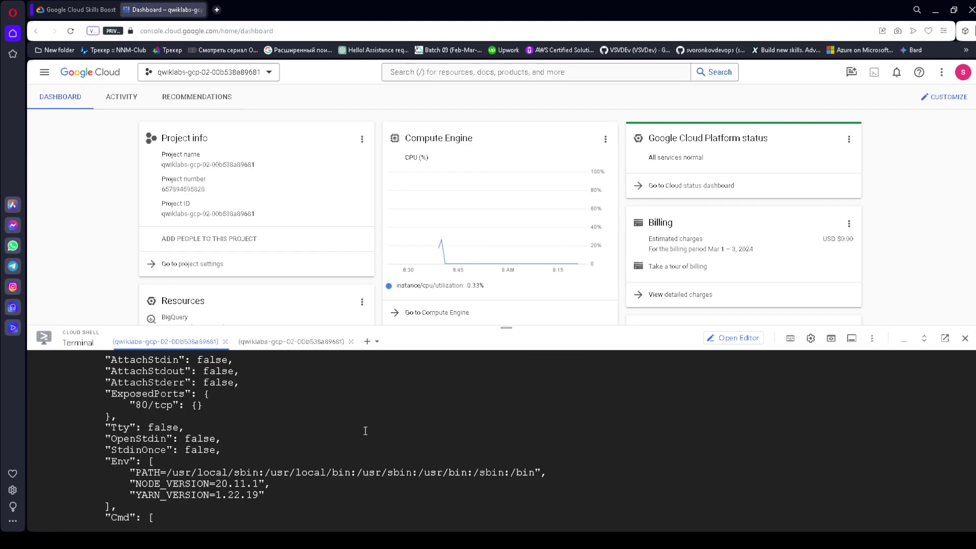
scroll(374, 430, "up", 15)
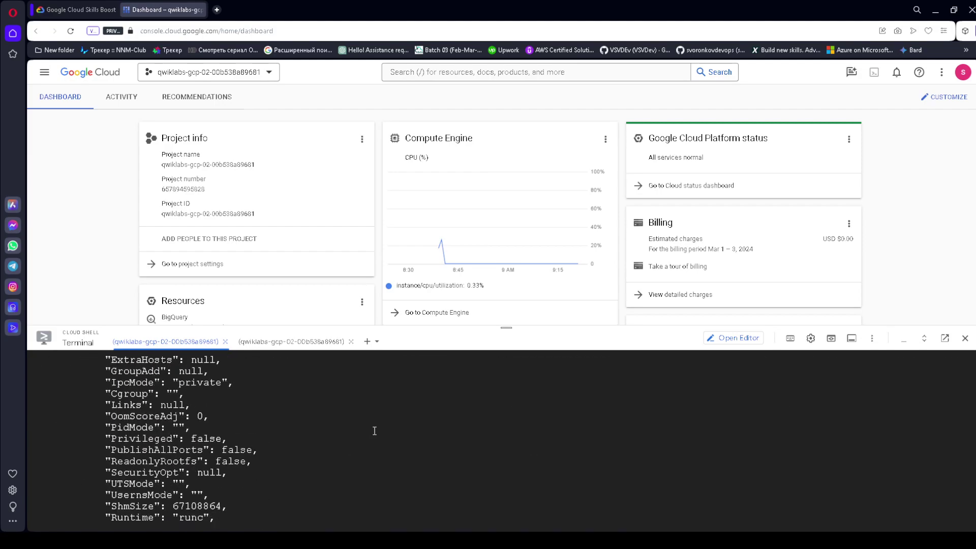
left_click_drag(512, 328, 529, 111)
scroll(268, 285, "up", 10)
scroll(270, 286, "down", 5)
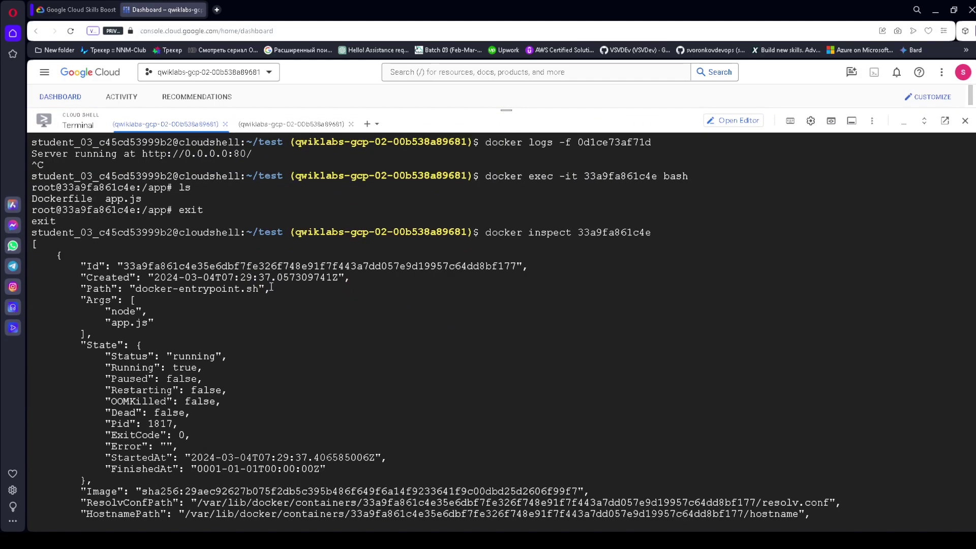
scroll(228, 289, "down", 5)
Step: Read the lab's step 6 about --format and examine the NetworkSettings section of the my-app-2 container's docker inspect output
left_click(74, 8)
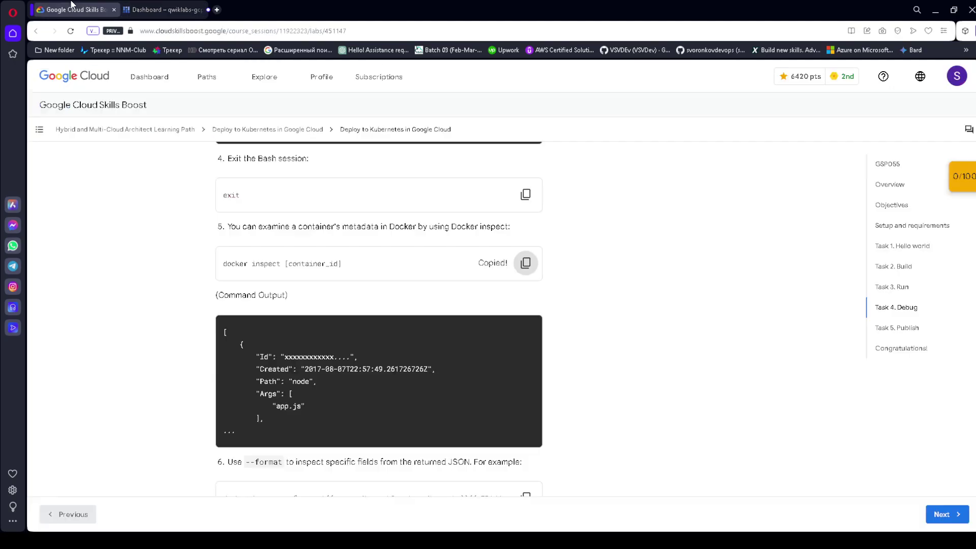
scroll(311, 297, "down", 2)
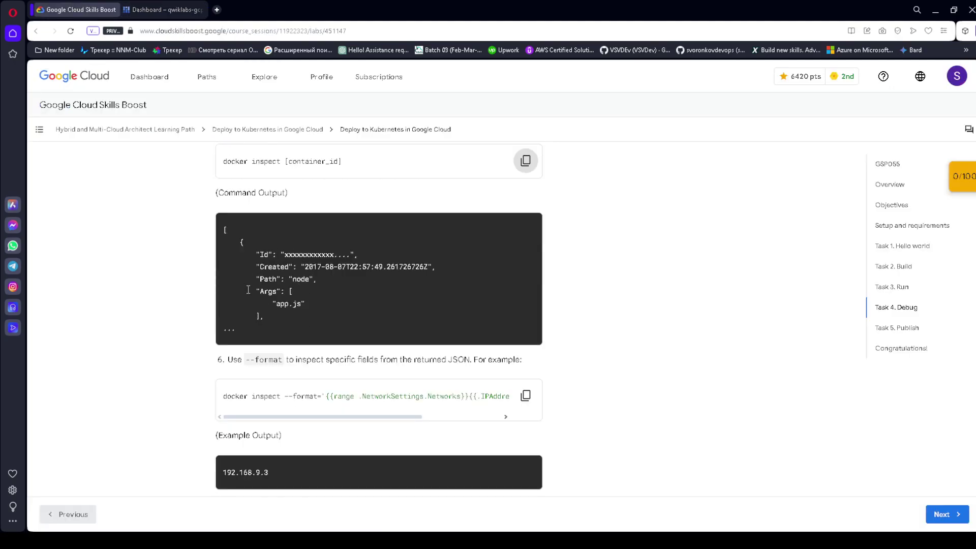
scroll(247, 288, "down", 2)
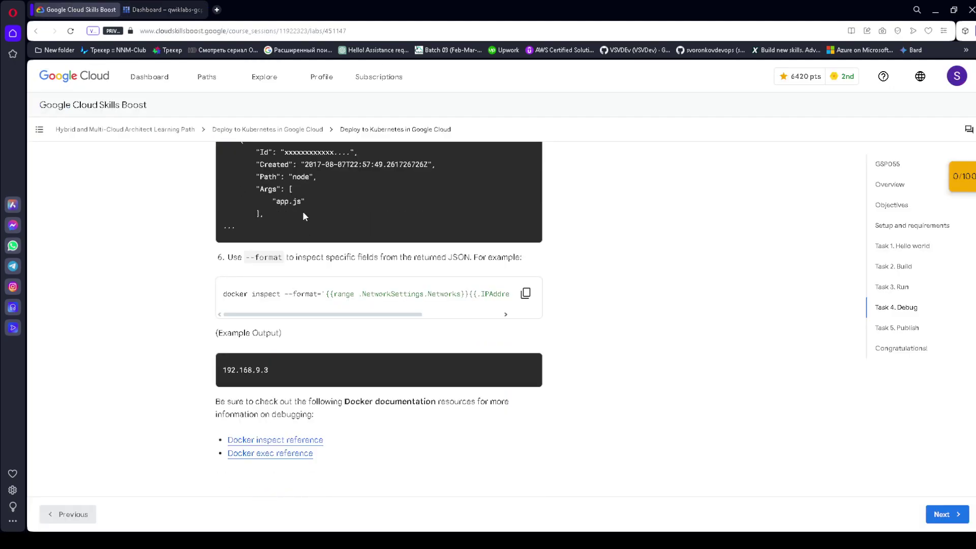
left_click(162, 9)
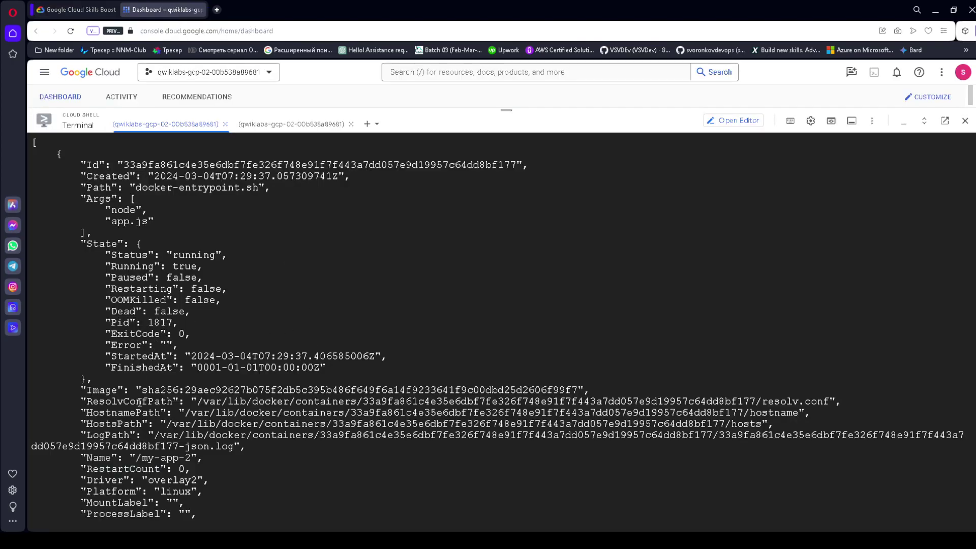
scroll(139, 401, "down", 12)
scroll(137, 401, "down", 20)
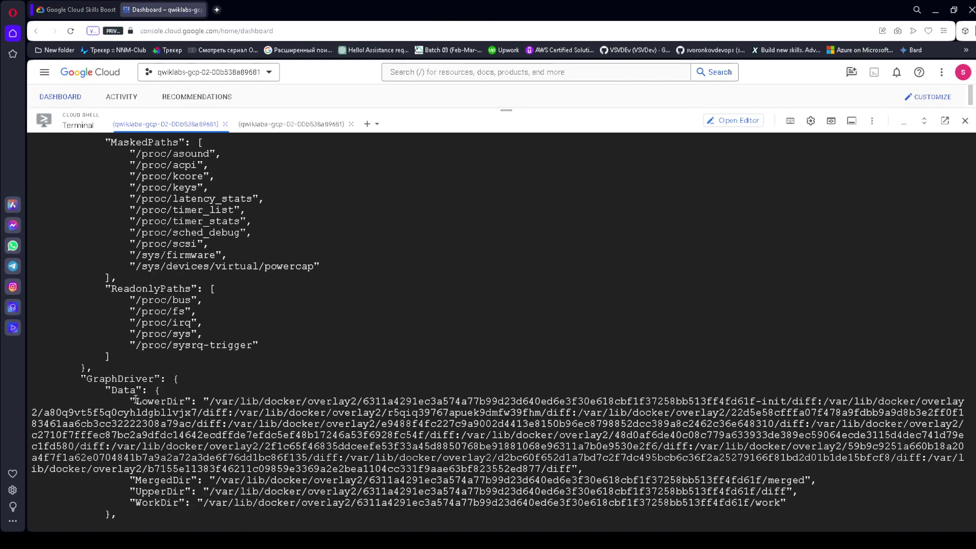
scroll(136, 401, "down", 20)
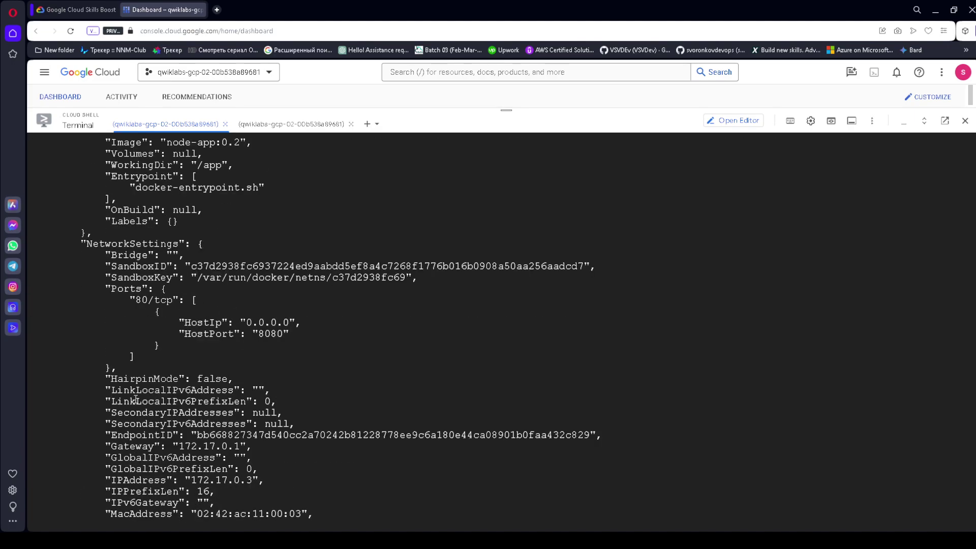
scroll(135, 400, "down", 4)
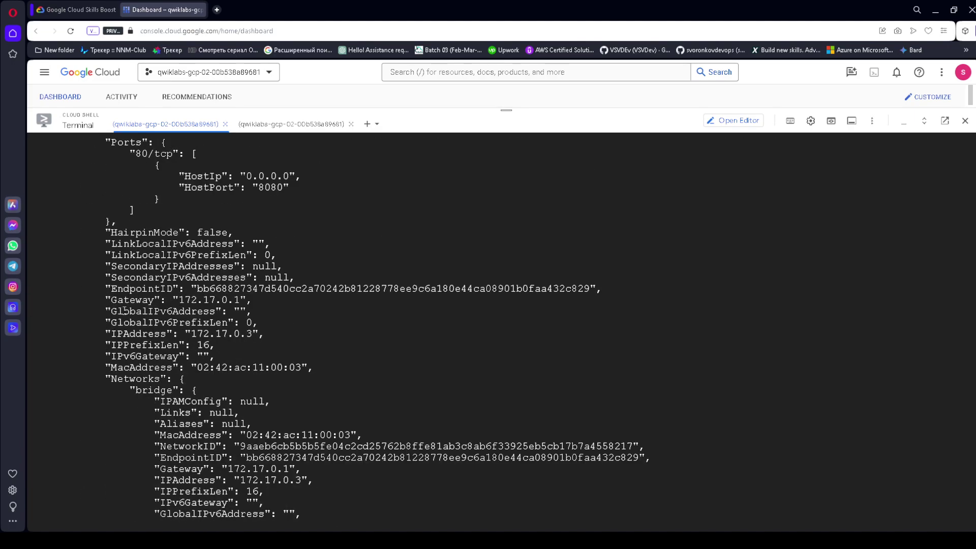
left_click_drag(110, 298, 325, 409)
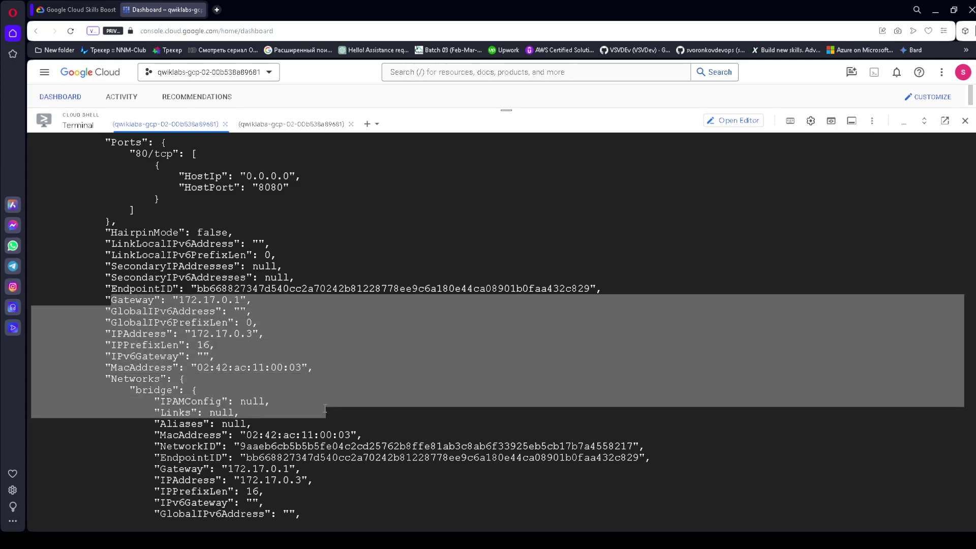
scroll(354, 404, "down", 3)
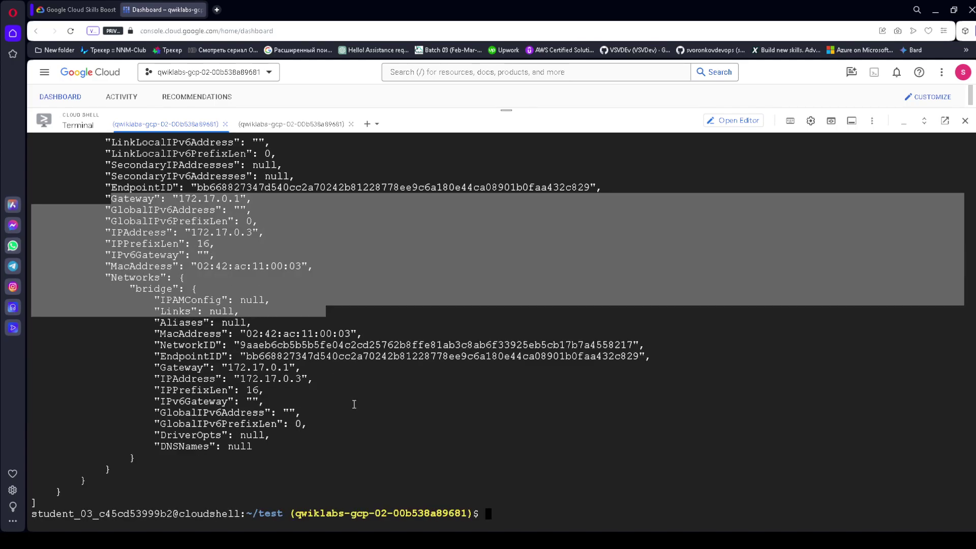
Step: Copy the lab's step 6 docker inspect --format command and run it in Cloud Shell with the [container_id] placeholder still in it
left_click(482, 350)
key("ctrl+Tab")
left_click(525, 294)
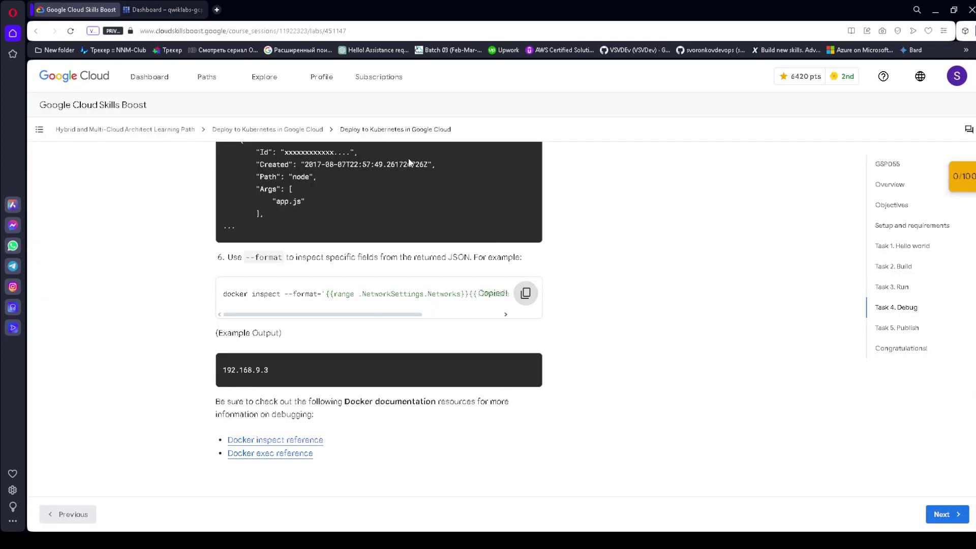
key("ctrl+Tab")
key("ctrl+v")
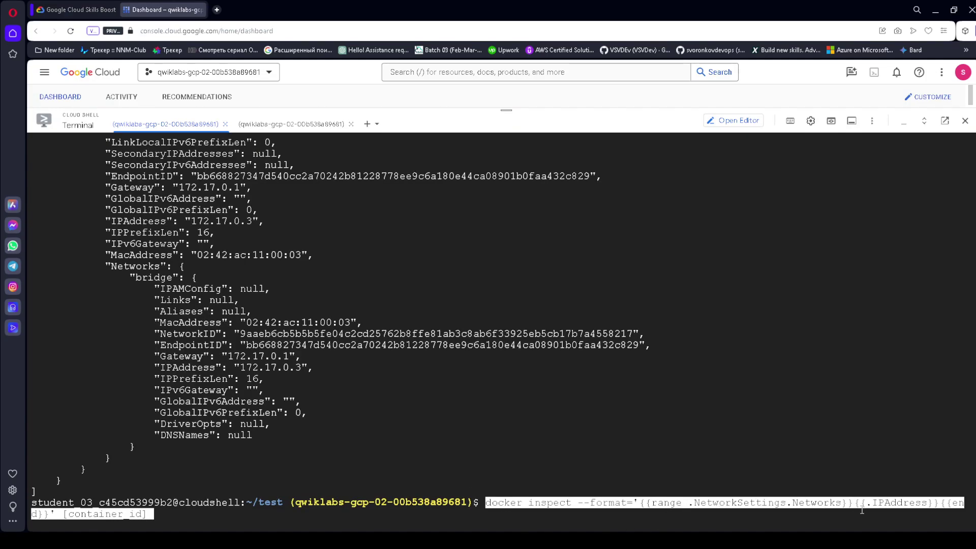
key("Return")
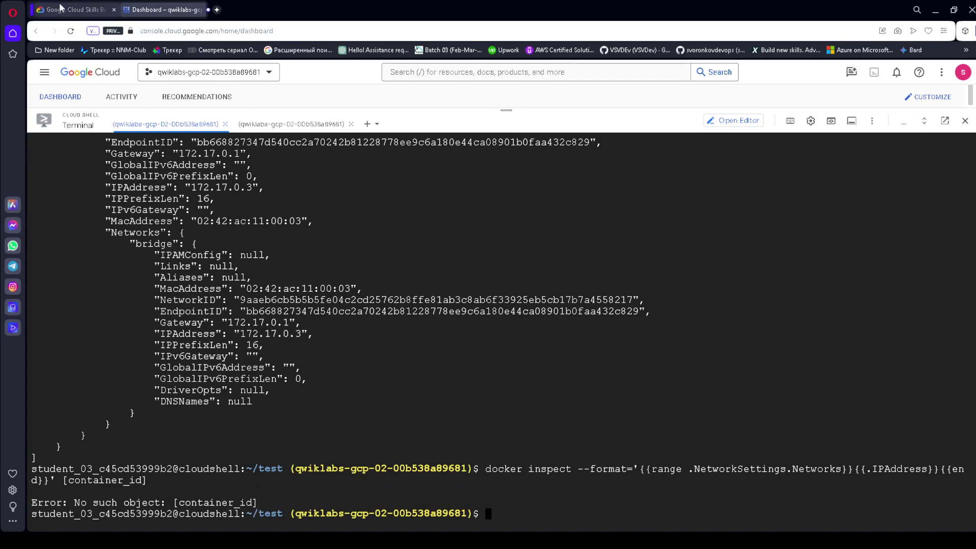
Step: Copy the my-app-2 container's ID 33a9fa861c4e from the earlier docker inspect command in the terminal history
scroll(342, 290, "up", 20)
scroll(358, 279, "up", 20)
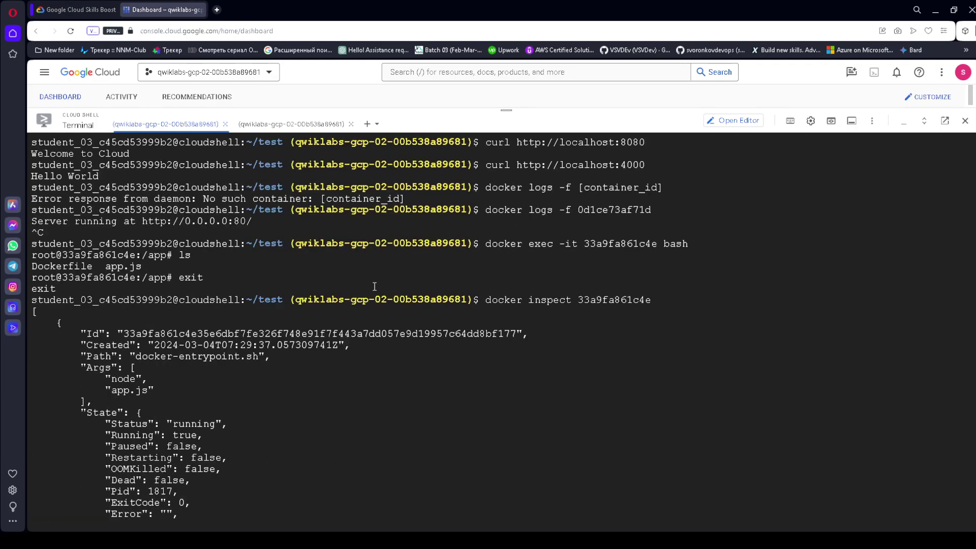
scroll(375, 287, "up", 2)
left_click_drag(579, 344, 652, 345)
scroll(386, 397, "down", 15)
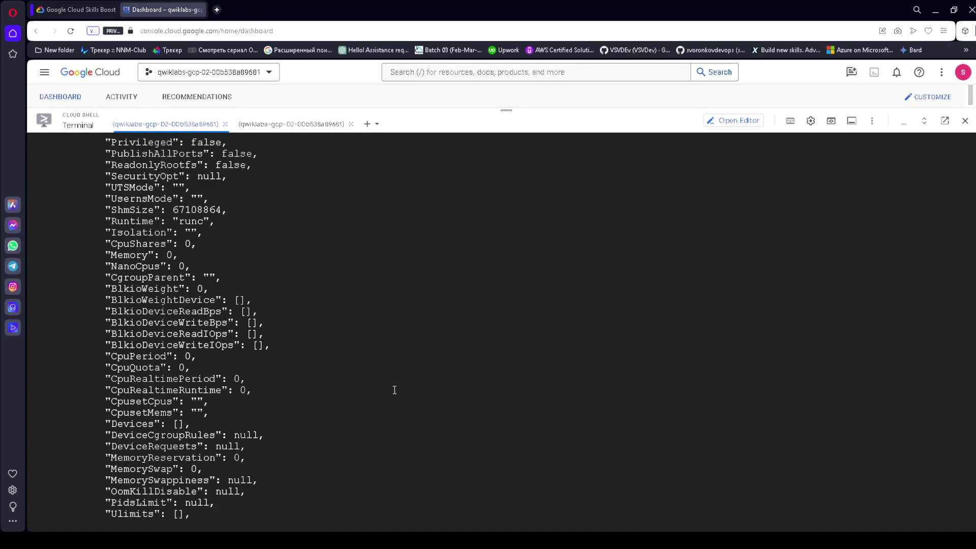
scroll(369, 411, "down", 15)
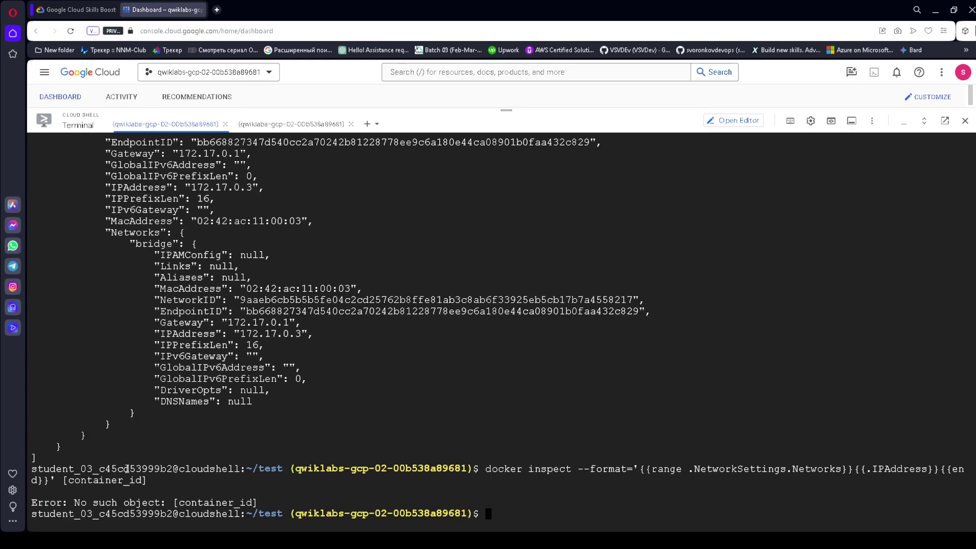
Step: Recall the docker inspect --format command, replace the [container_id] placeholder with 33a9fa861c4e and run it
key("Up")
key("Left")
key("Left")
key("Left")
key("Left")
key("Left")
key("Left")
key("Left")
key("Right")
key("Right")
key("Right")
key("Right")
key("Right")
key("Right")
key("Right")
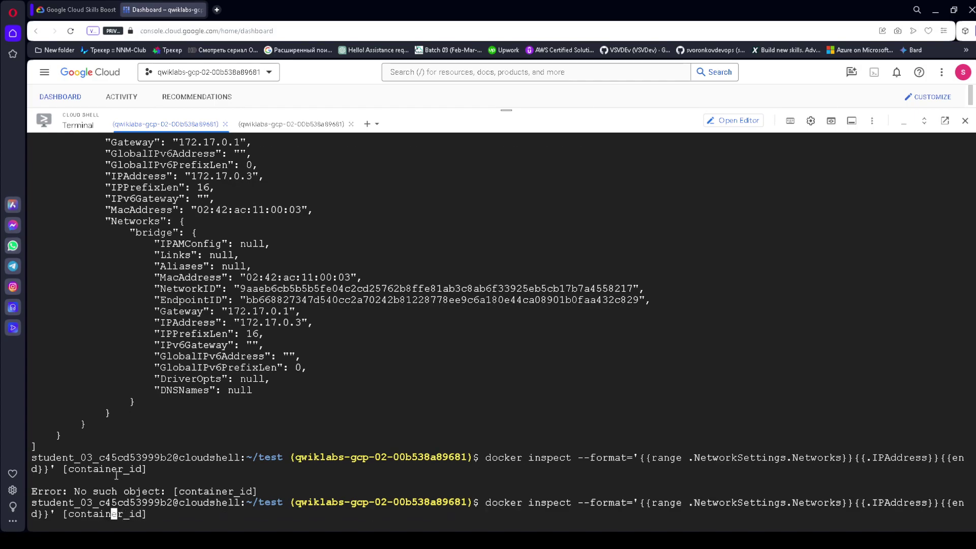
key("BackSpace")
key("BackSpace")
key("BackSpace")
key("BackSpace")
key("BackSpace")
key("BackSpace")
key("BackSpace")
key("BackSpace")
key("BackSpace")
key("BackSpace")
key("BackSpace")
key("BackSpace")
key("BackSpace")
key("BackSpace")
key("ctrl+v")
key("Return")
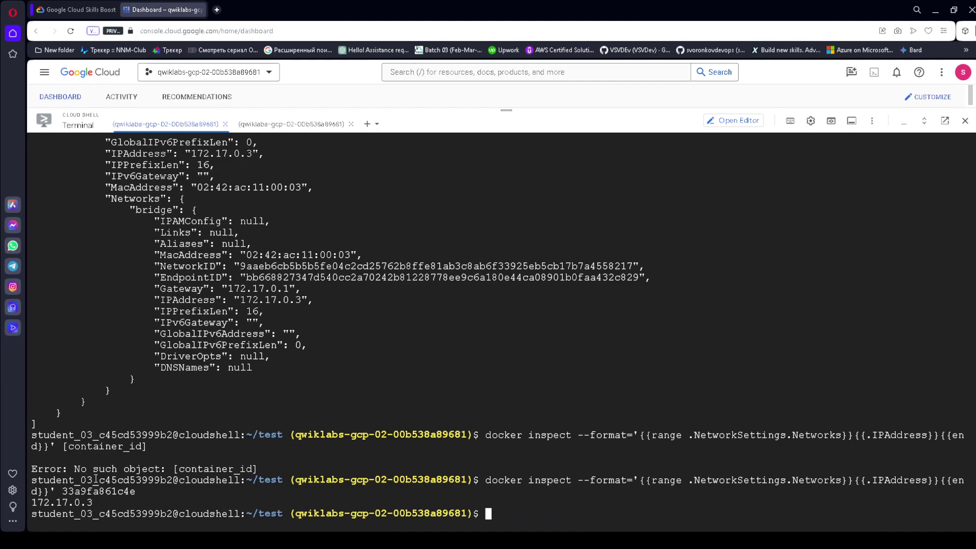
Step: Compare the IP address returned by the formatted inspect with the IPAddress field in the full docker inspect output
left_click_drag(34, 502, 109, 502)
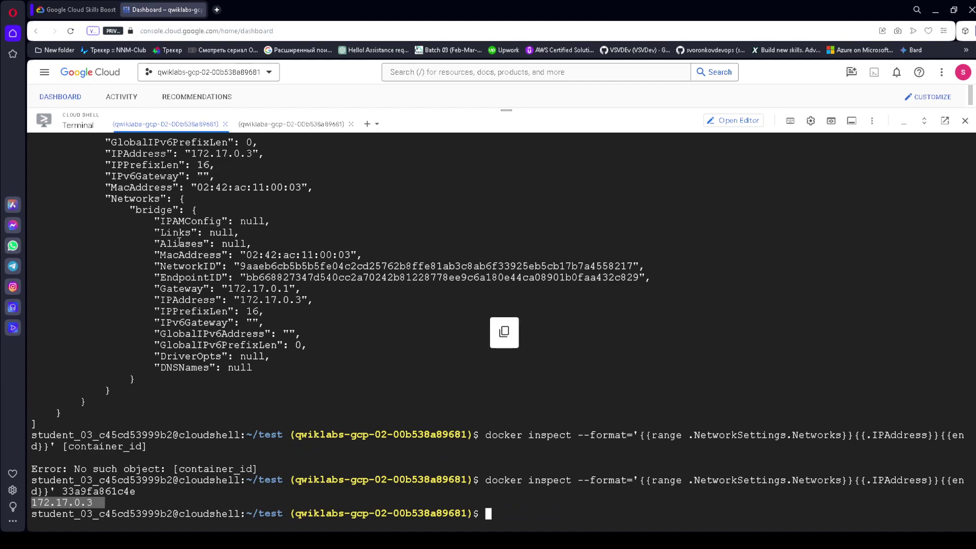
scroll(182, 242, "up", 3)
left_click_drag(188, 254, 281, 254)
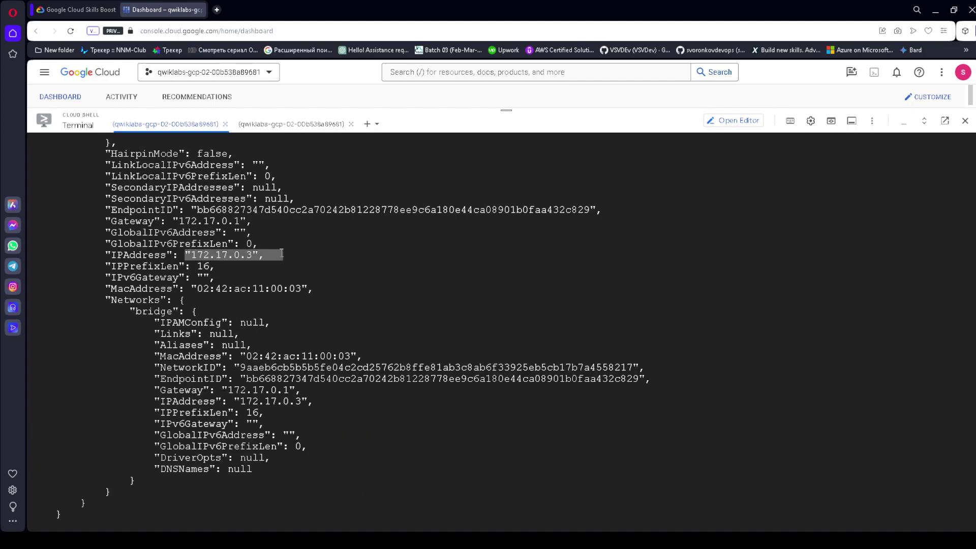
scroll(282, 254, "down", 3)
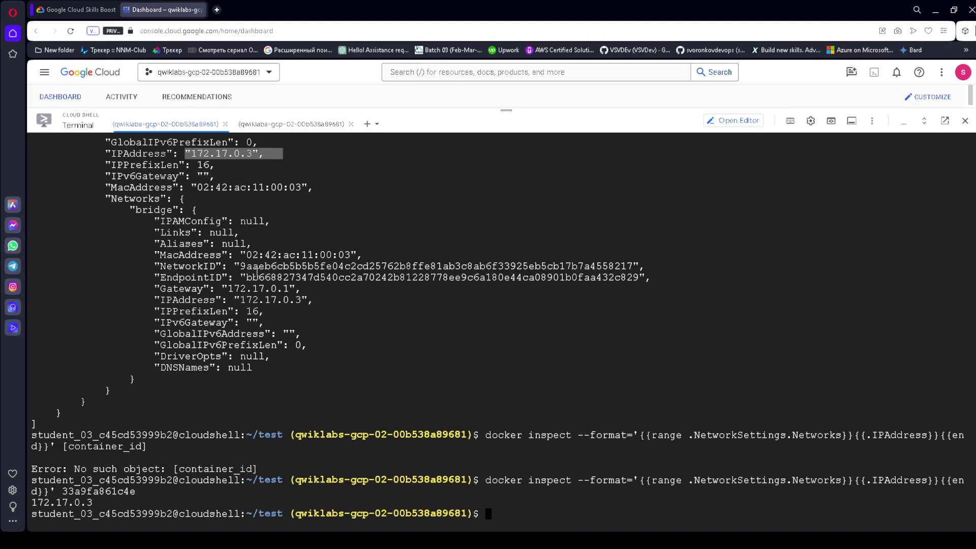
Step: Read the lab's Task 5. Publish introduction and copy the product name Artifact Registry from the first repository creation instruction
left_click(115, 10)
scroll(385, 310, "down", 4)
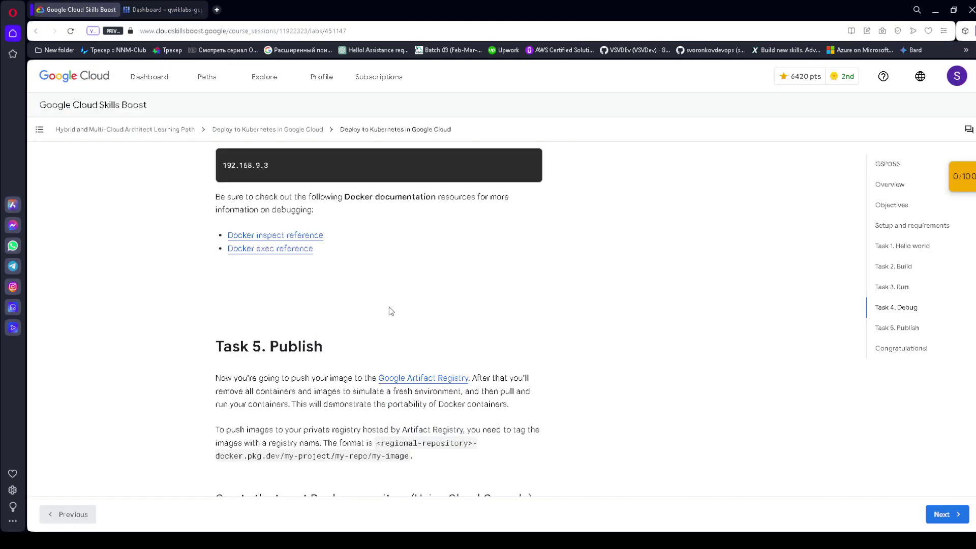
scroll(391, 310, "down", 2)
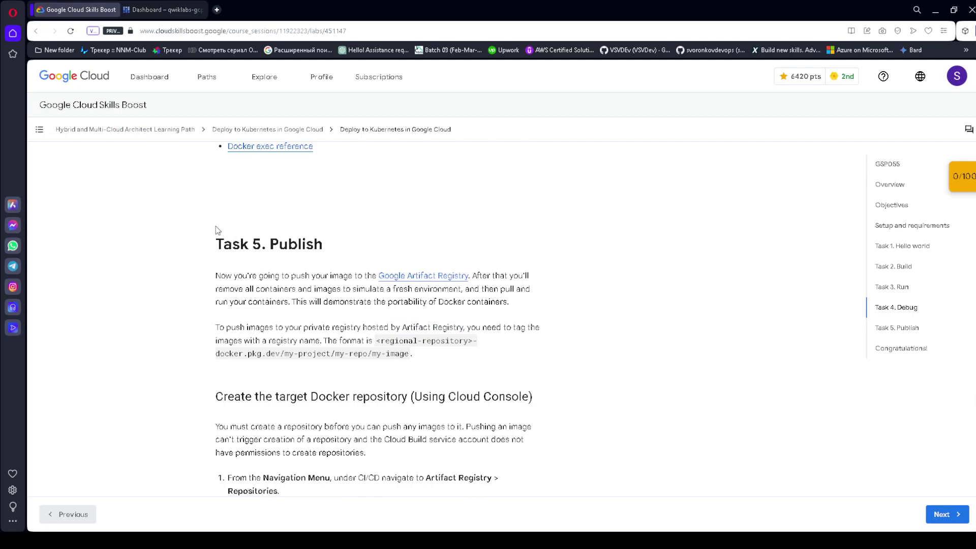
left_click_drag(220, 228, 390, 249)
scroll(432, 283, "down", 3)
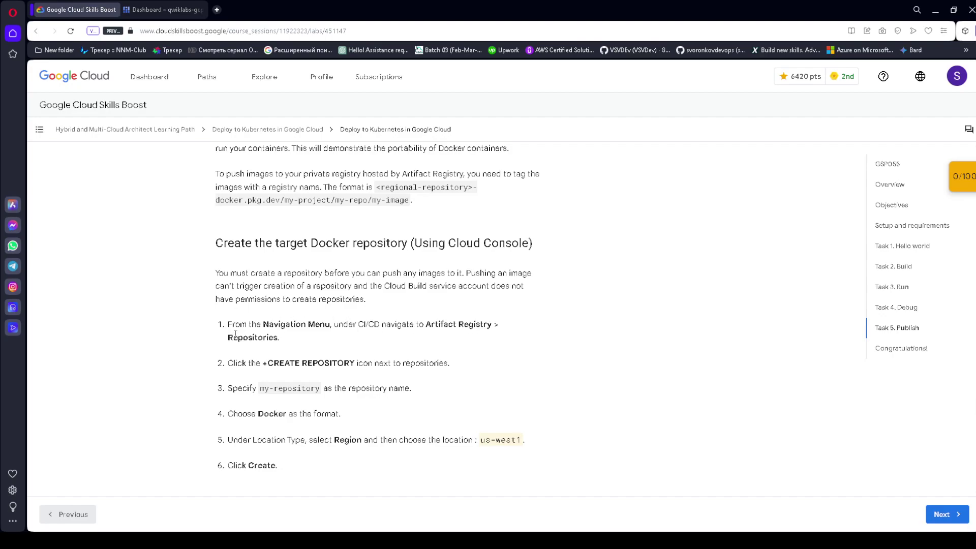
left_click_drag(426, 322, 493, 320)
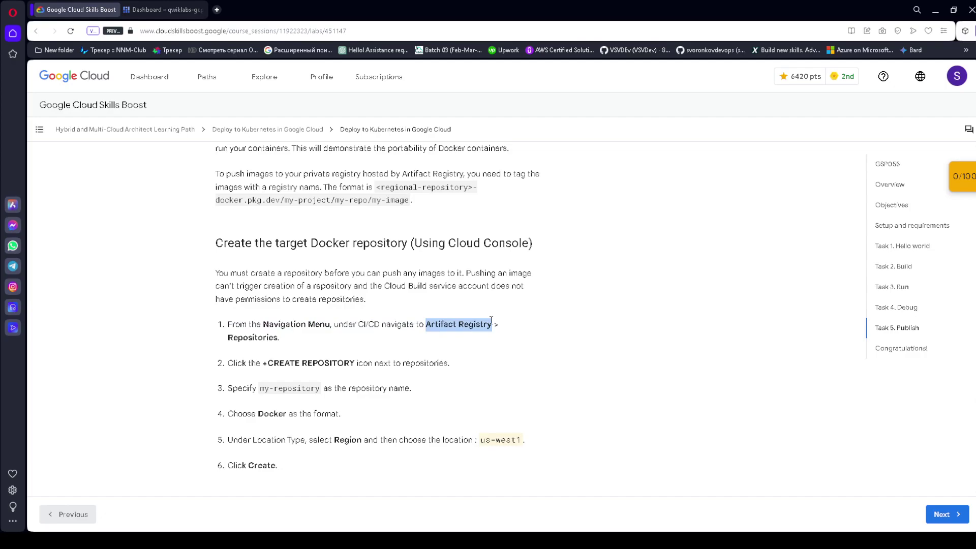
Step: Search the Google Cloud console for Artifact Registry, open its page and shrink the Cloud Shell terminal to about half height
left_click(207, 6)
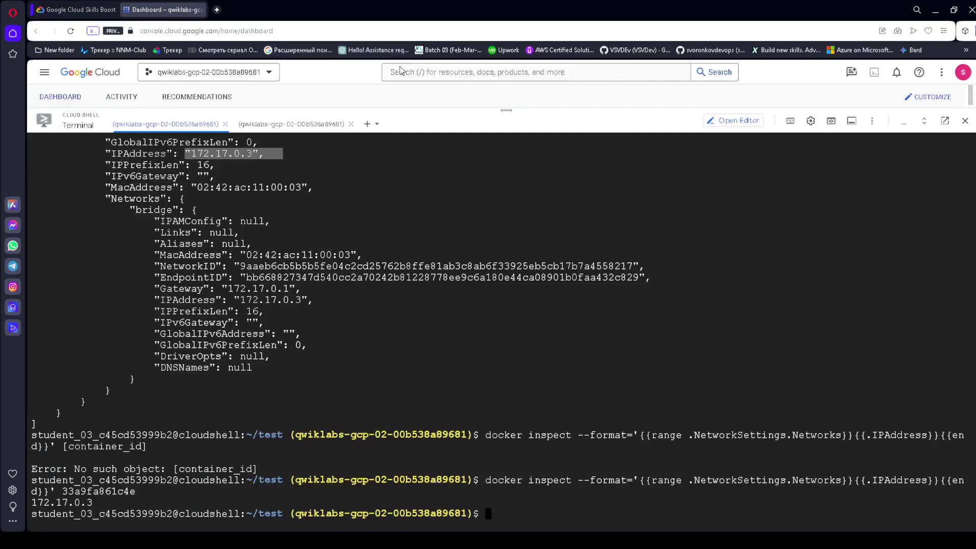
left_click(436, 72)
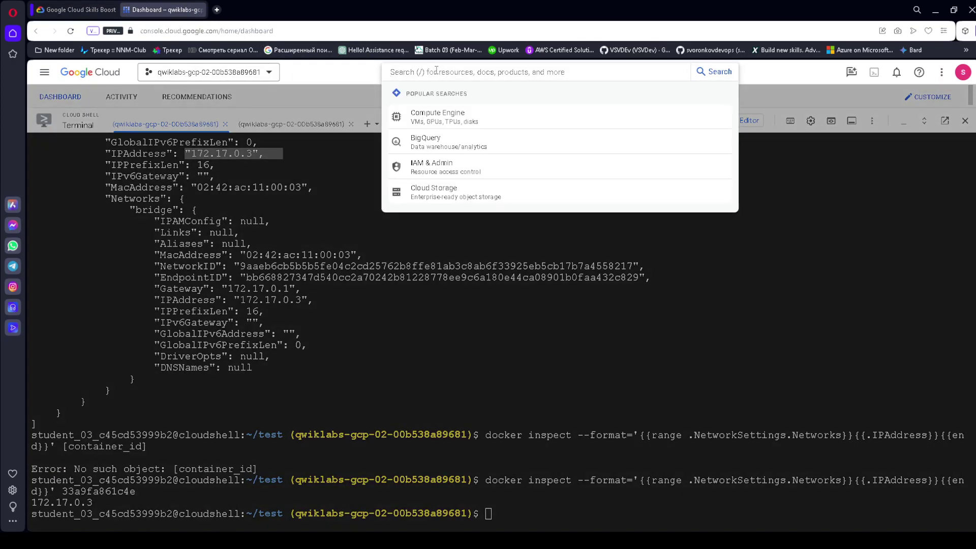
key("ctrl+v")
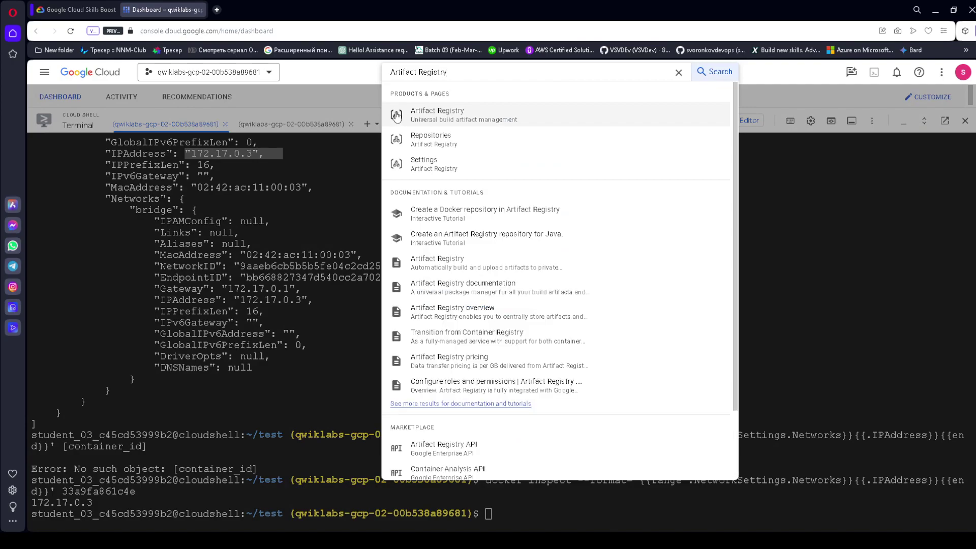
left_click(397, 116)
left_click_drag(521, 110, 520, 344)
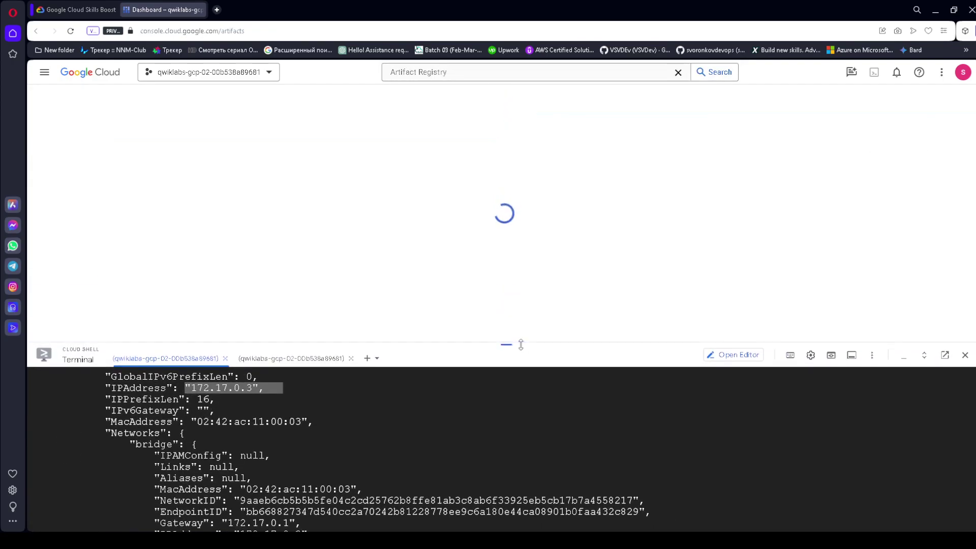
Step: Return to the lab's Task 5 instructions and copy the repository name my-repository from step 3
left_click(57, 9)
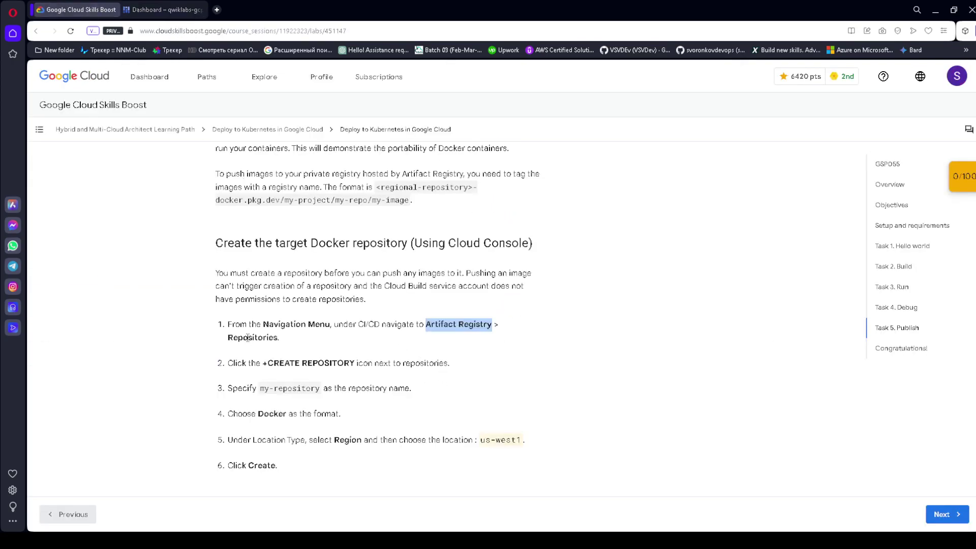
left_click_drag(284, 363, 371, 366)
left_click_drag(260, 389, 321, 388)
key("ctrl+c")
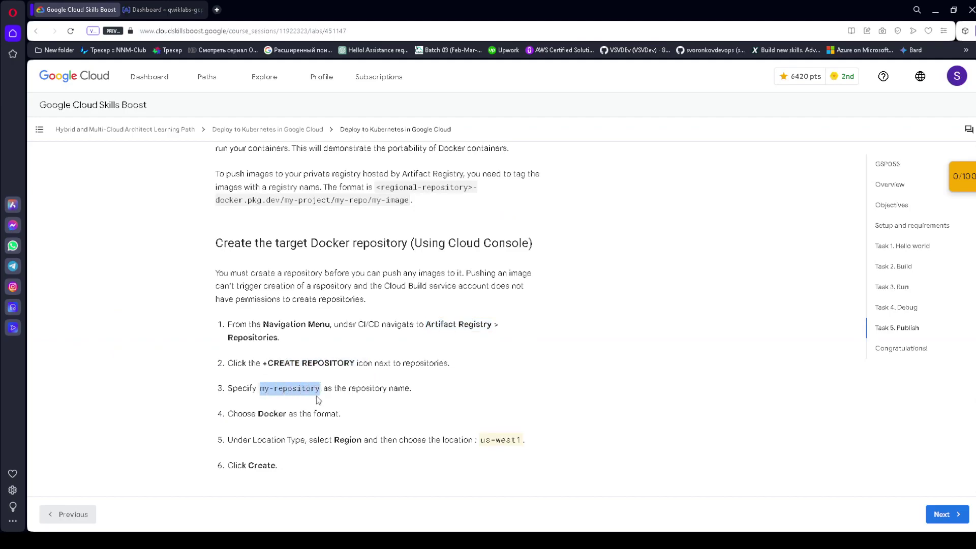
Step: Start creating an Artifact Registry repository, name it my-repository and close the Learn tutorial pane
key("ctrl+Tab")
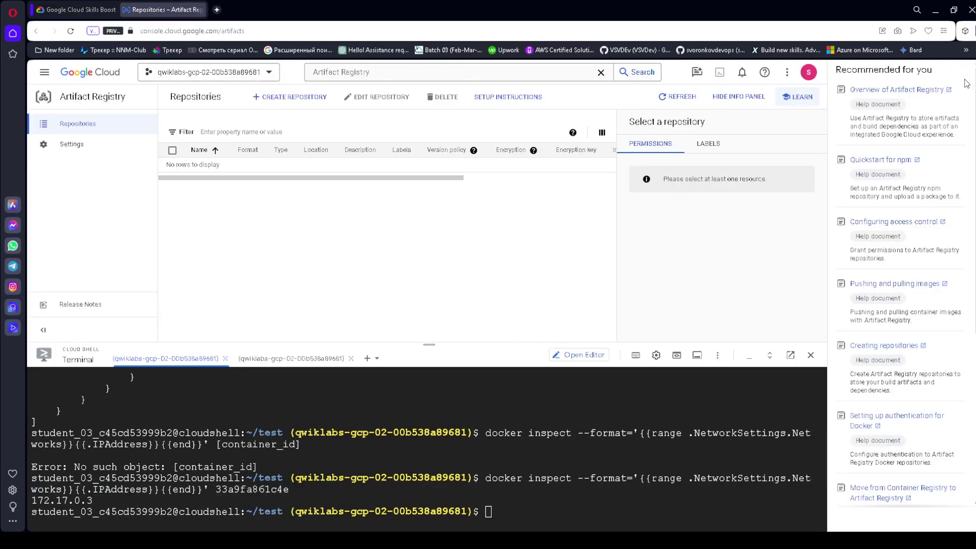
left_click(290, 99)
left_click(193, 135)
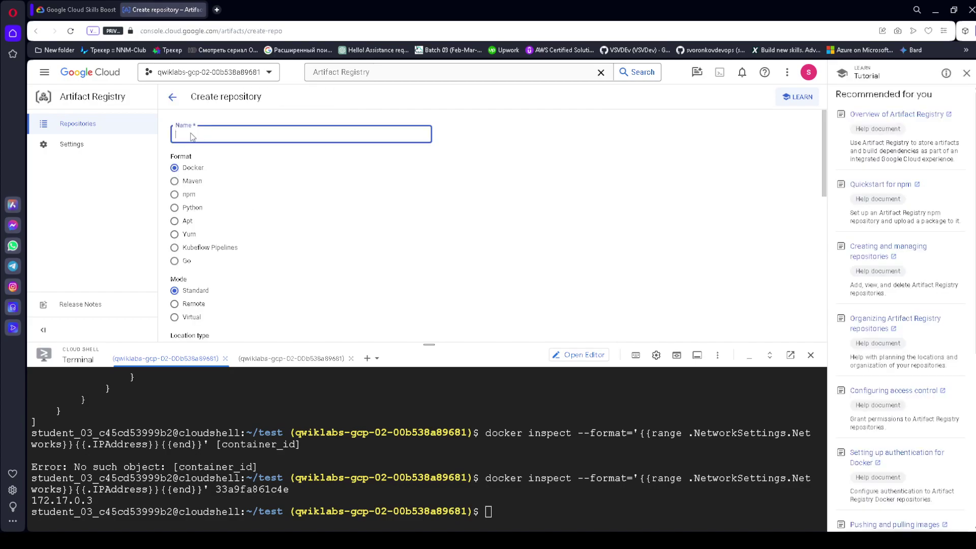
key("ctrl+v")
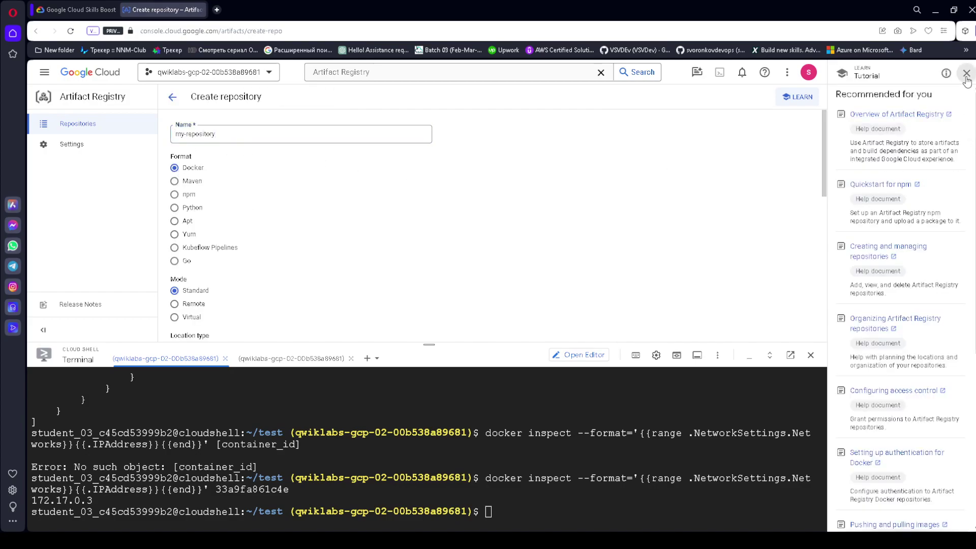
left_click(966, 72)
Step: Look up the location in step 5 of the lab's repository instructions and set the new repository's region to us-west1 (Oregon)
left_click(79, 10)
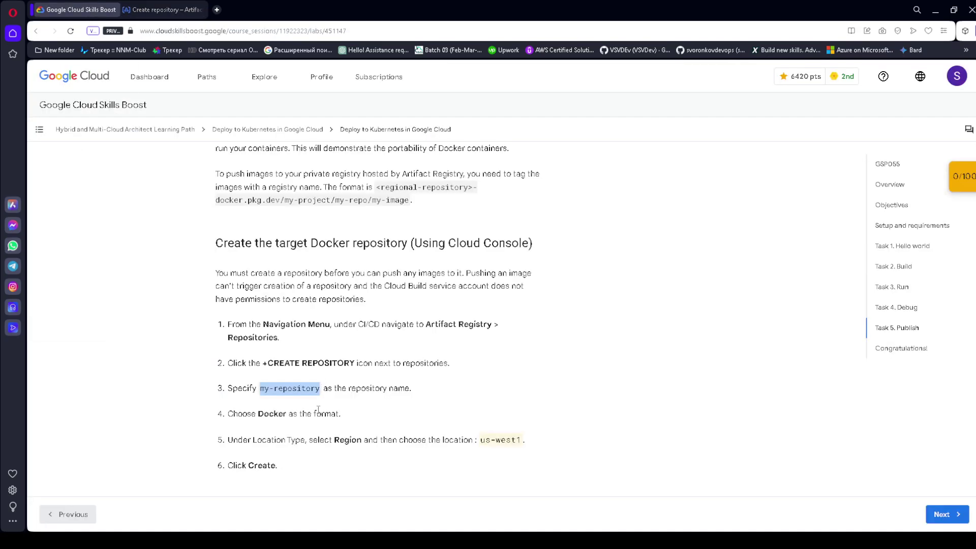
scroll(310, 401, "down", 1)
left_click_drag(258, 362, 521, 390)
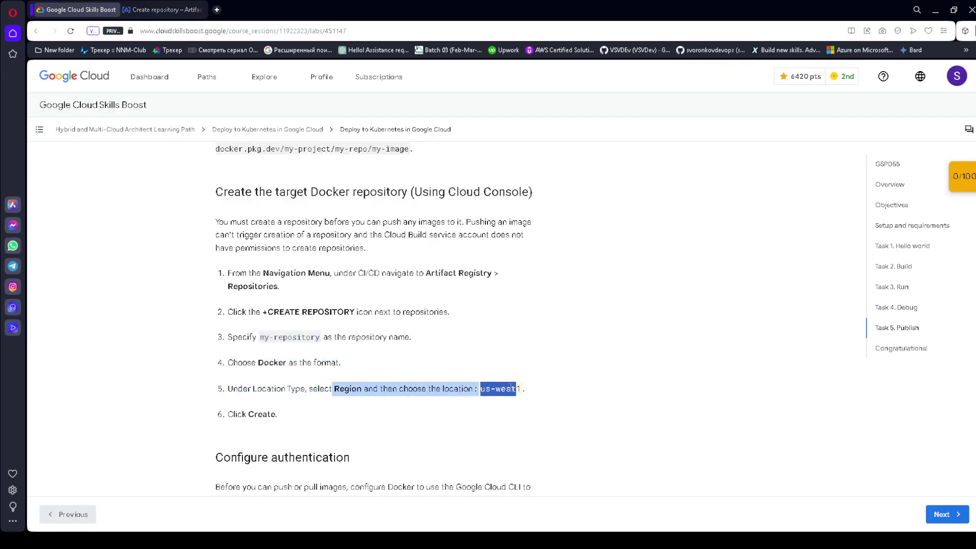
left_click(162, 10)
scroll(203, 185, "down", 3)
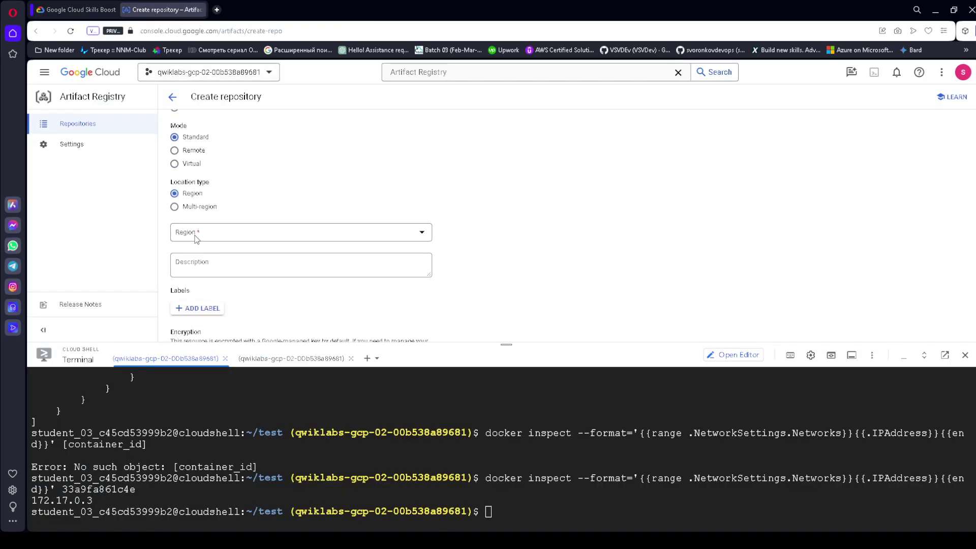
left_click(203, 236)
scroll(230, 325, "down", 5)
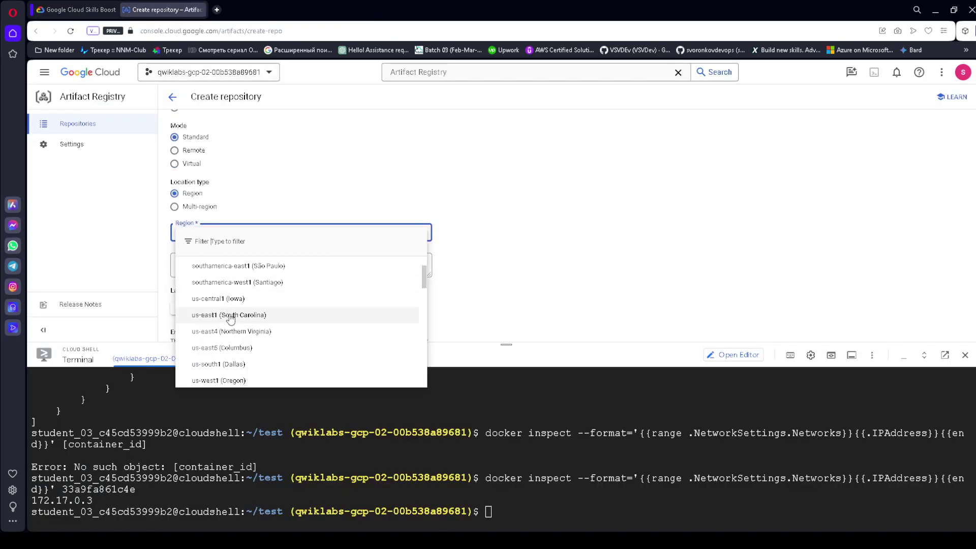
left_click(223, 380)
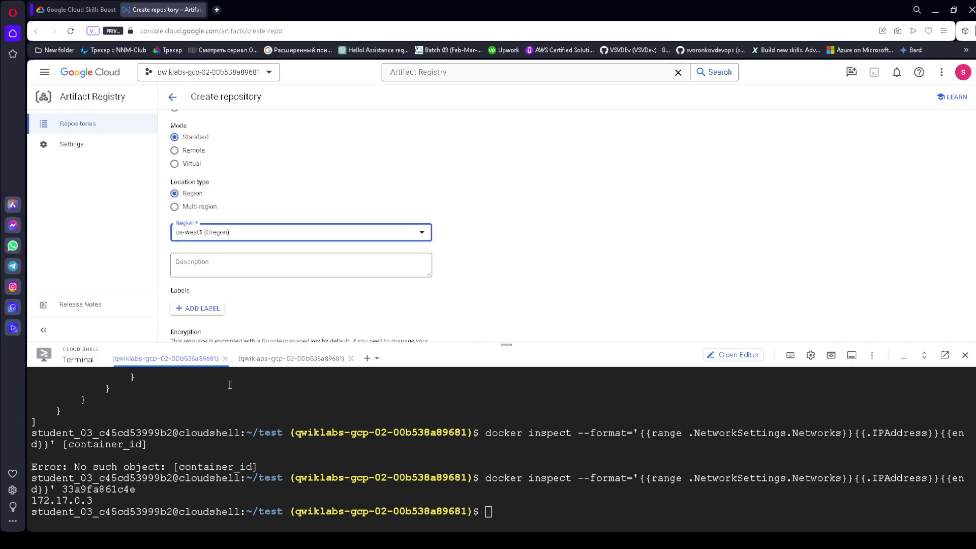
Step: Check step 6 of the lab's repository instructions and create my-repository with the remaining settings left at their defaults
left_click(90, 6)
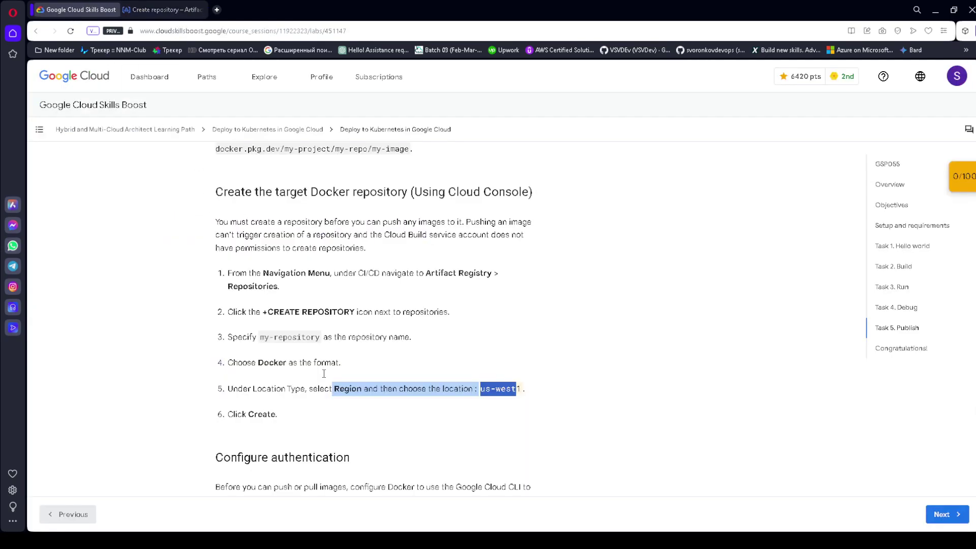
scroll(294, 383, "down", 1)
left_click_drag(247, 363, 277, 363)
left_click(184, 6)
scroll(410, 331, "down", 5)
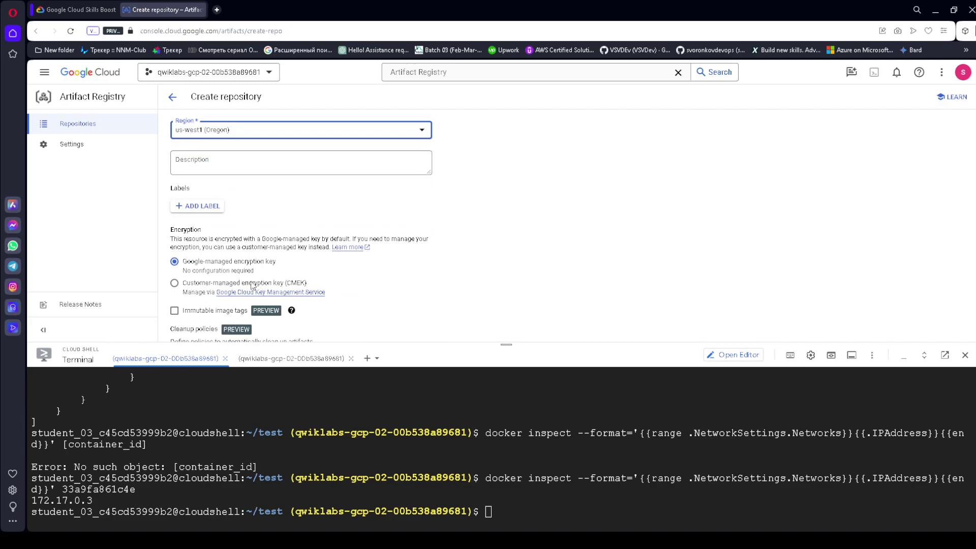
Step: Copy the lab's authentication command and run gcloud auth configure-docker us-west1-docker.pkg.dev in Cloud Shell
left_click(61, 8)
scroll(310, 287, "down", 2)
scroll(310, 287, "down", 2)
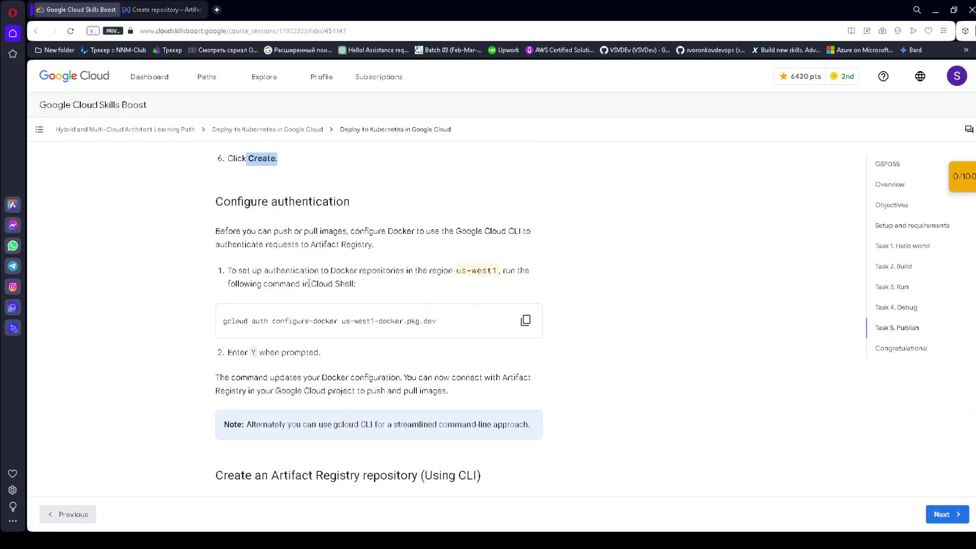
left_click(525, 324)
left_click(159, 7)
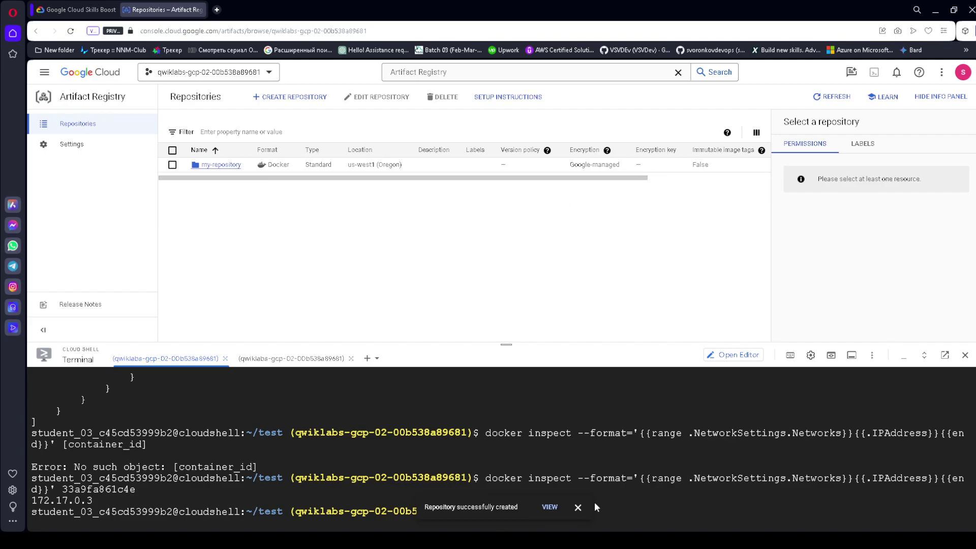
left_click(578, 508)
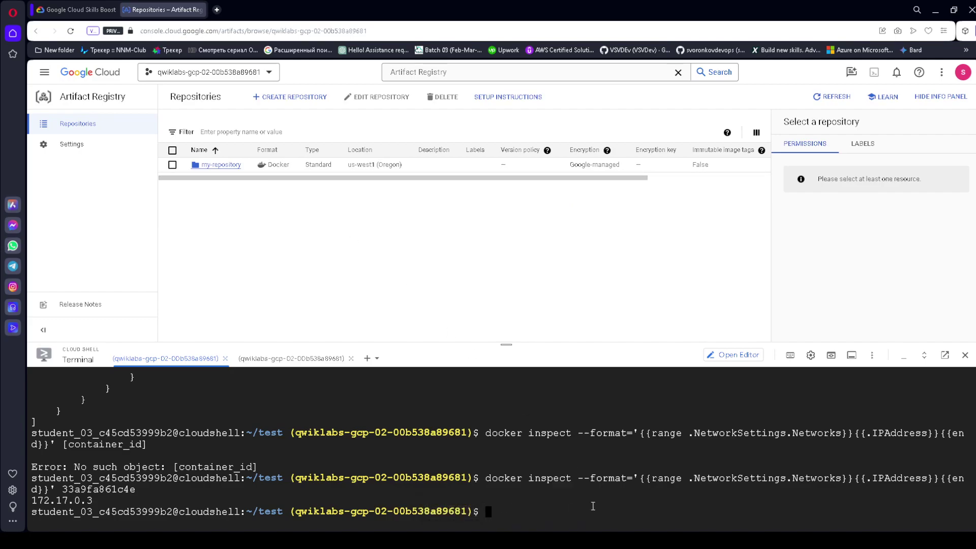
key("ctrl+v")
key("Return")
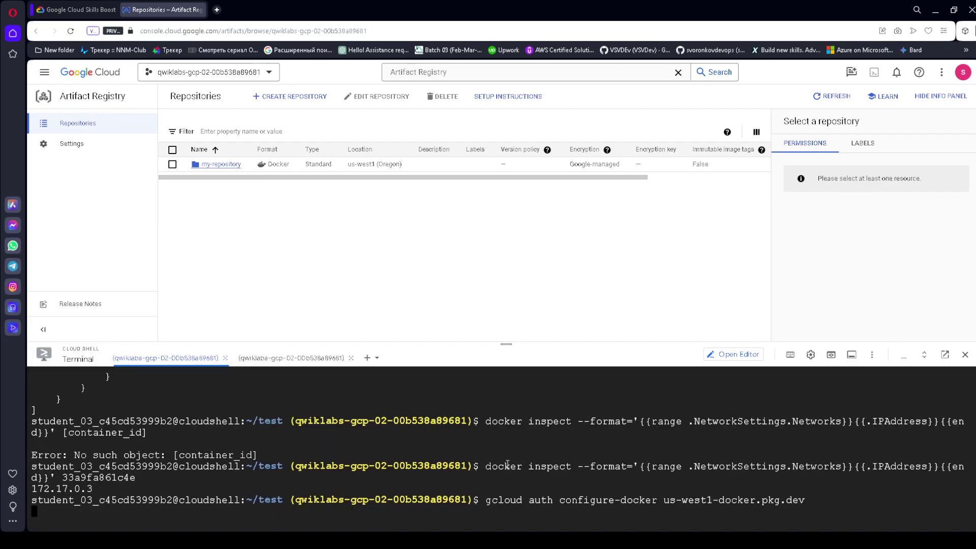
Step: Try to create my-repository with the lab's gcloud artifacts command, using docker format, location us-west1 and description "Docker repository"
left_click(77, 10)
scroll(316, 378, "down", 3)
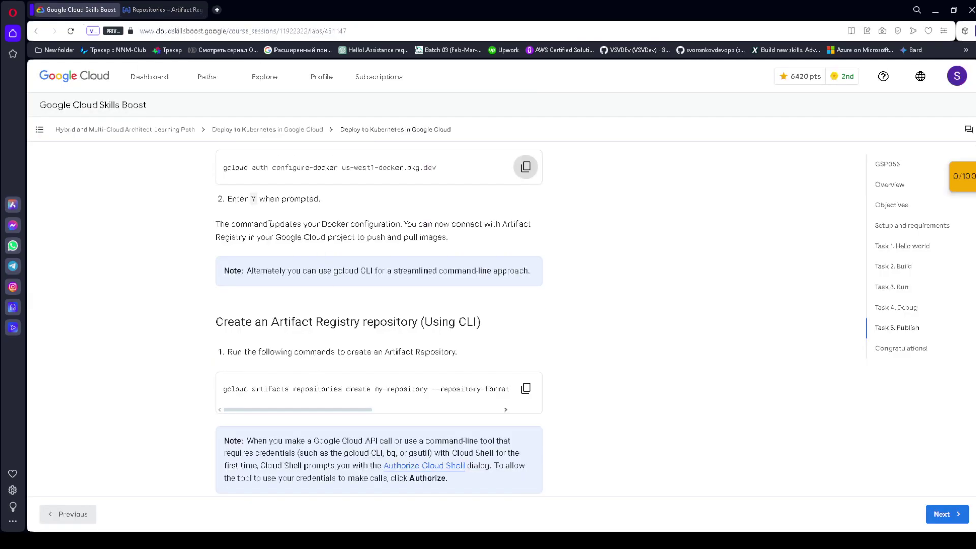
left_click_drag(249, 201, 321, 200)
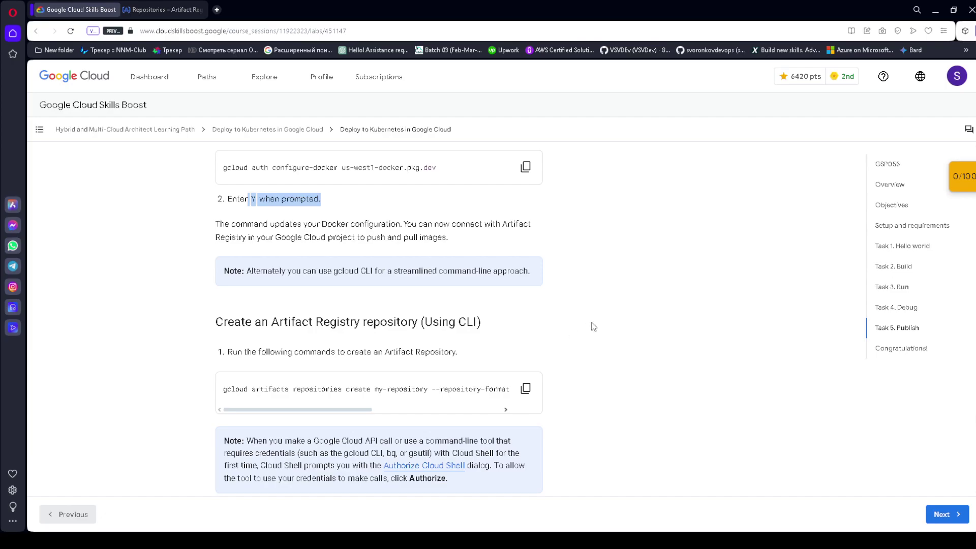
scroll(594, 326, "down", 2)
left_click(526, 286)
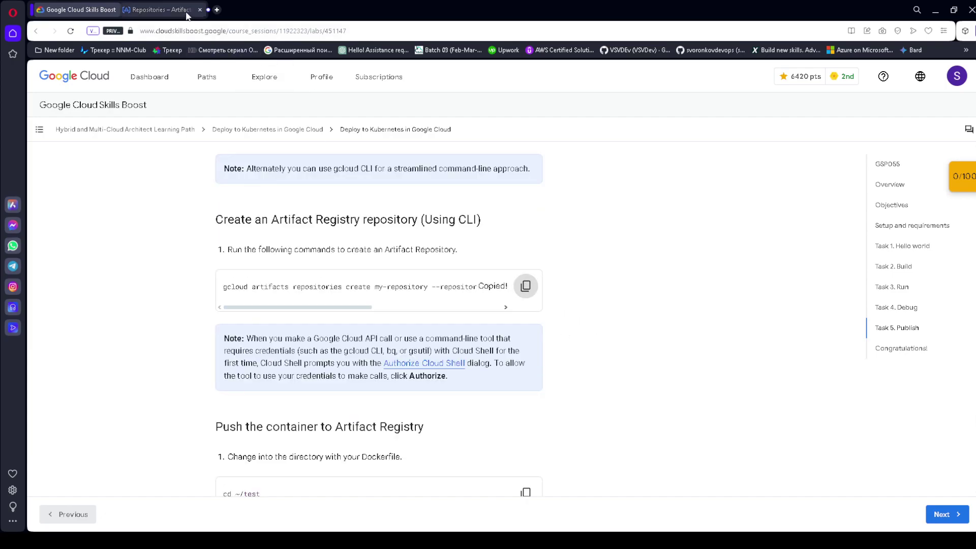
left_click(187, 15)
key("ctrl+v")
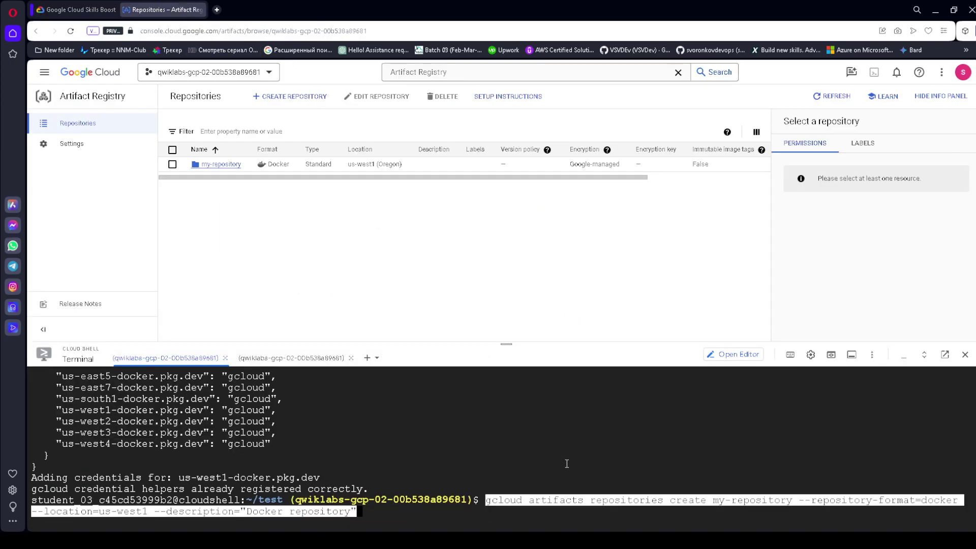
key("Return")
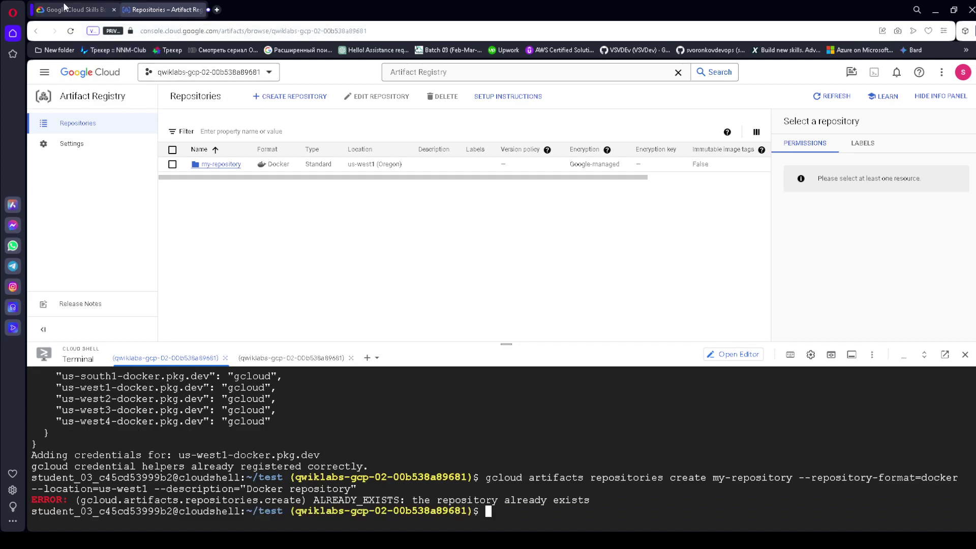
Step: Compare the lab's CLI repository creation command with the error message in the terminal
left_click(63, 2)
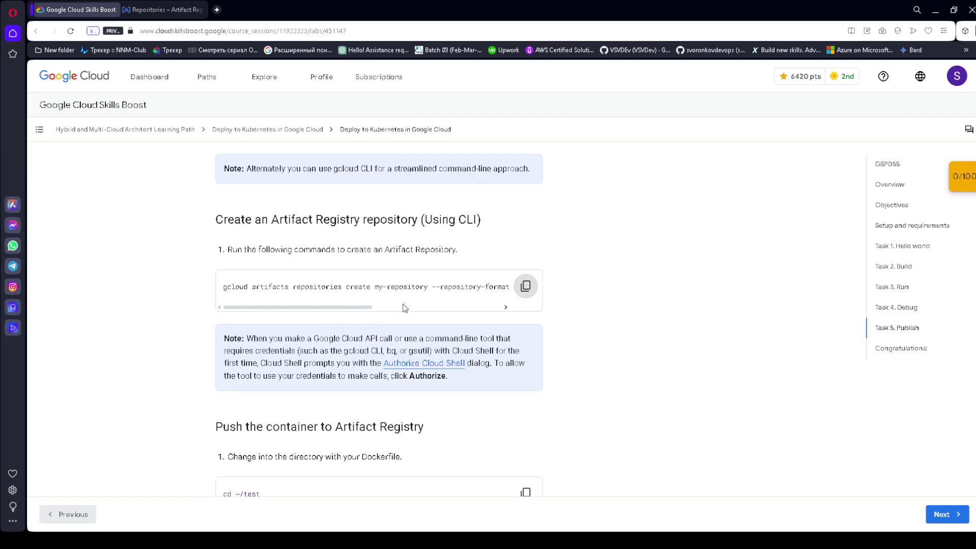
left_click_drag(343, 307, 217, 9)
left_click(162, 9)
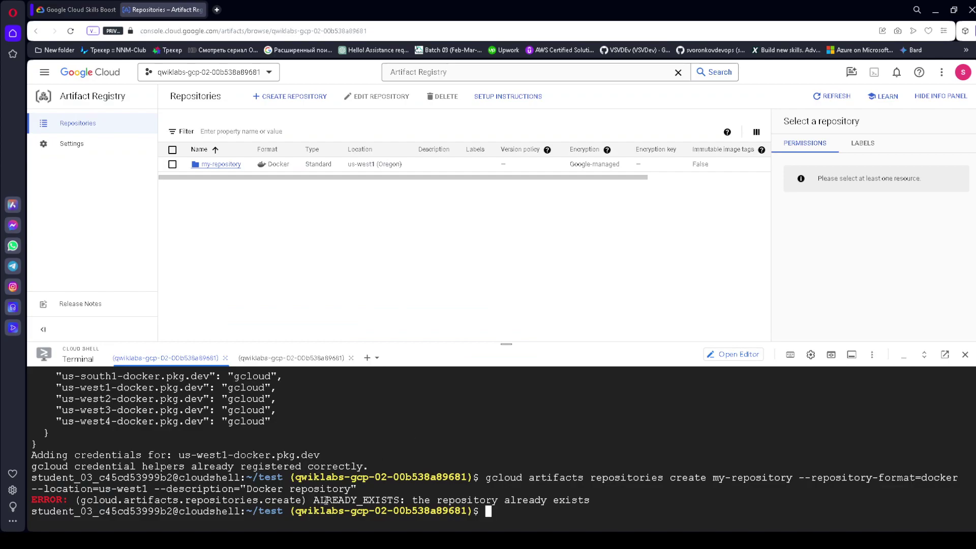
left_click_drag(309, 500, 594, 506)
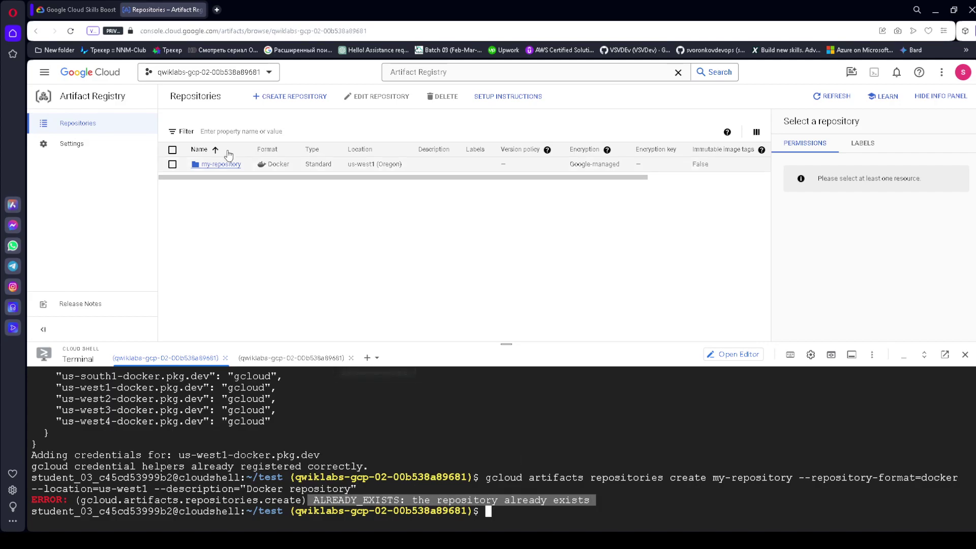
Step: Copy the first command from the lab's Push the container section and run cd ~/test in Cloud Shell
left_click(84, 6)
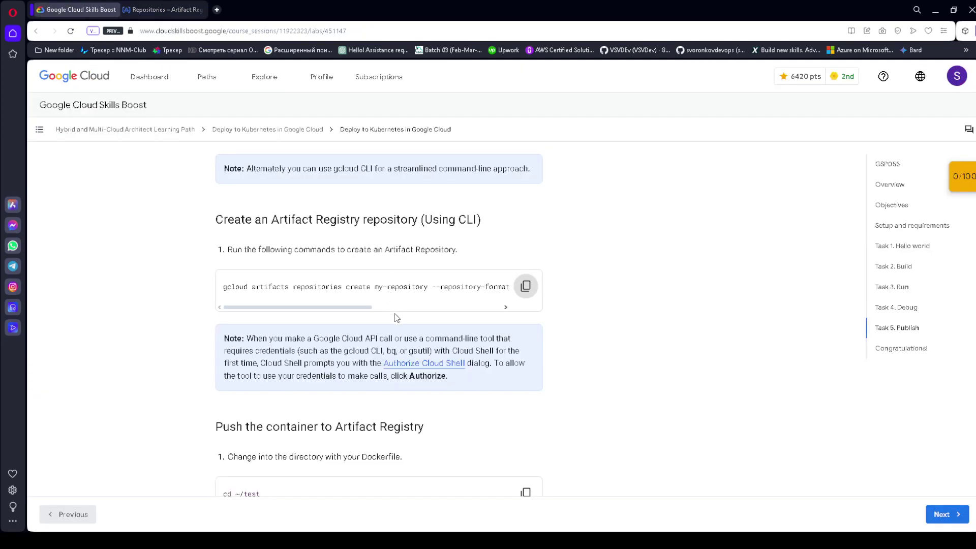
scroll(397, 318, "down", 4)
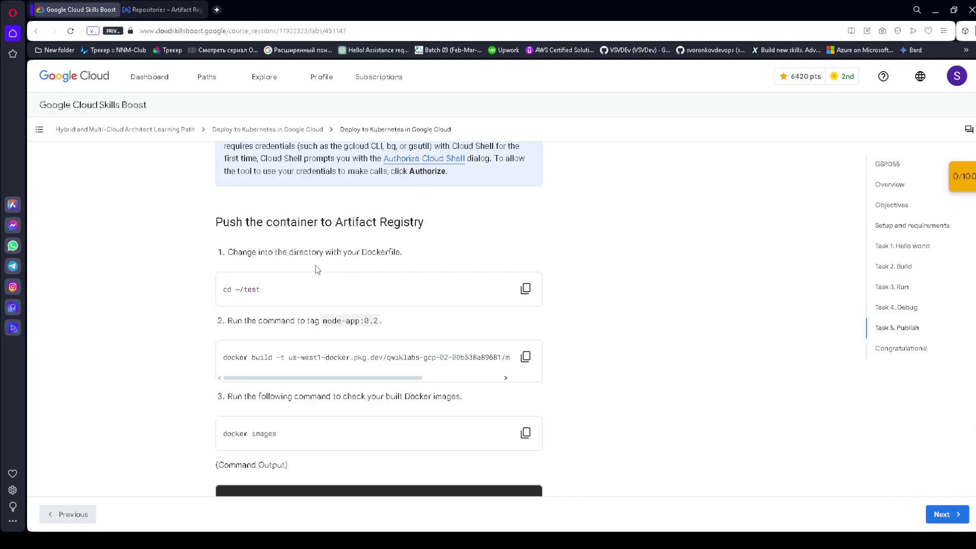
left_click(525, 288)
left_click(163, 9)
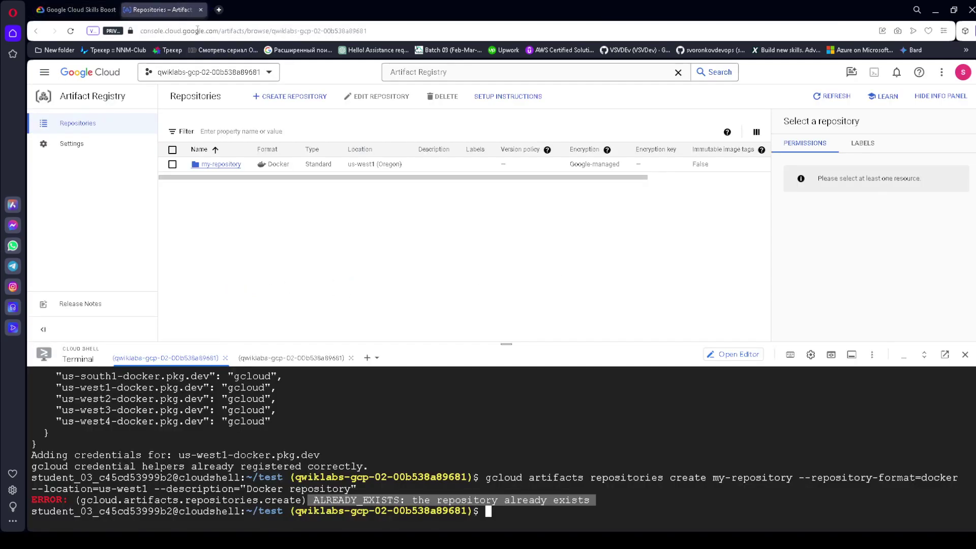
left_click(592, 509)
key("ctrl+v")
key("Return")
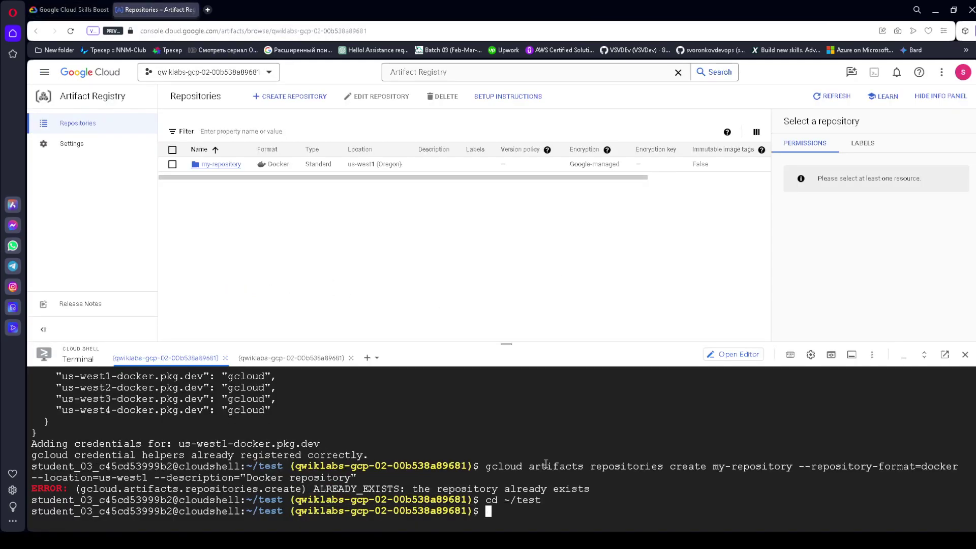
Step: Copy the lab's docker build command and run it to tag the image us-west1-docker.pkg.dev/qwiklabs-gcp-02-00b538a89681/my-repository/node-app:0.2
left_click(69, 9)
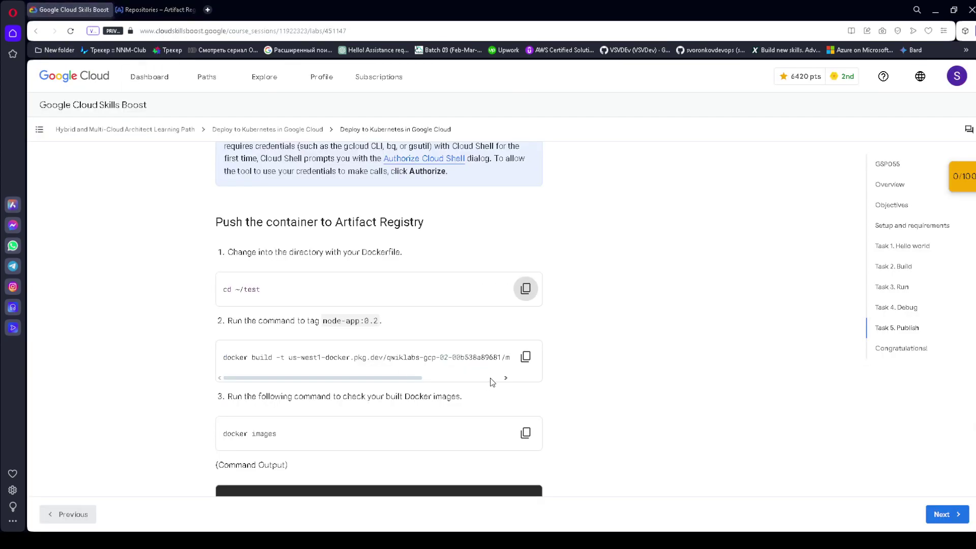
left_click_drag(400, 378, 504, 375)
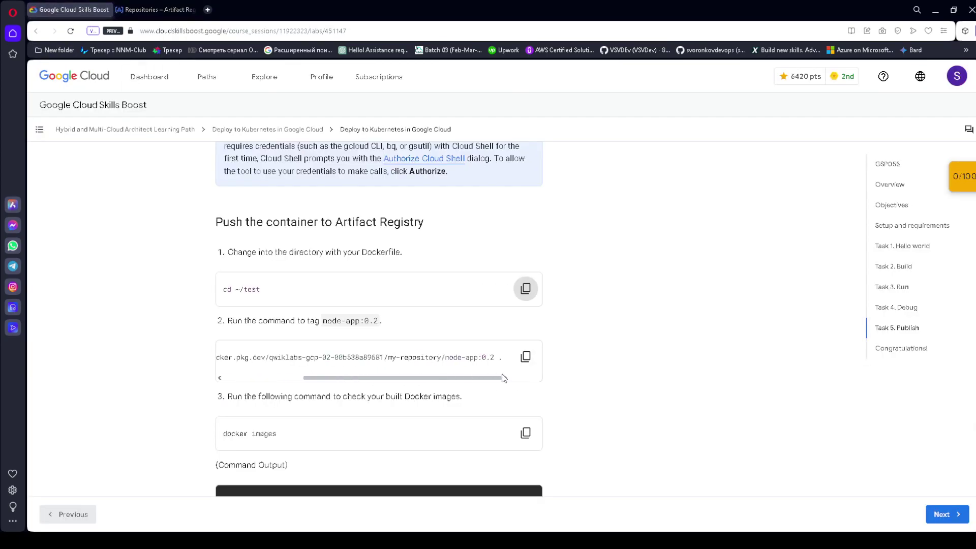
left_click(526, 359)
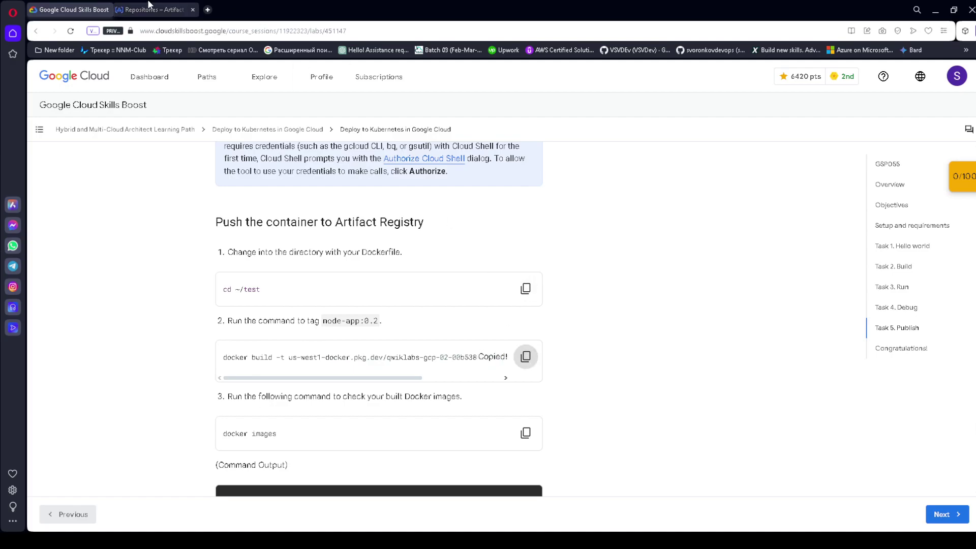
left_click(155, 10)
key("ctrl+v")
key("Return")
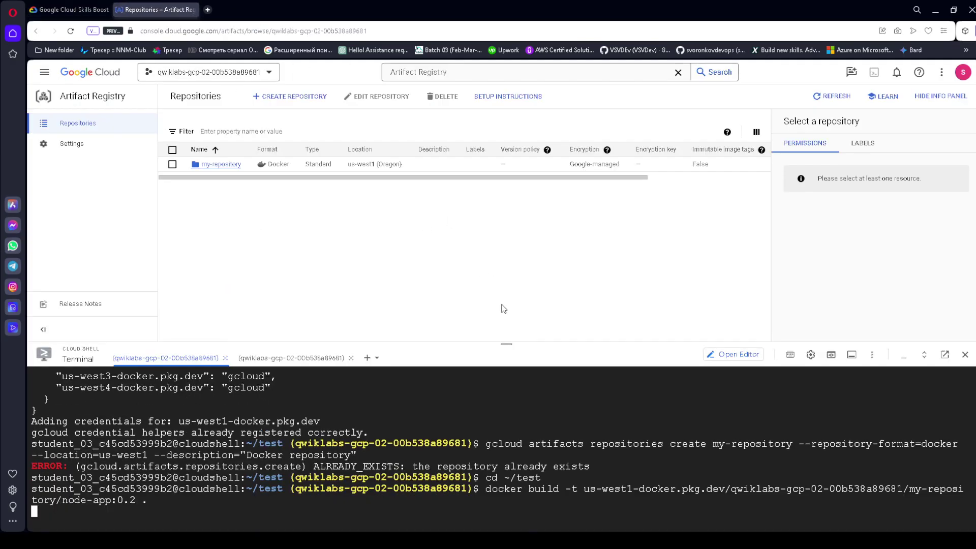
Step: Copy the lab's command for checking the built images and run docker images in Cloud Shell
left_click(71, 9)
scroll(454, 339, "down", 2)
scroll(454, 339, "down", 2)
left_click(525, 330)
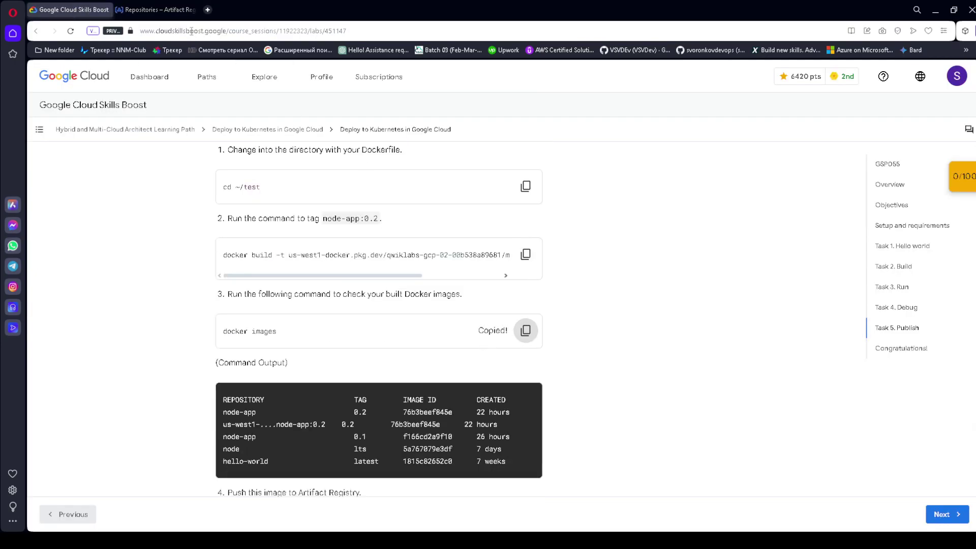
left_click(175, 11)
key("ctrl+v")
key("Return")
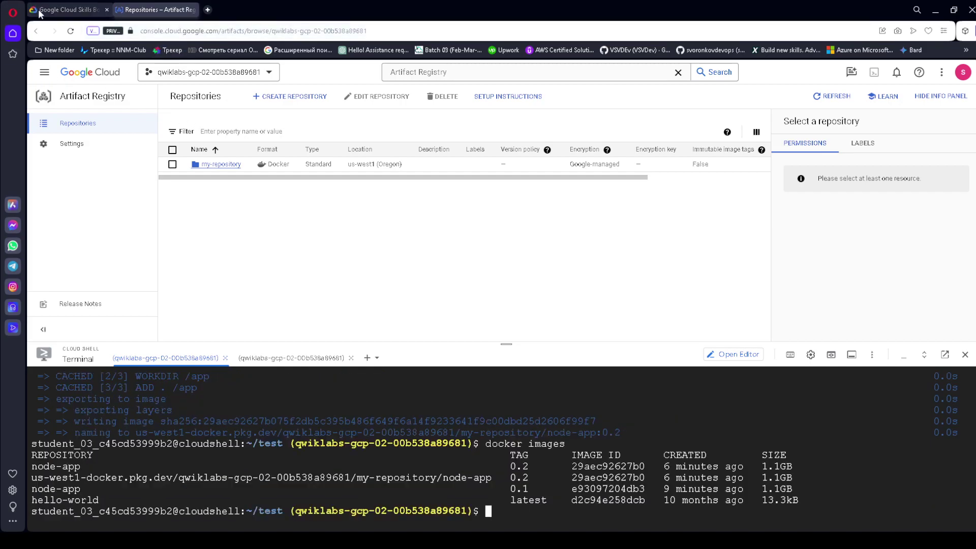
Step: Copy the lab's docker push command and run it to push node-app:0.2 to my-repository in us-west1
left_click(62, 11)
scroll(340, 257, "down", 4)
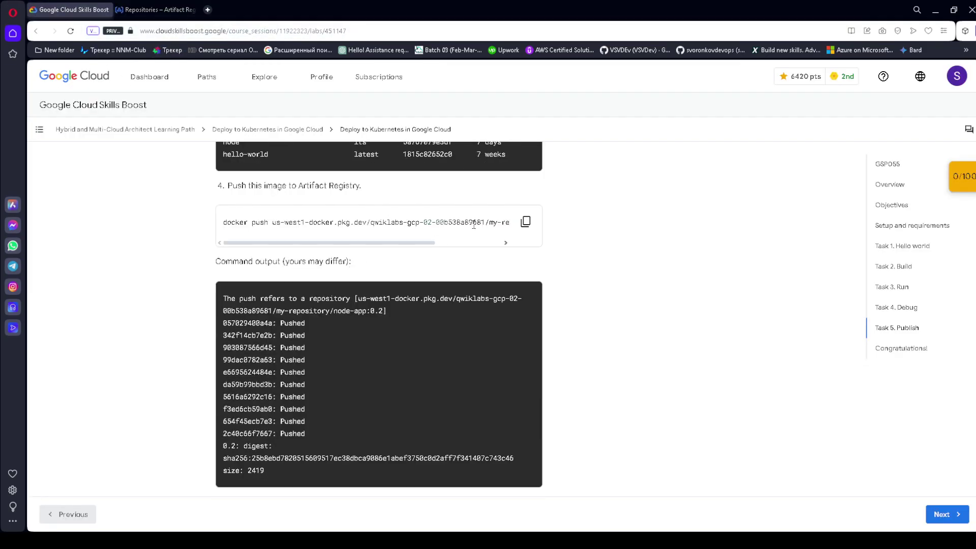
left_click(525, 221)
left_click(155, 10)
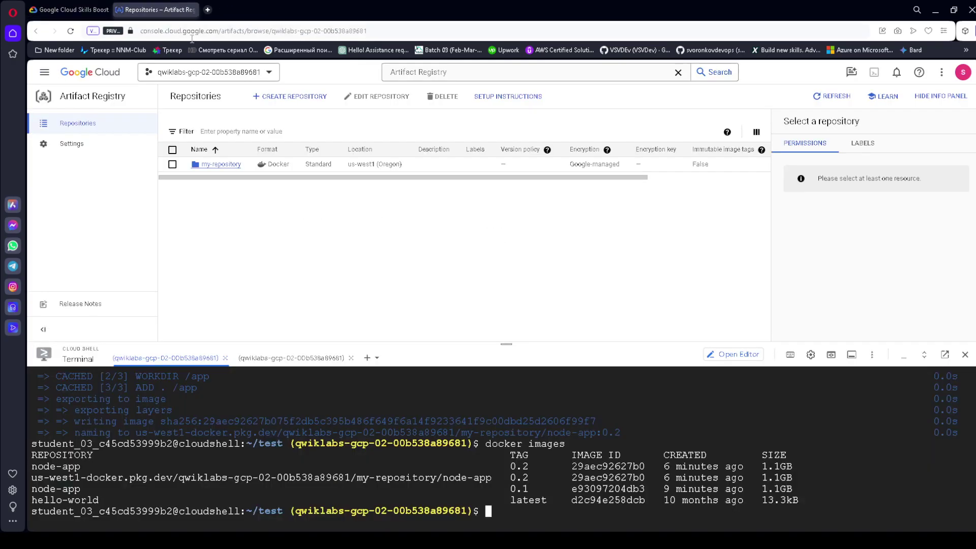
key("ctrl+v")
key("Return")
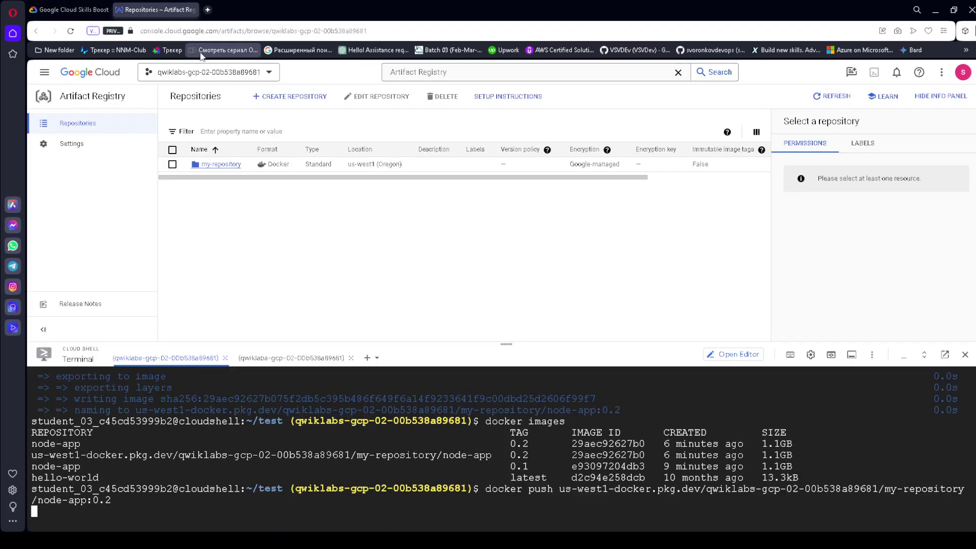
Step: Read the lab's steps for verifying the pushed node-app container and return to the Artifact Registry repositories page
left_click(51, 12)
scroll(400, 238, "down", 5)
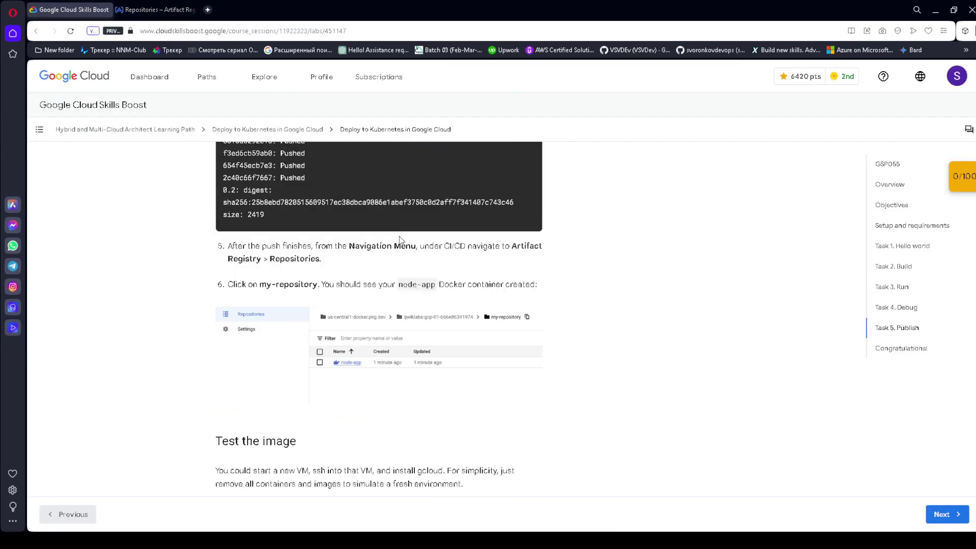
scroll(399, 238, "down", 1)
scroll(400, 236, "down", 1)
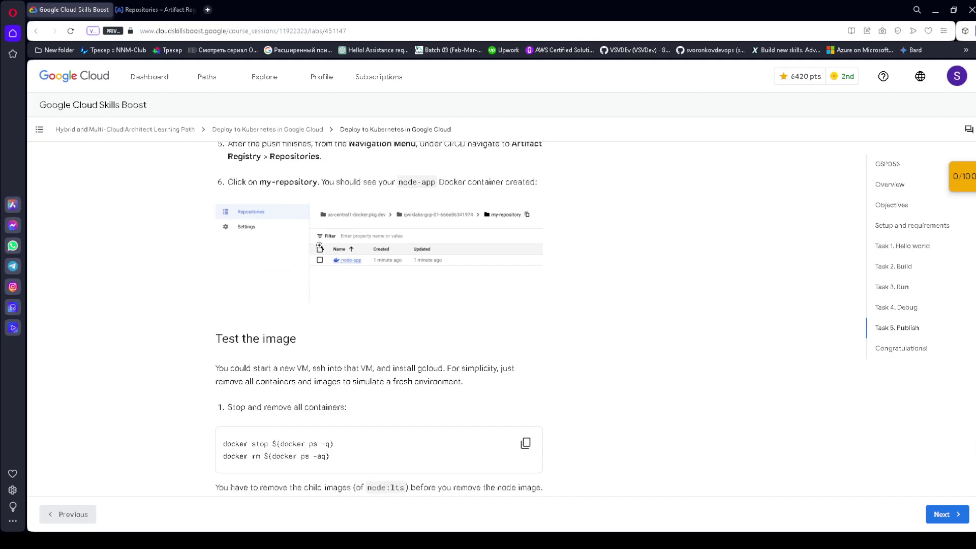
left_click(178, 9)
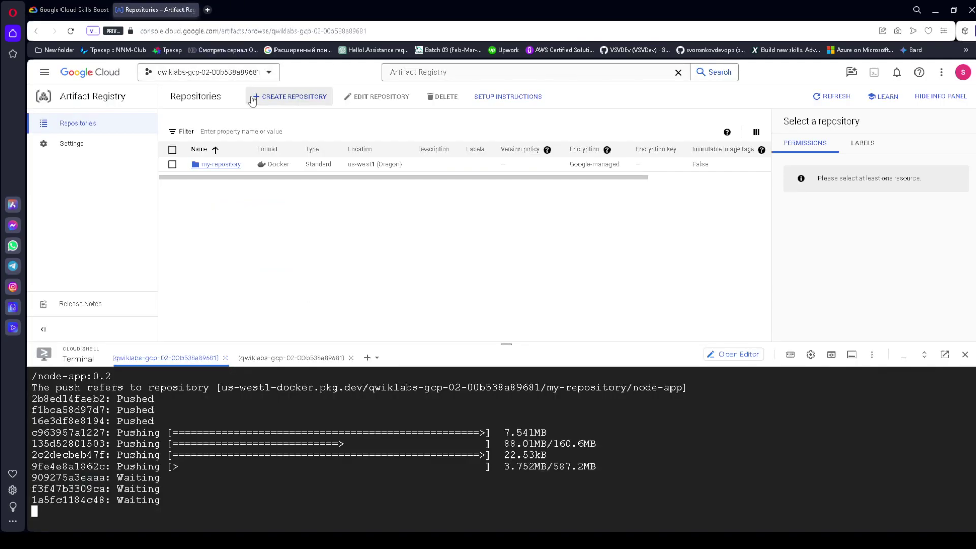
Step: Open my-repository in Artifact Registry and refresh its image list to verify the pushed node-app container
left_click(228, 165)
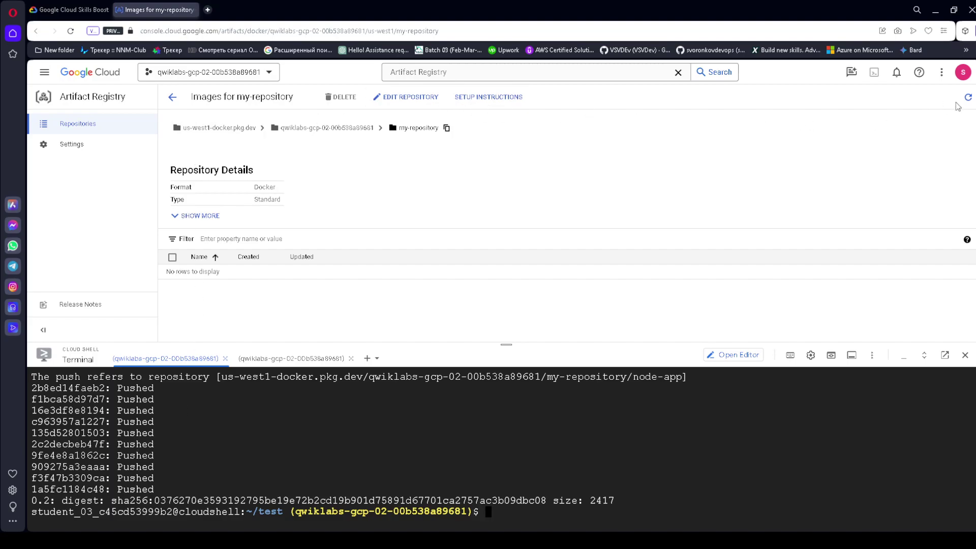
left_click(968, 98)
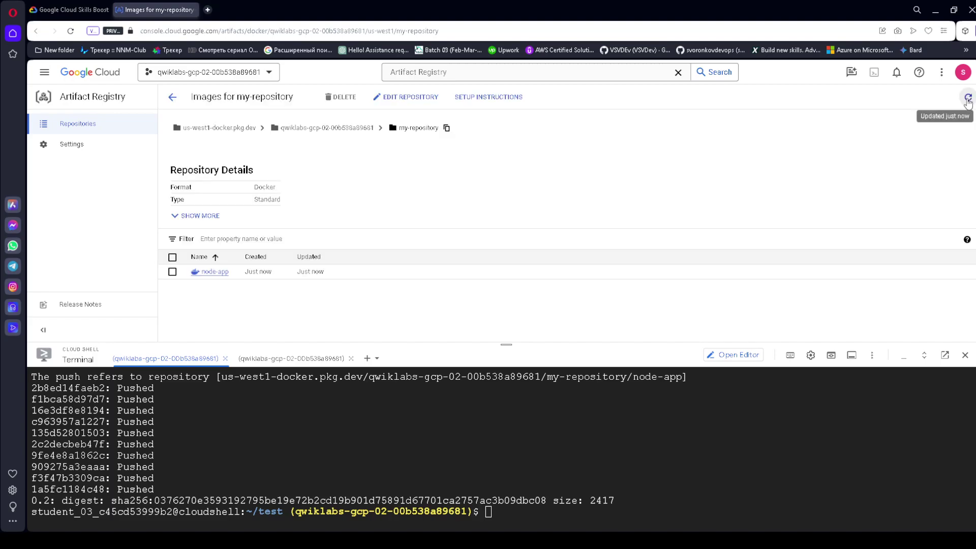
Step: Copy the lab's docker stop and docker rm commands and run them in Cloud Shell to stop and remove all containers
key("ctrl+Tab")
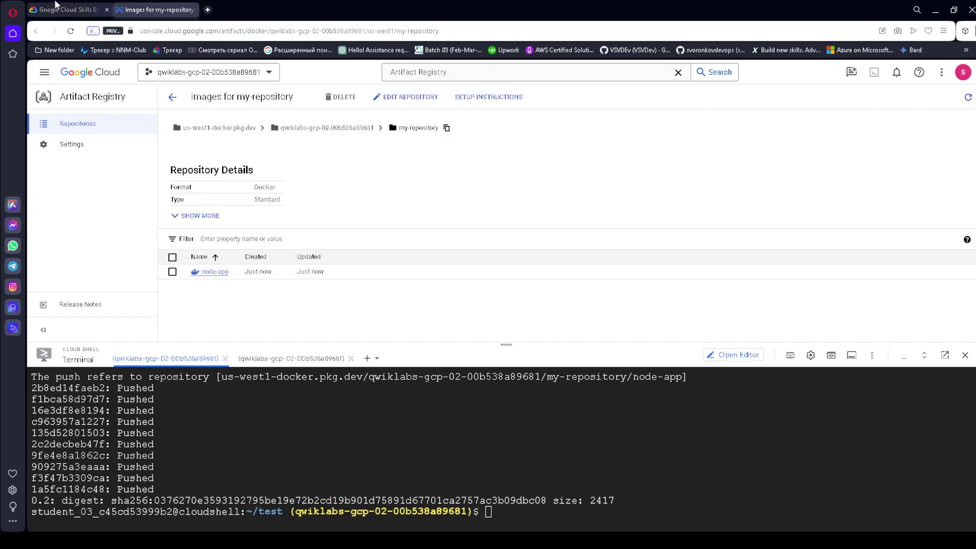
scroll(502, 358, "down", 2)
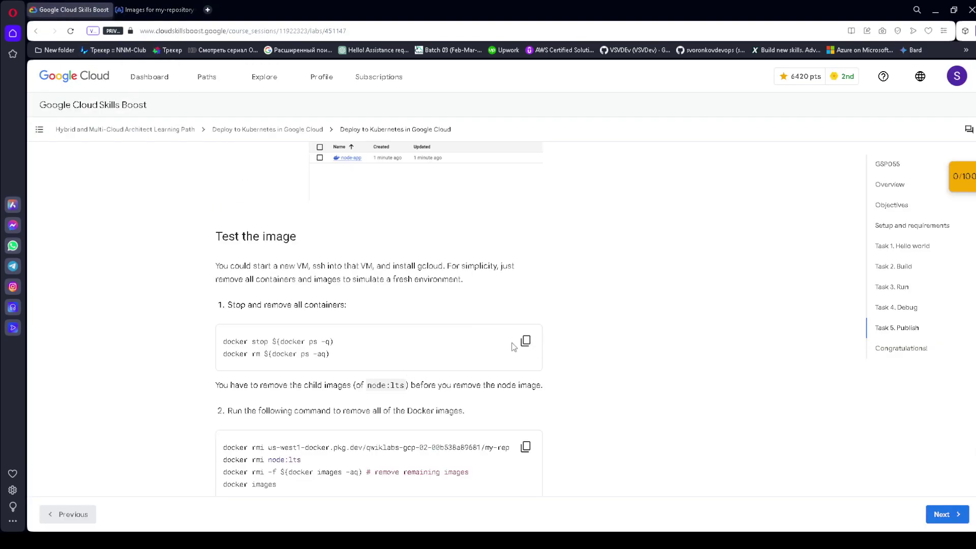
left_click(524, 340)
key("ctrl+Tab")
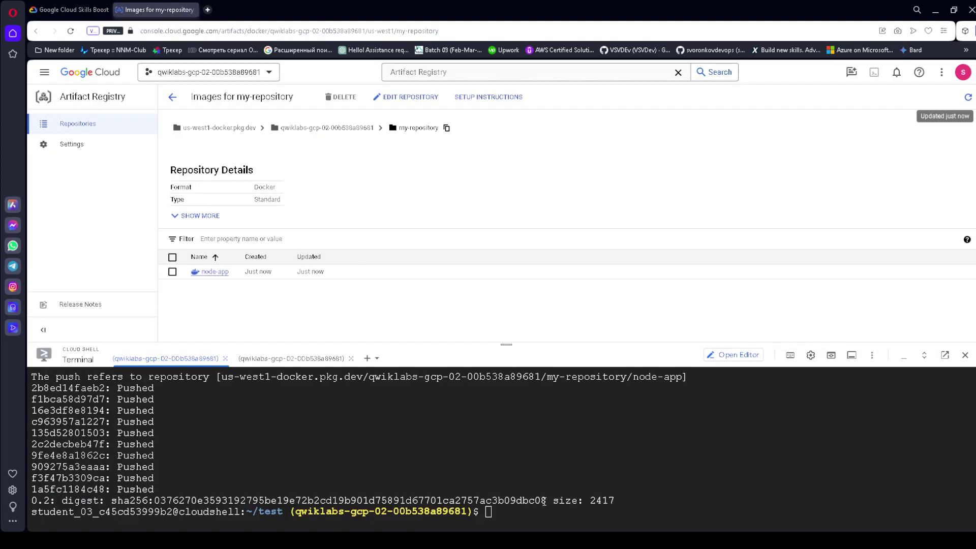
key("ctrl+v")
key("Return")
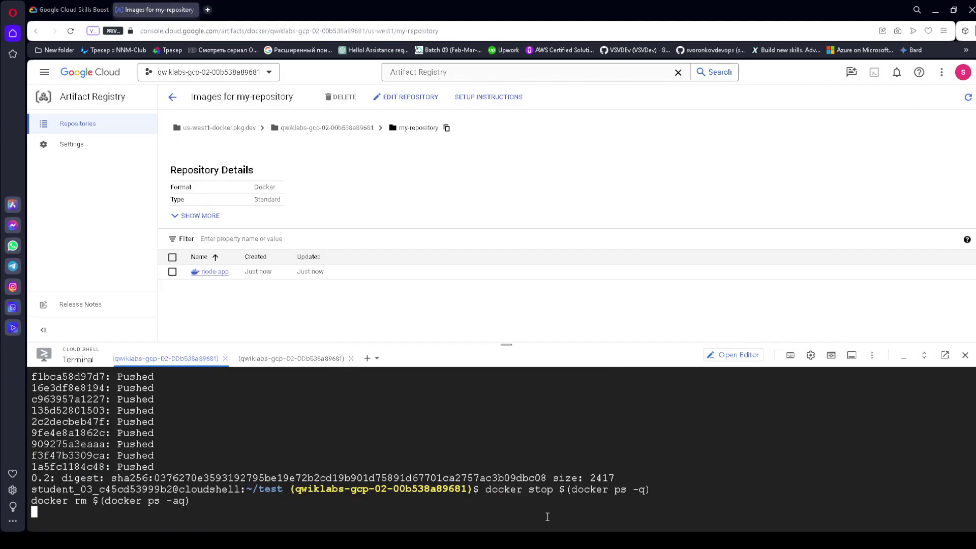
Step: Copy the lab's docker rmi command block and run it in Cloud Shell to remove all Docker images and list those remaining
left_click(60, 7)
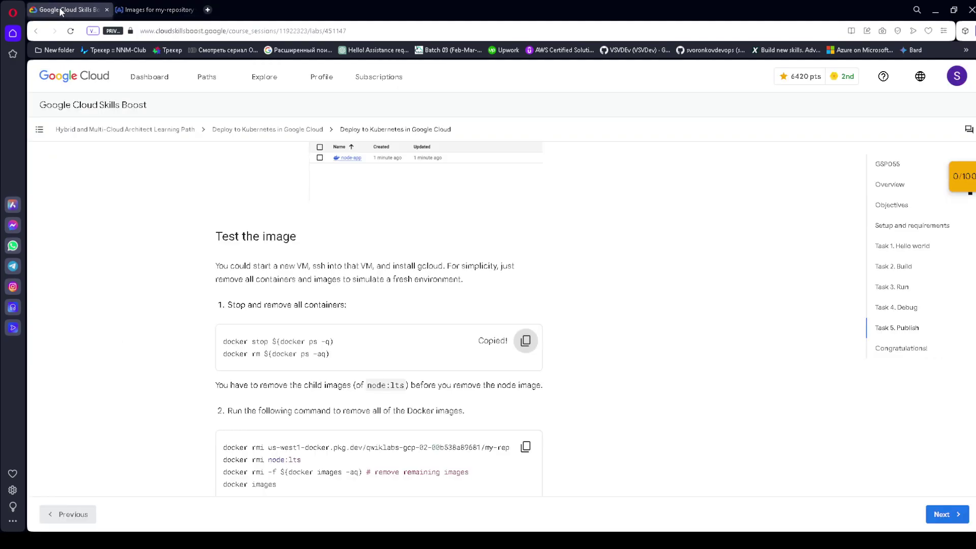
scroll(437, 312, "down", 3)
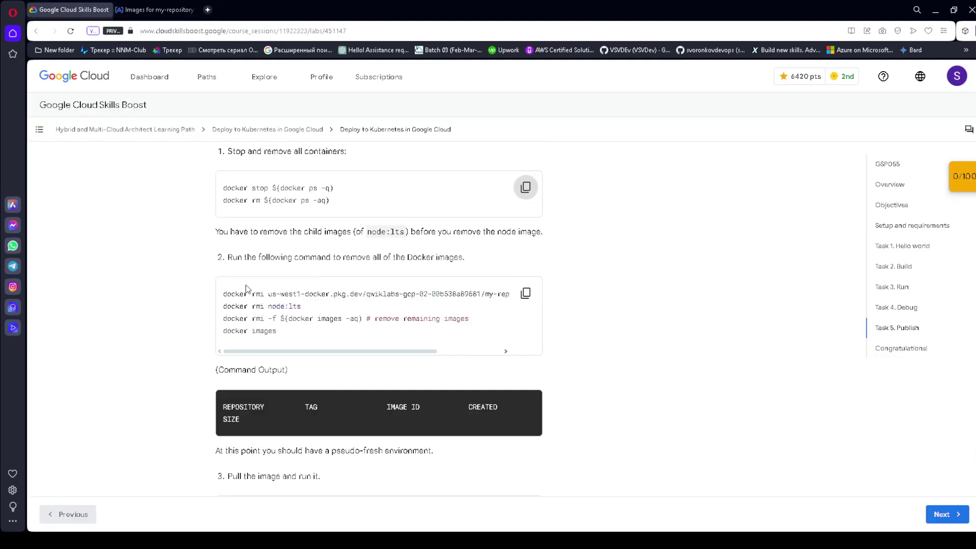
left_click(525, 294)
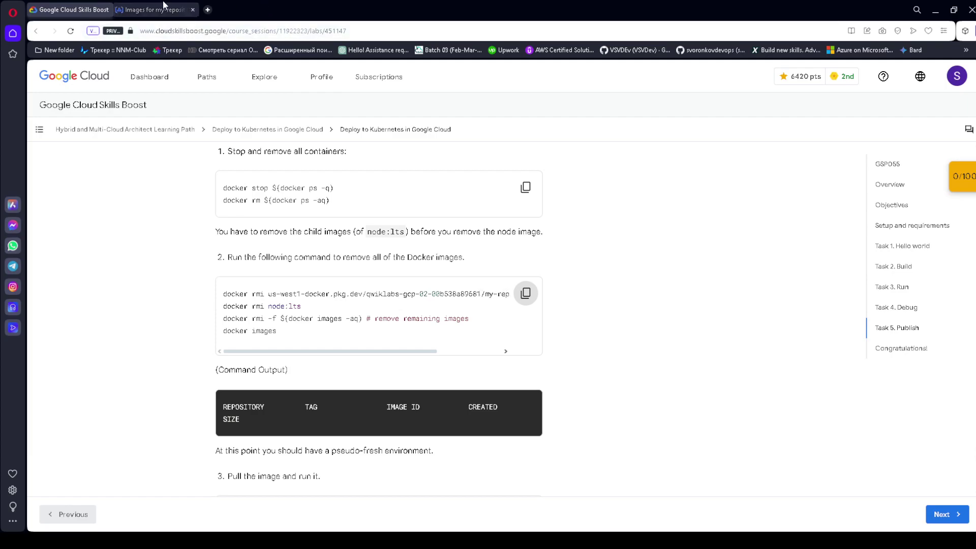
left_click(150, 7)
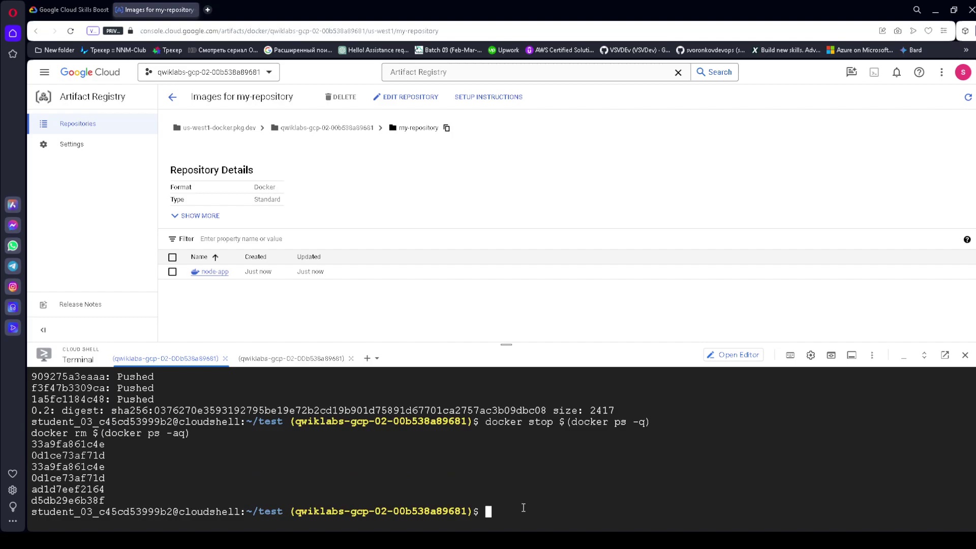
key("ctrl+v")
key("Return")
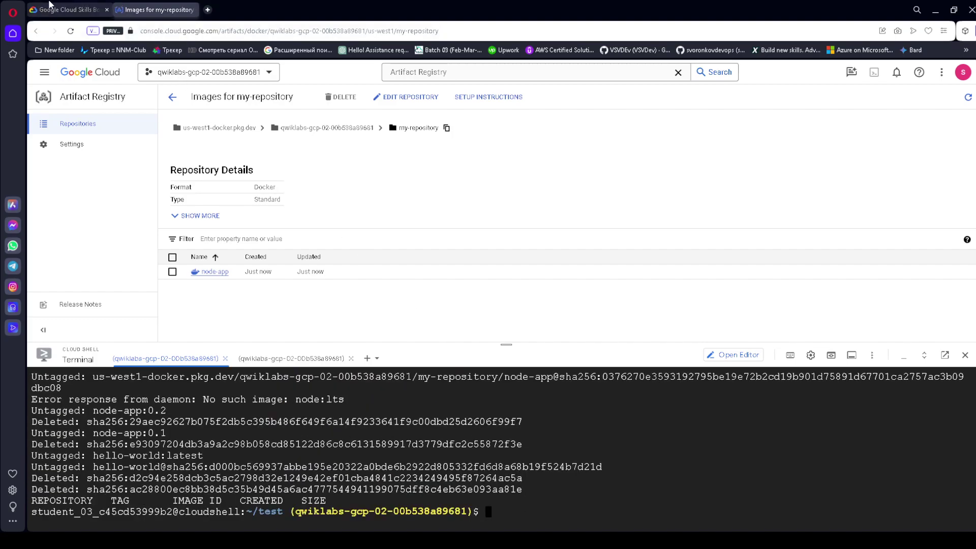
Step: Copy the lab's docker run command and run it to pull node-app:0.2 from my-repository and start it detached with port mapping 4000:80
left_click(54, 13)
scroll(389, 265, "down", 3)
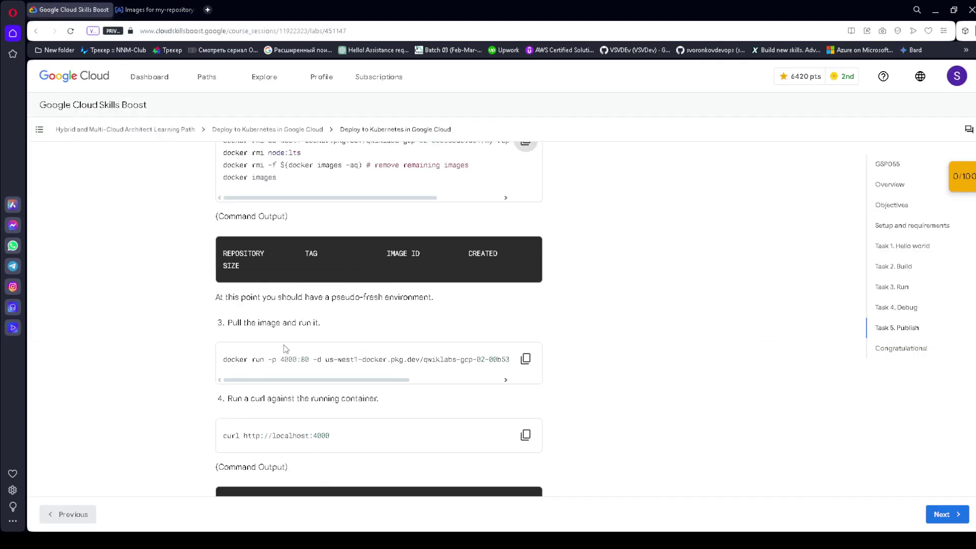
left_click(525, 359)
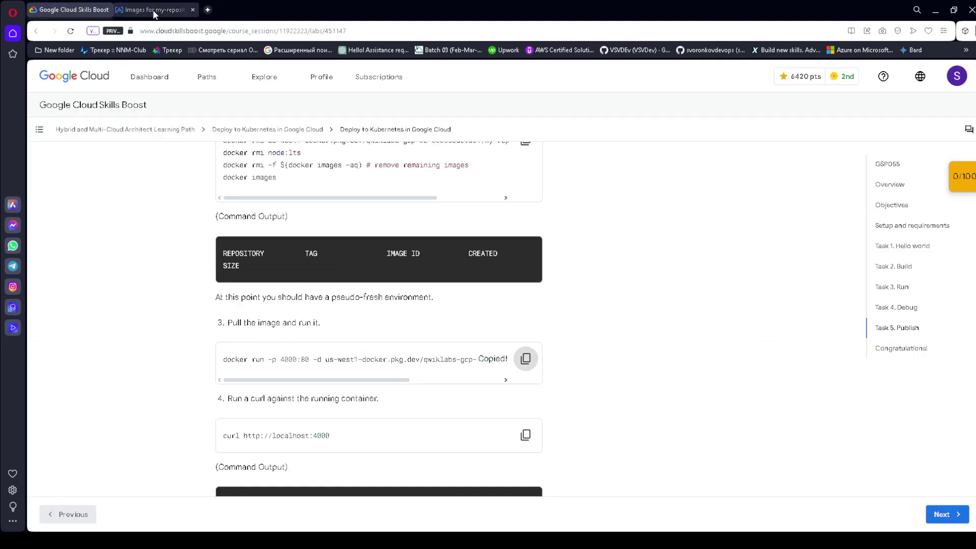
left_click(154, 13)
key("ctrl+v")
key("Return")
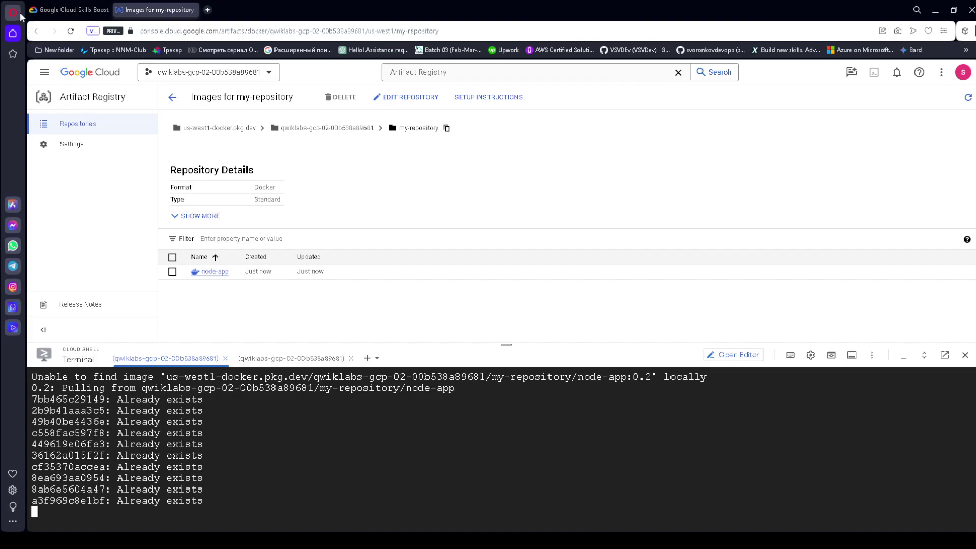
left_click(68, 10)
scroll(341, 292, "down", 2)
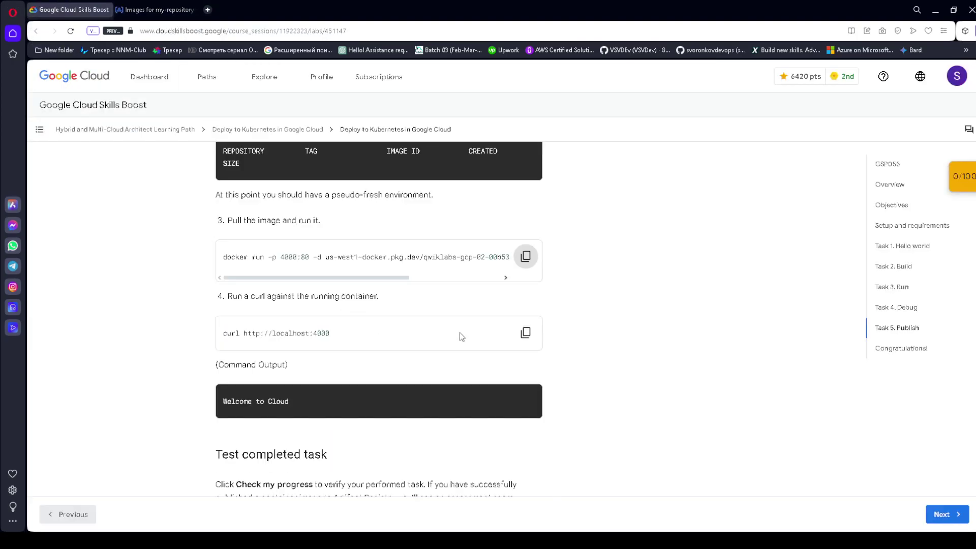
left_click(525, 333)
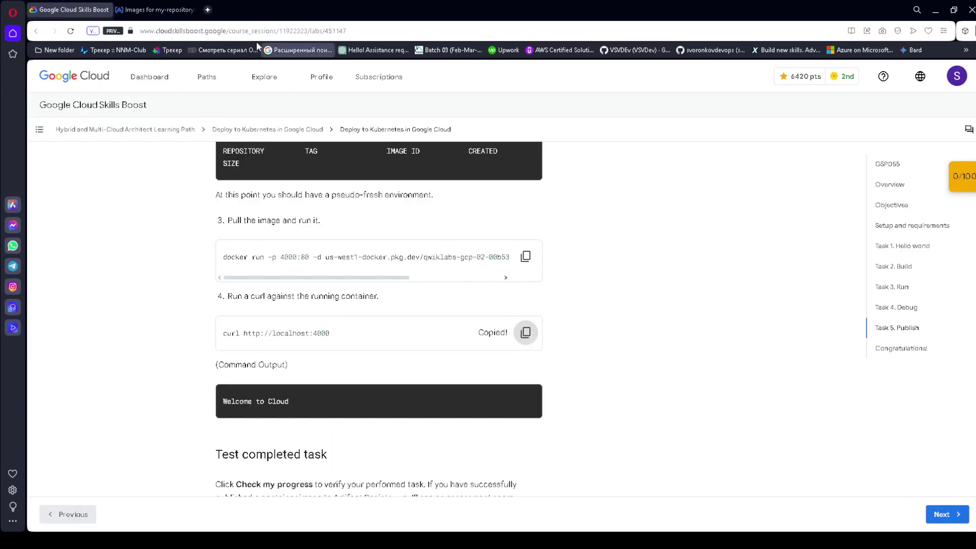
left_click(157, 10)
key("ctrl+v")
key("Return")
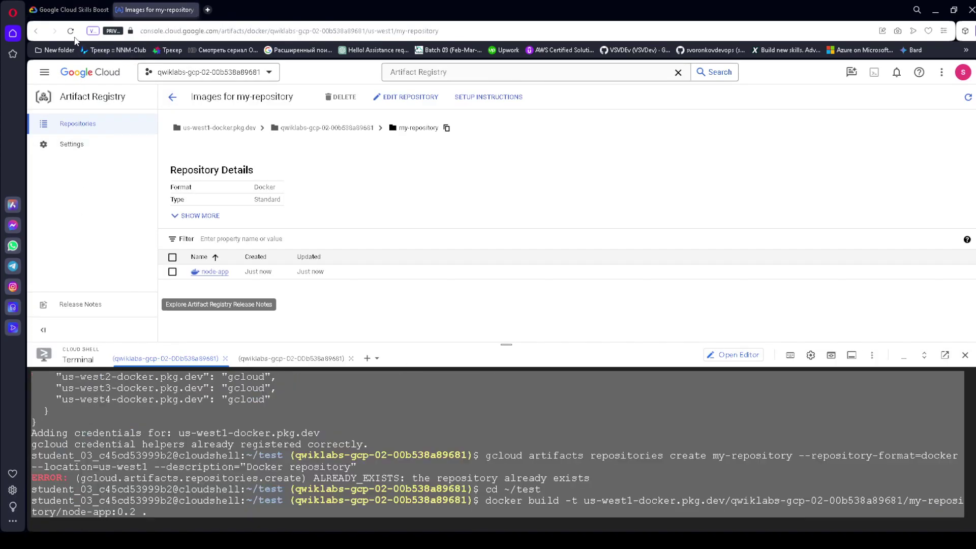
Step: Check the lab progress for the task "Publish your container image to Artifact Registry"
left_click(57, 7)
scroll(425, 353, "down", 2)
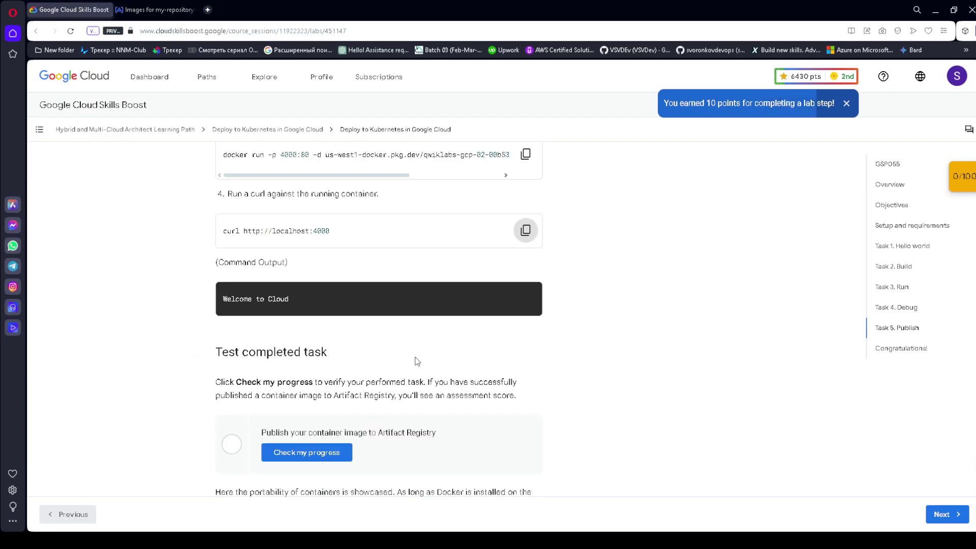
scroll(377, 357, "down", 1)
scroll(346, 355, "down", 1)
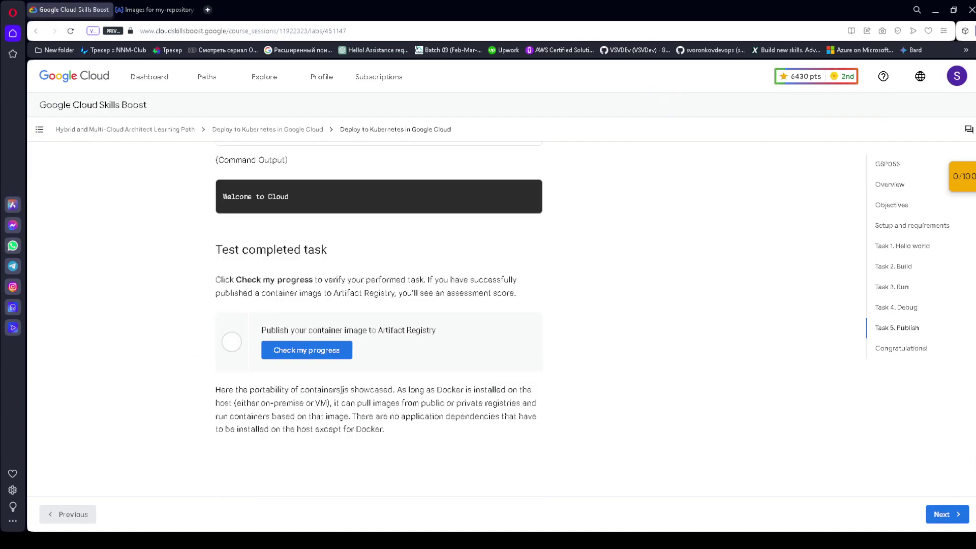
left_click(325, 354)
scroll(354, 374, "down", 3)
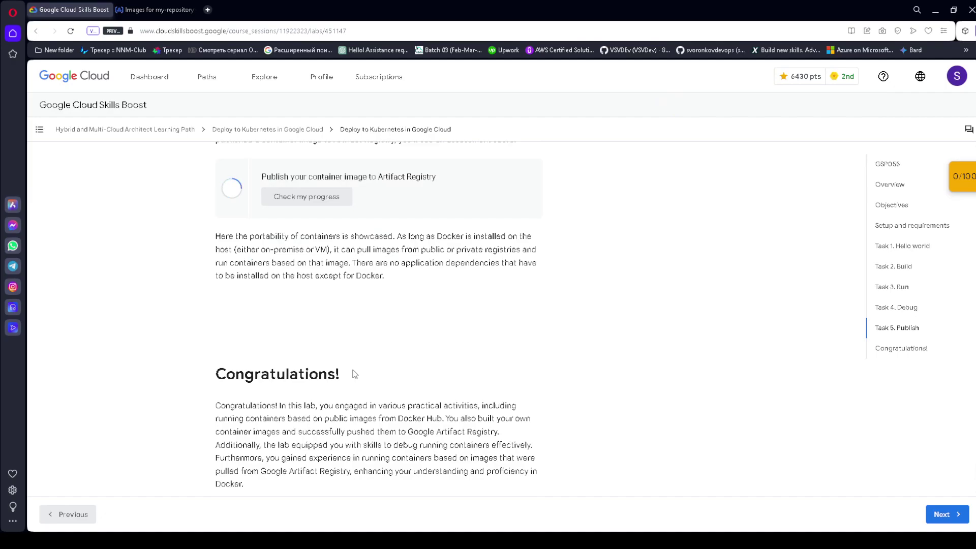
Step: View the lab's checkpoint score and the Congratulations section, and return to the my-repository images page with Cloud Shell
left_click(965, 177)
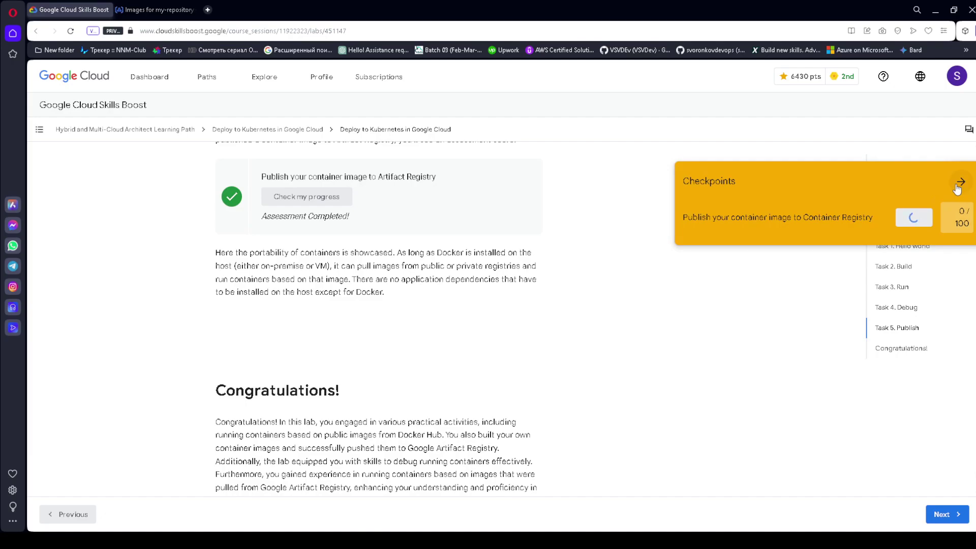
left_click(958, 182)
left_click_drag(216, 389, 386, 390)
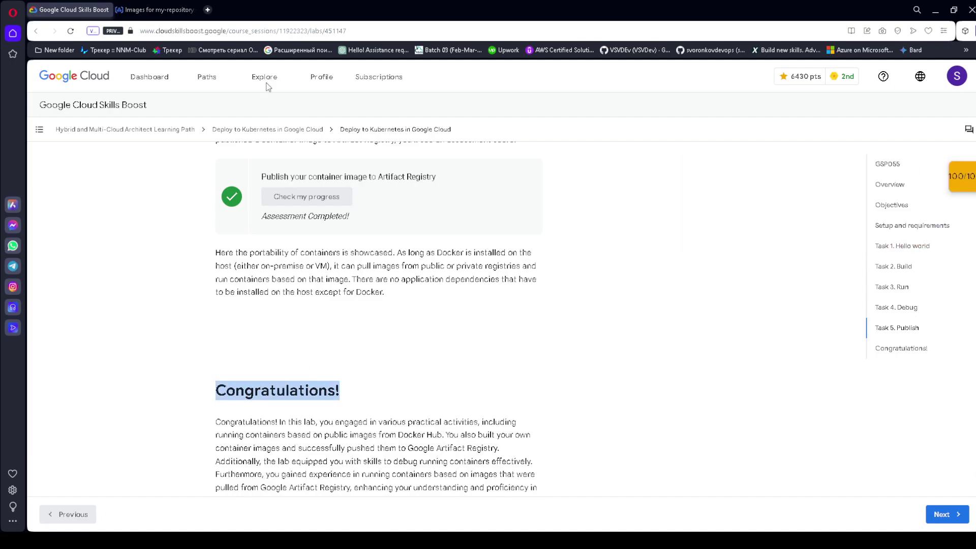
left_click(154, 10)
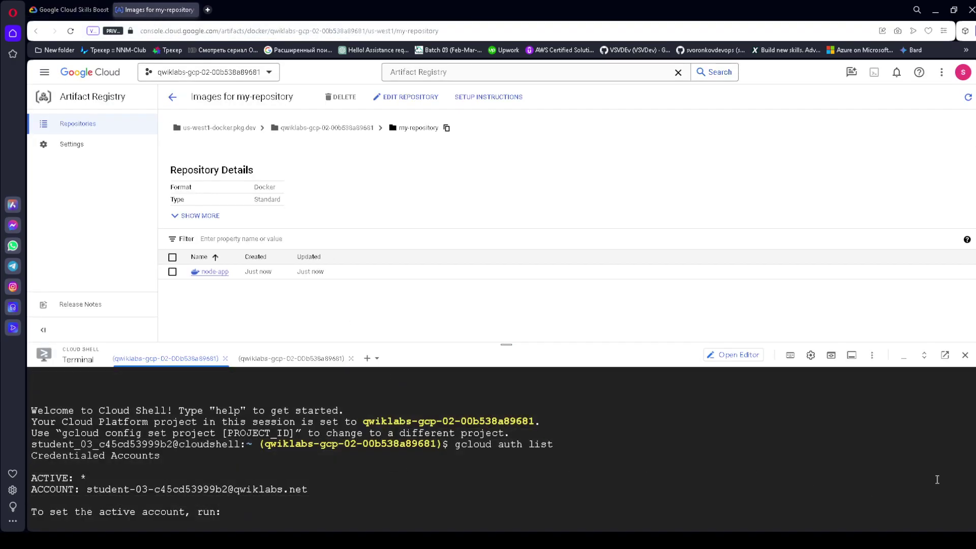